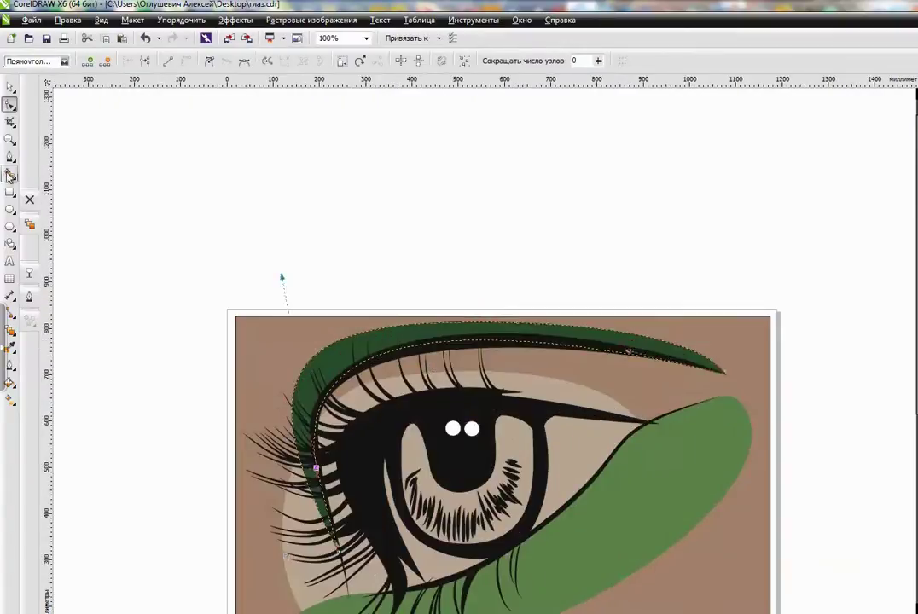
# - Draw a curved upper-eyelid shape about 922 × 539 mm between the crease and the upper lash line and fill it green
pyautogui.moveTo(391, 588)
pyautogui.mouseDown()
pyautogui.moveTo(337, 443)
pyautogui.moveTo(561, 416)
pyautogui.mouseUp()
pyautogui.click(648, 429)
pyautogui.click(718, 373)
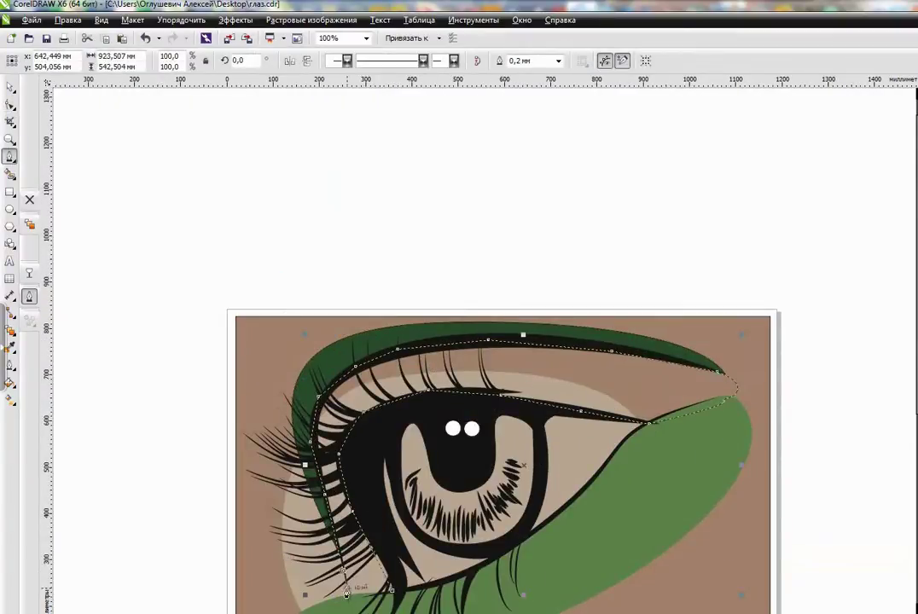
pyautogui.press('F10')
pyautogui.scroll(-2, 363, 374)
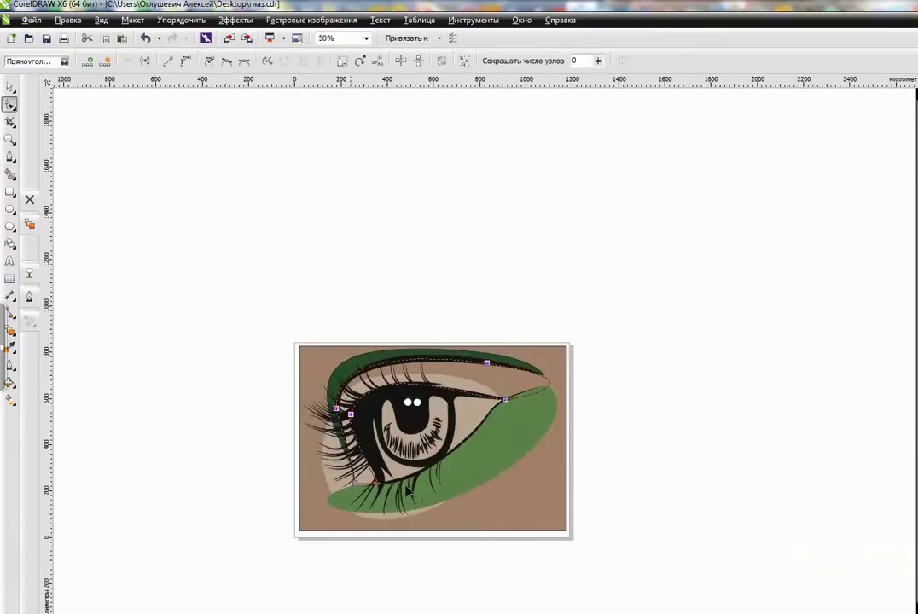
pyautogui.scroll(2, 410, 375)
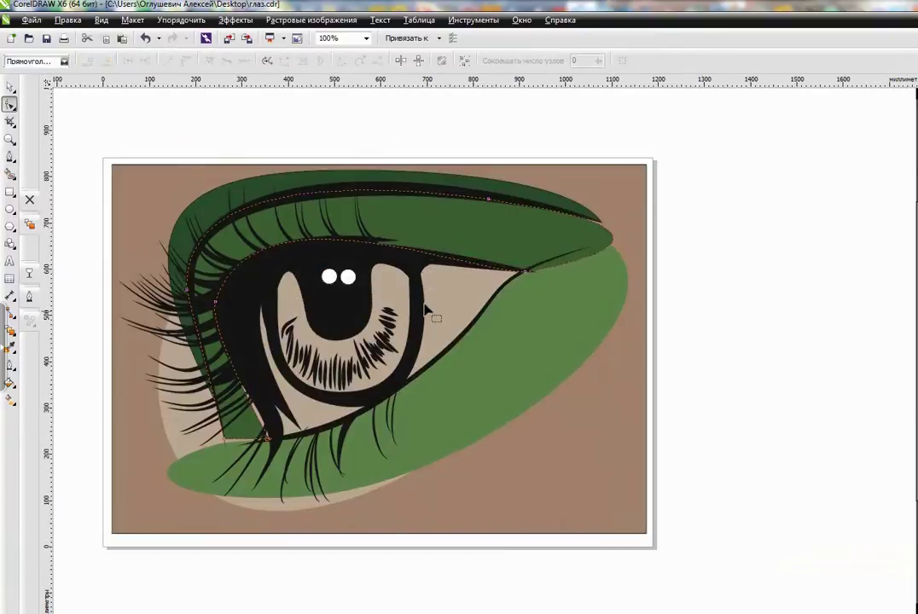
# - Trace a rough closed outline around the visible eyeball, along the upper lash line, inner corner and lower lid
pyautogui.scroll(-2, 437, 401)
pyautogui.press('F5')
pyautogui.scroll(5, 494, 328)
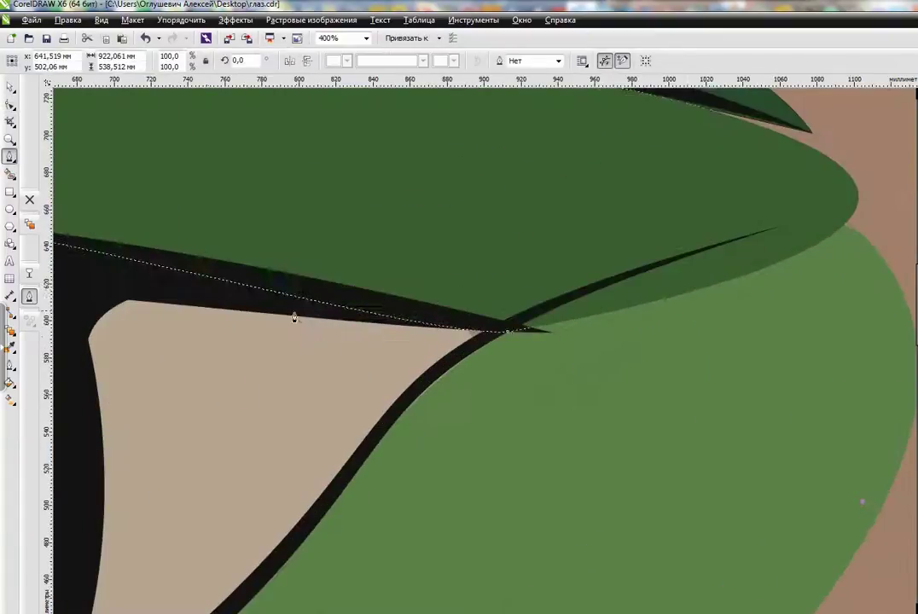
pyautogui.scroll(-4, 431, 348)
pyautogui.click(431, 348)
pyautogui.click(331, 348)
pyautogui.click(301, 390)
pyautogui.click(327, 500)
pyautogui.click(371, 522)
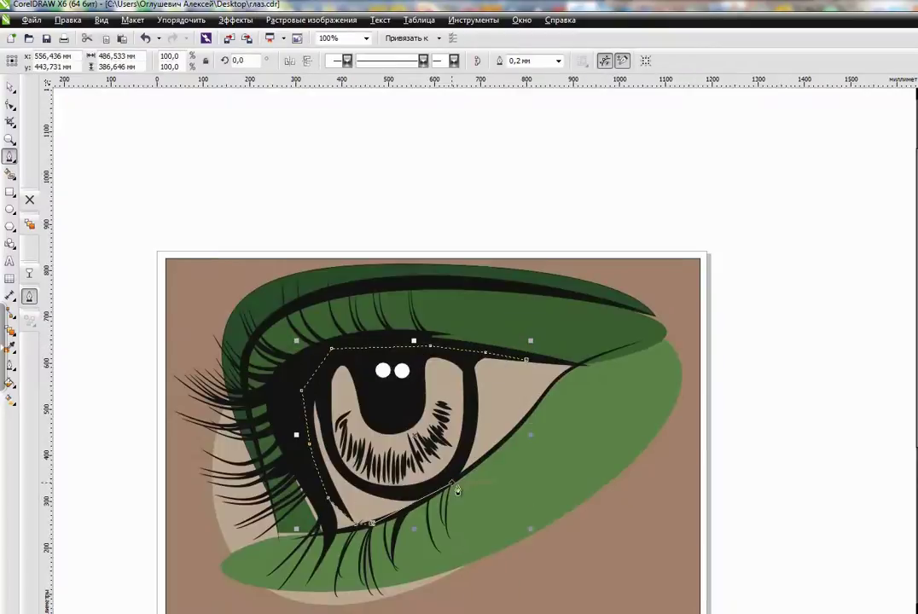
# - Curve the eyeball outline's segments, delete its surplus nodes and fill the shape grey-blue
pyautogui.press('F10')
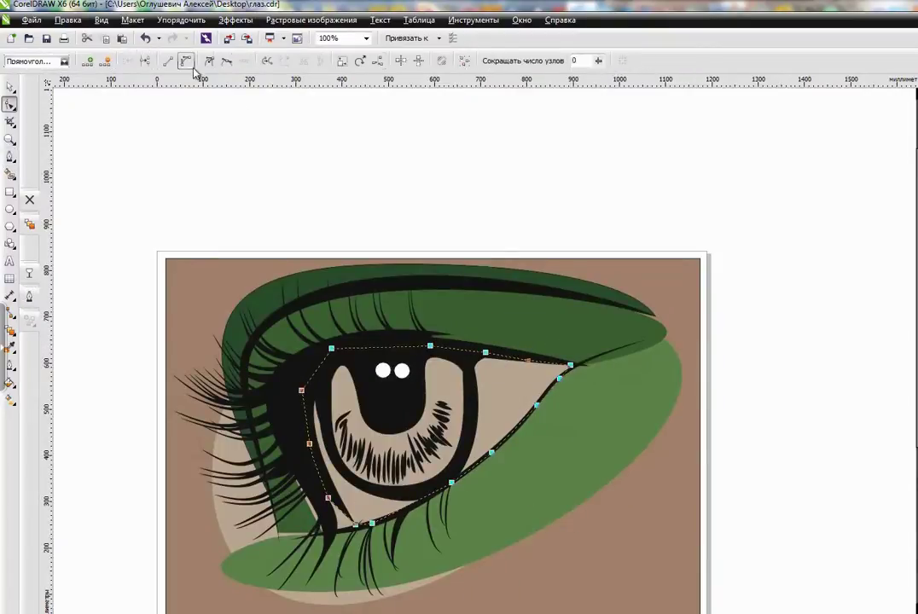
pyautogui.press('Delete')
pyautogui.click(303, 395)
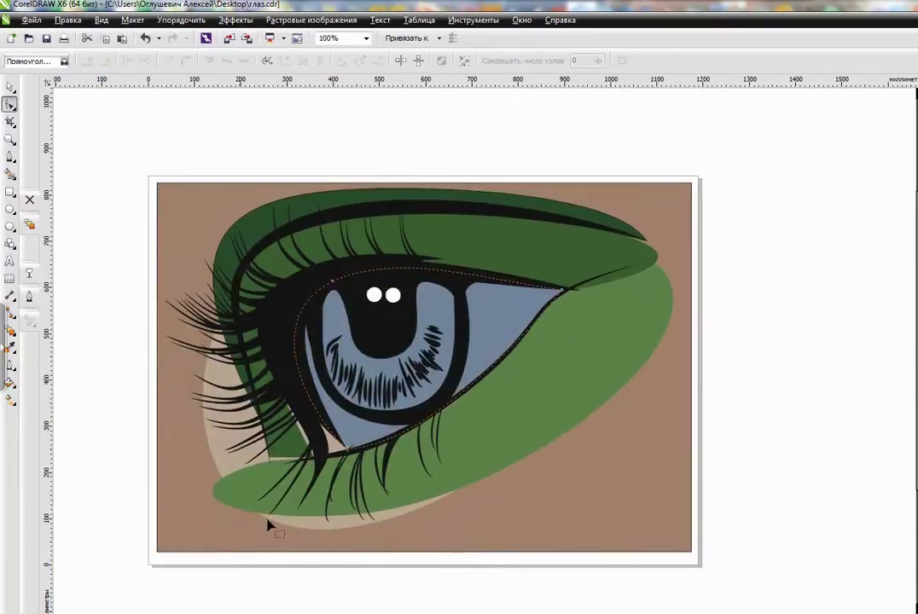
# - Draw a curved shadow shape about 597 × 373 mm around the outer eye corner and fill it dark green
pyautogui.press('F5')
pyautogui.click(381, 254)
pyautogui.click(439, 252)
pyautogui.click(648, 253)
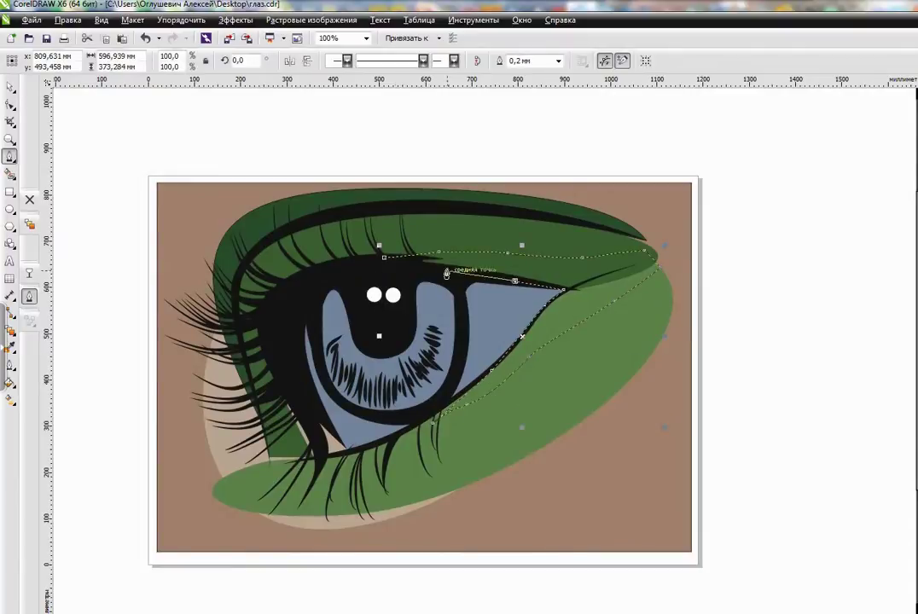
pyautogui.click(10, 104)
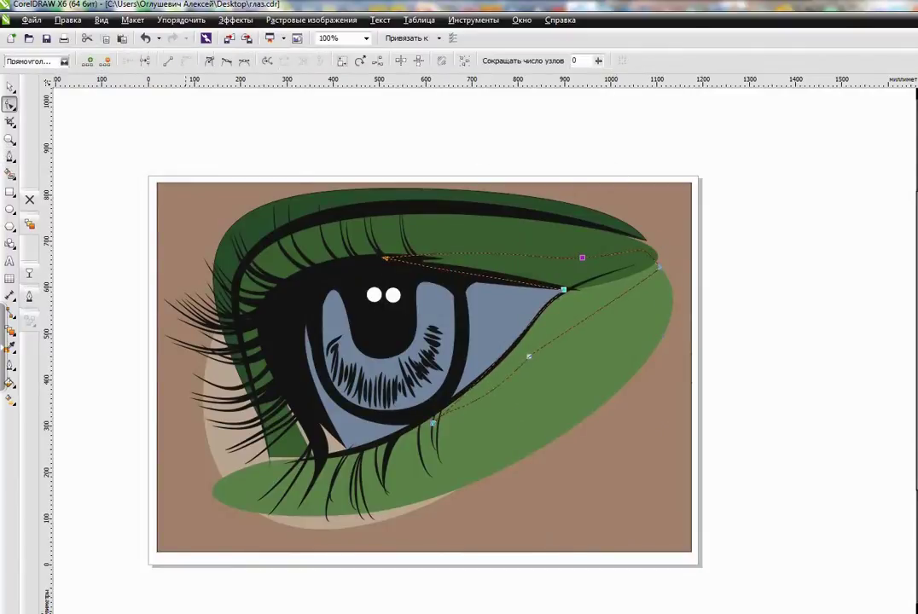
pyautogui.click(563, 287)
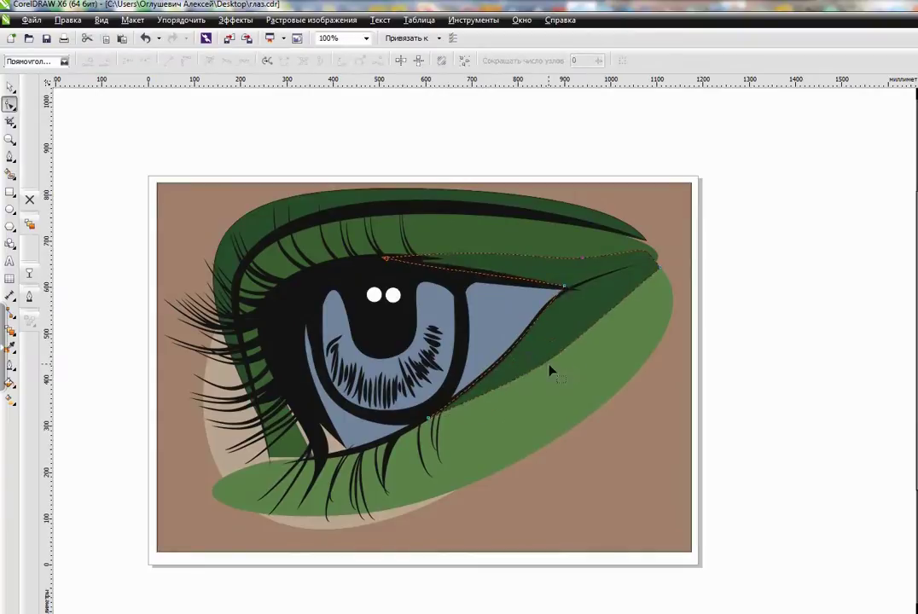
# - Recolour the shadow band above the eyelid crease dark olive and check the neighbouring eyelid shape's edge
pyautogui.press('F3')
pyautogui.click(328, 296)
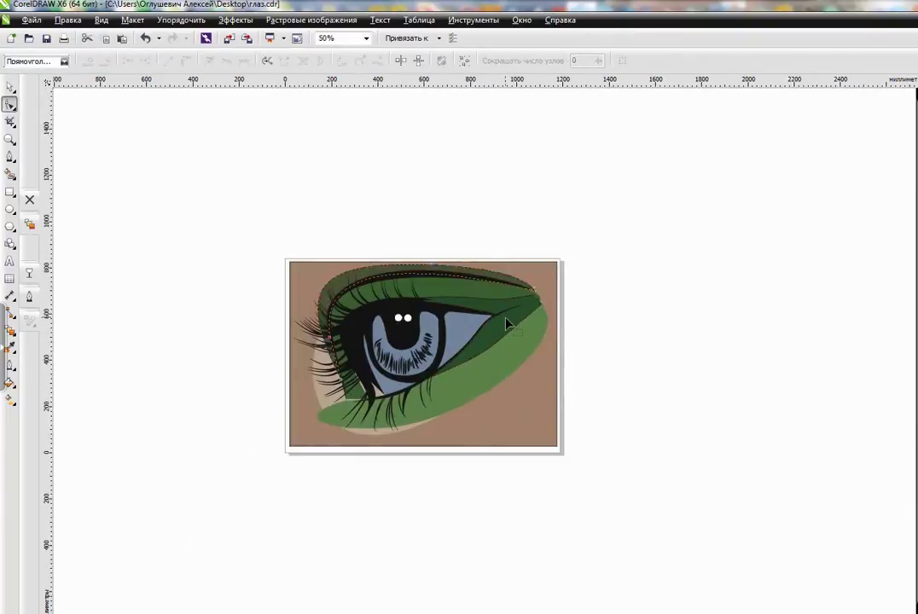
pyautogui.click(301, 313)
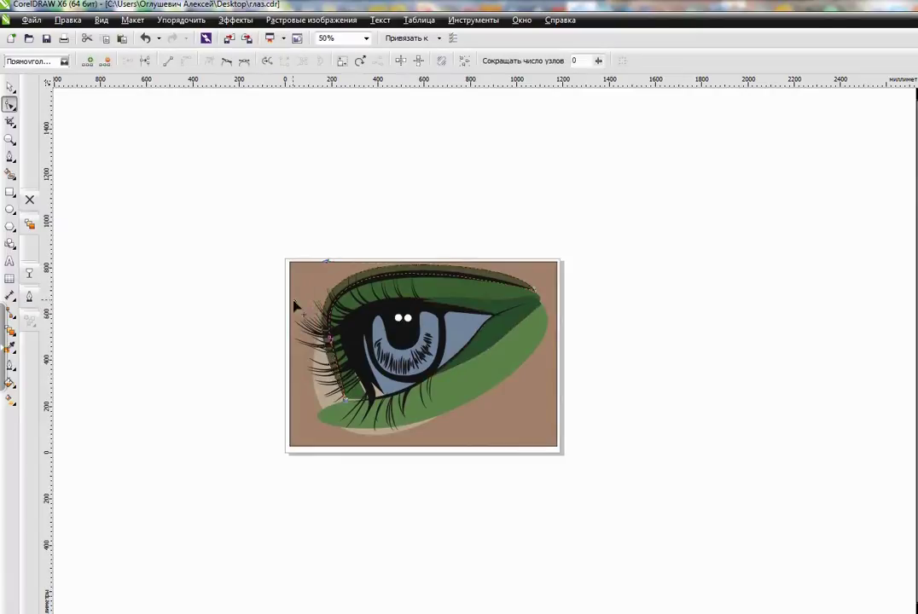
pyautogui.scroll(2, 361, 416)
pyautogui.scroll(-1, 505, 266)
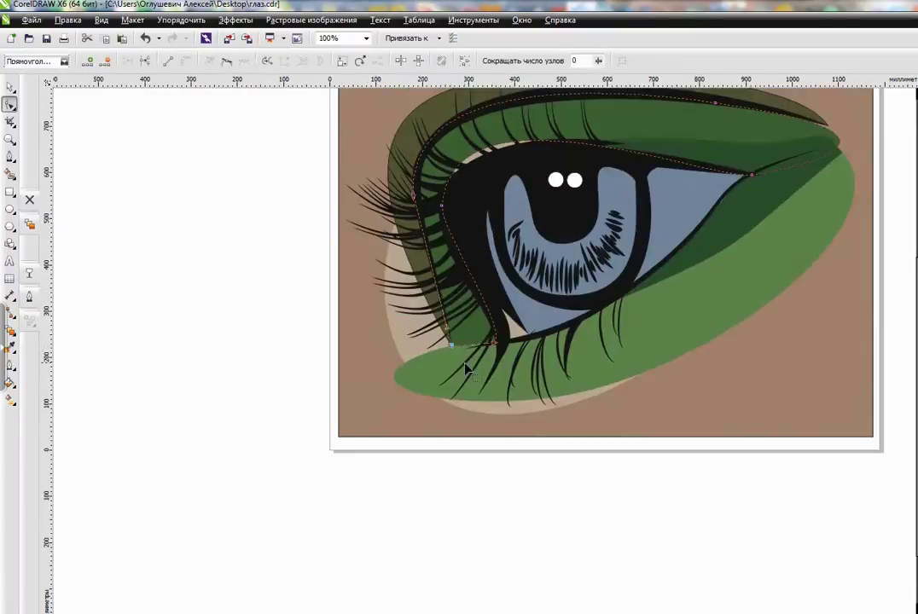
pyautogui.scroll(-1, 389, 411)
# - Draw a curved highlight across the lower iris and eye white, fill it pale green and remove its outline
pyautogui.press('F5')
pyautogui.click(514, 305)
pyautogui.click(467, 317)
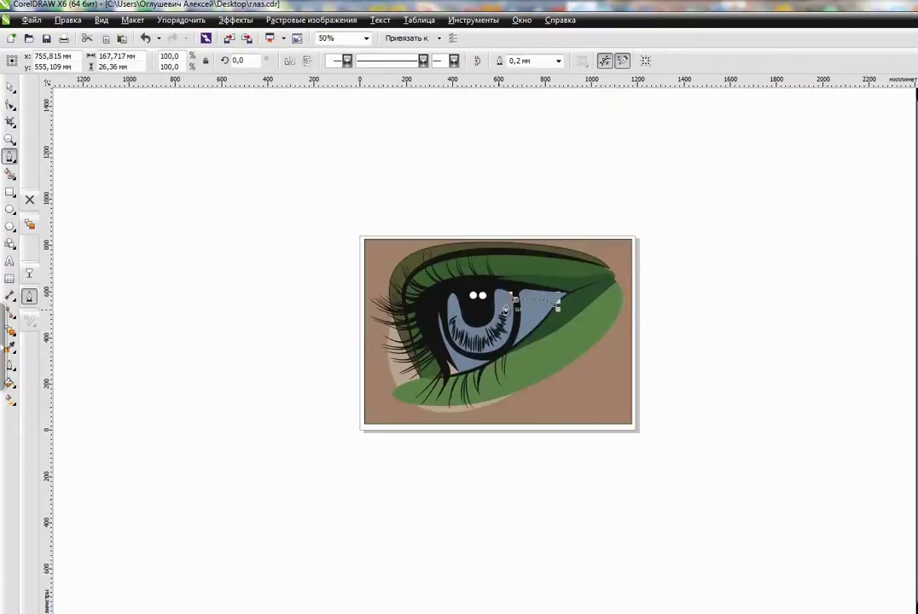
pyautogui.click(6, 103)
pyautogui.scroll(2, 510, 338)
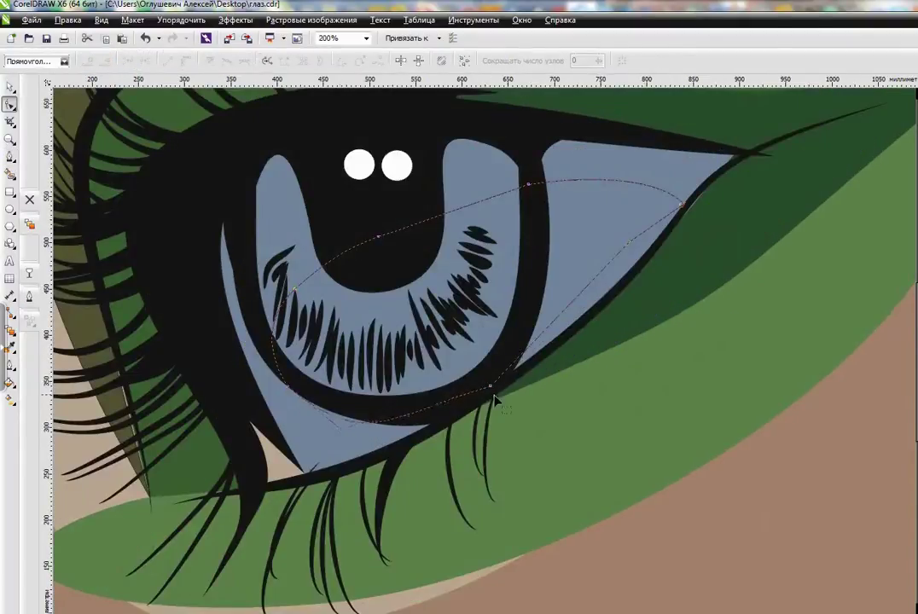
pyautogui.moveTo(682, 208); pyautogui.dragTo(643, 228)
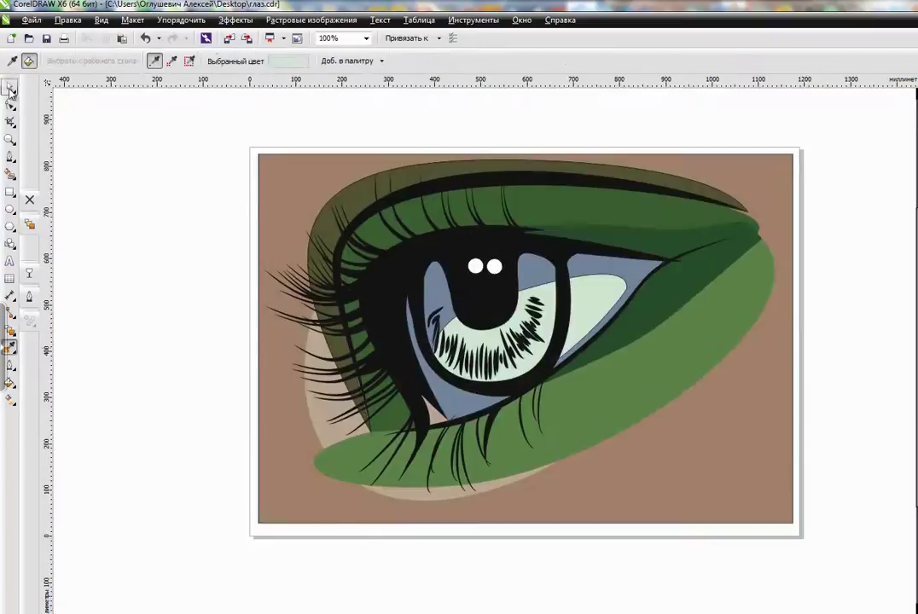
pyautogui.press('space')
pyautogui.click(585, 300)
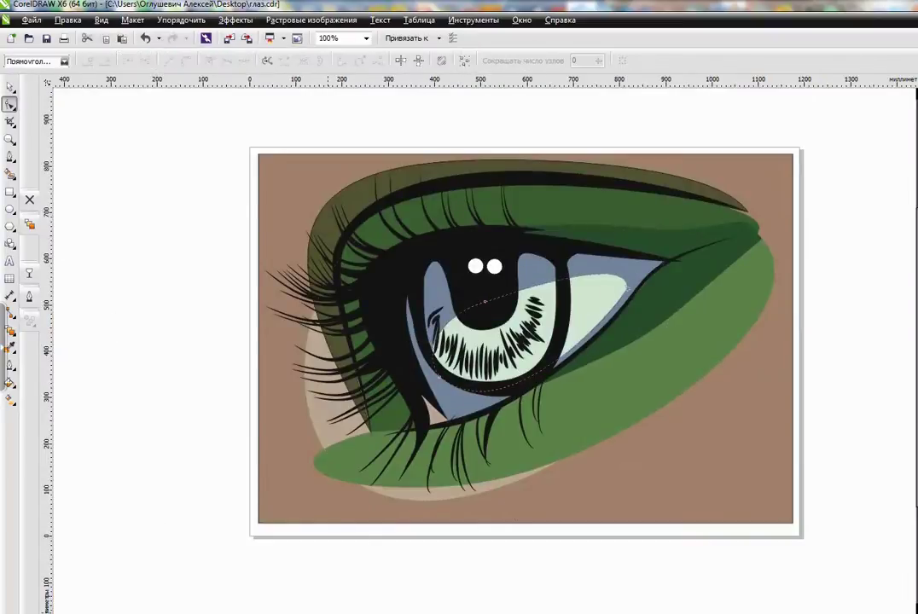
# - Reshape the beige skin shape behind the eye so it extends past the green make-up on all sides
pyautogui.click(707, 266)
pyautogui.moveTo(707, 266); pyautogui.dragTo(477, 512)
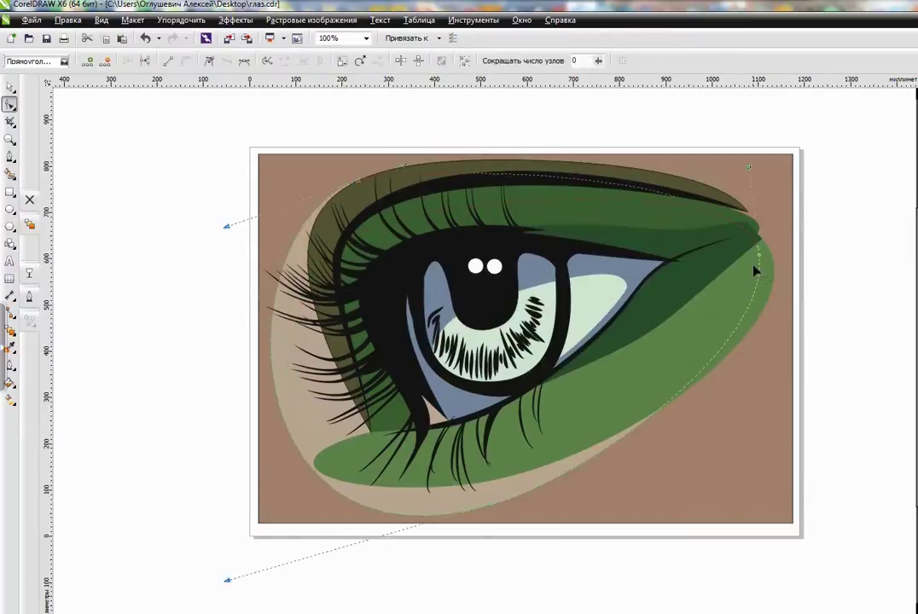
pyautogui.moveTo(716, 363); pyautogui.dragTo(785, 354)
pyautogui.press('Escape')
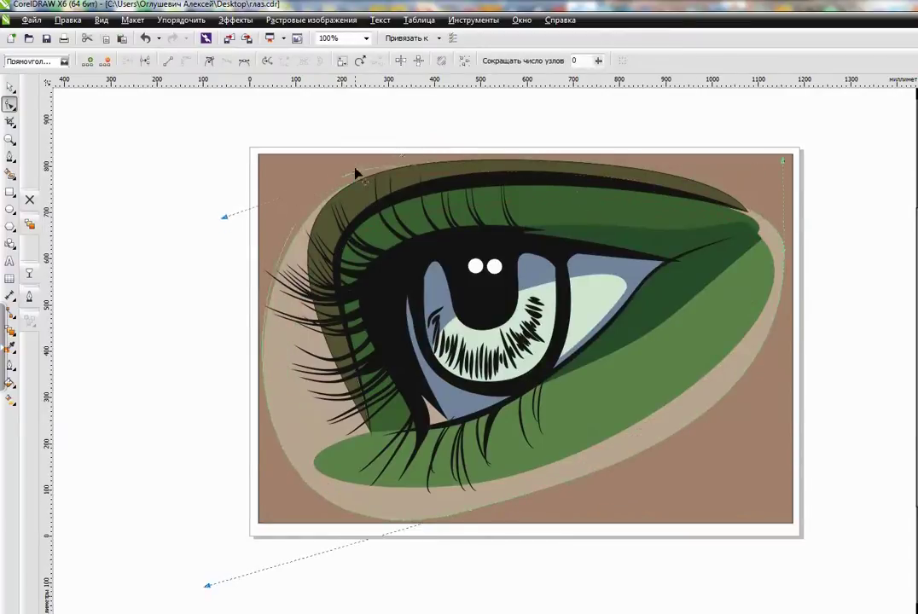
# - Draw a U-shaped iris about 310 × 306 mm around the pupil, curve its edges and fill it dark green
pyautogui.scroll(-2, 737, 312)
pyautogui.scroll(2, 344, 304)
pyautogui.click(10, 156)
pyautogui.moveTo(406, 303)
pyautogui.mouseDown()
pyautogui.moveTo(383, 370)
pyautogui.moveTo(354, 374)
pyautogui.moveTo(325, 313)
pyautogui.mouseUp()
pyautogui.moveTo(310, 365); pyautogui.dragTo(312, 412)
pyautogui.moveTo(392, 448); pyautogui.dragTo(445, 341)
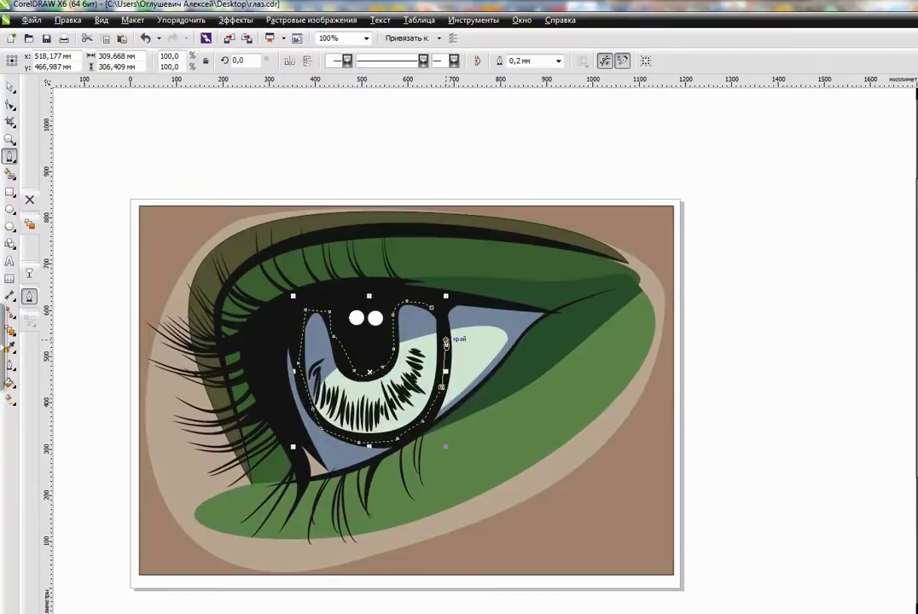
pyautogui.click(10, 103)
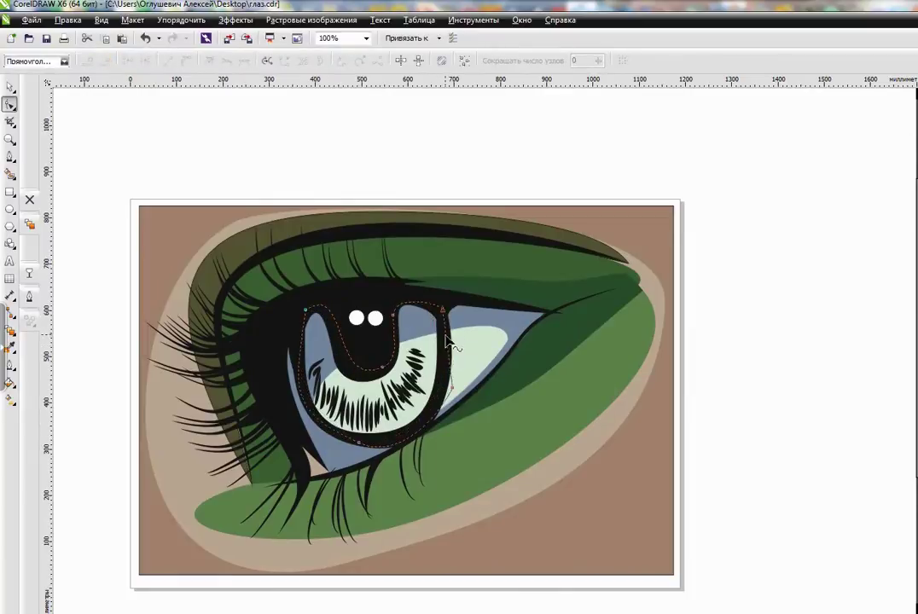
pyautogui.click(360, 442)
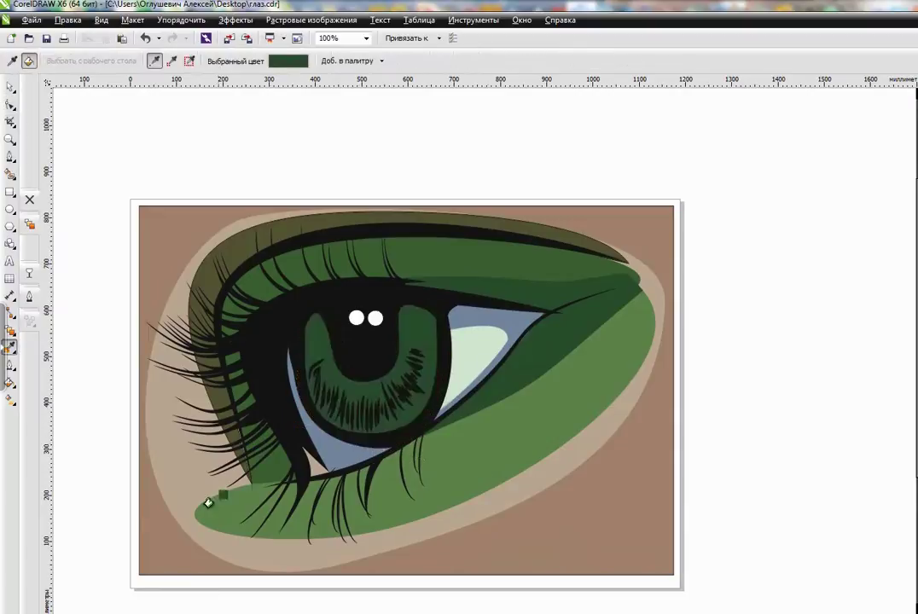
# - Trace a smaller U-shaped outline, about 272 × 231 mm, inside the dark green iris
pyautogui.click(29, 295)
pyautogui.click(317, 327)
pyautogui.click(311, 400)
pyautogui.click(339, 427)
pyautogui.click(375, 427)
pyautogui.click(413, 407)
pyautogui.click(423, 382)
# - Curve the inner iris outline and fill it light green
pyautogui.click(10, 105)
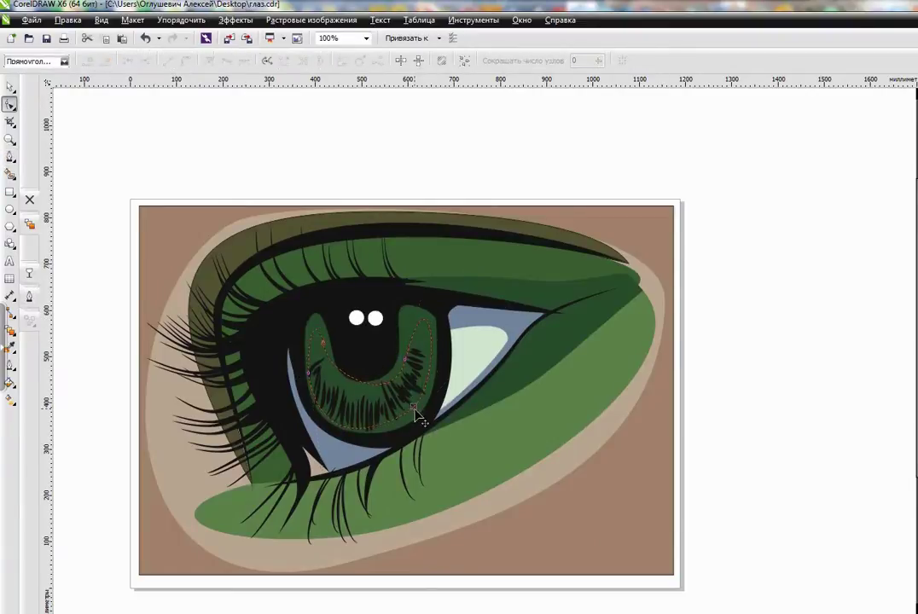
pyautogui.moveTo(429, 321); pyautogui.dragTo(345, 462)
pyautogui.press('space')
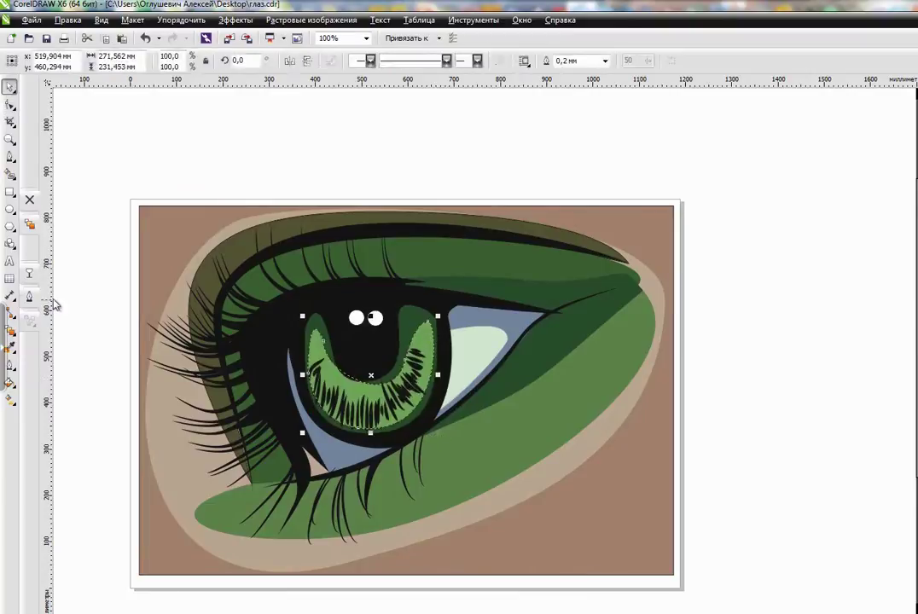
pyautogui.press('Escape')
# - Draw a curved shadow about 614 × 399 mm beneath the lower lash line, refine its nodes and fill it teal
pyautogui.press('F5')
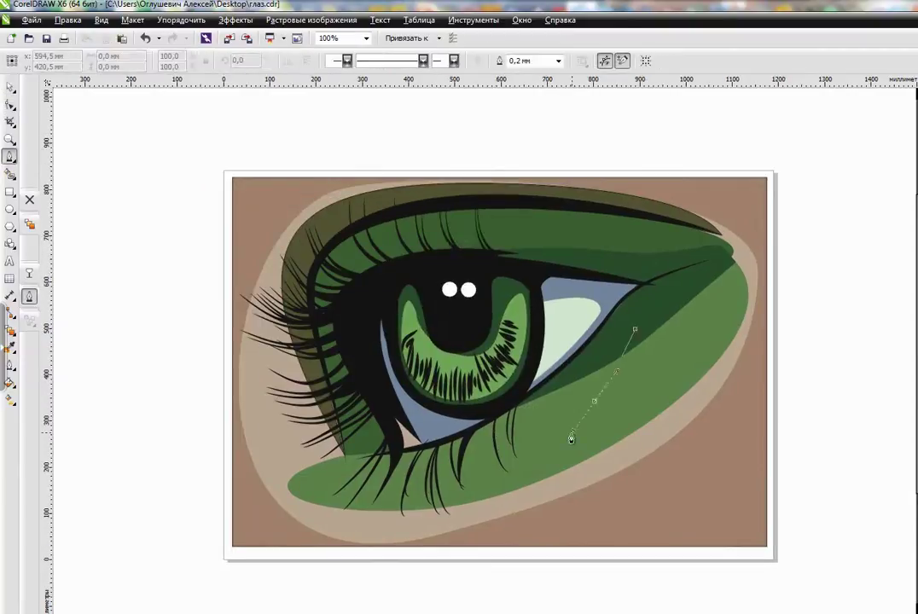
pyautogui.moveTo(604, 393); pyautogui.dragTo(350, 479)
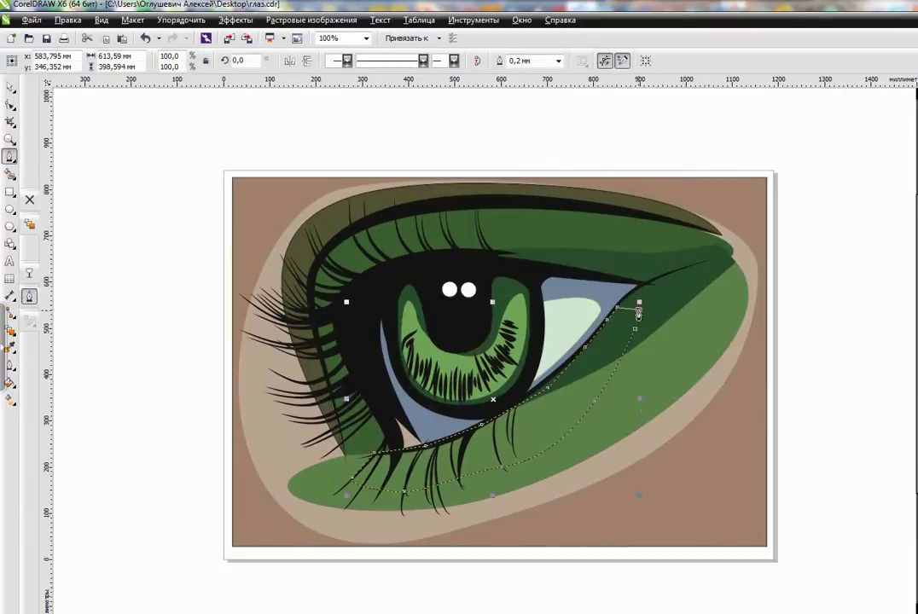
pyautogui.click(10, 104)
pyautogui.click(402, 502)
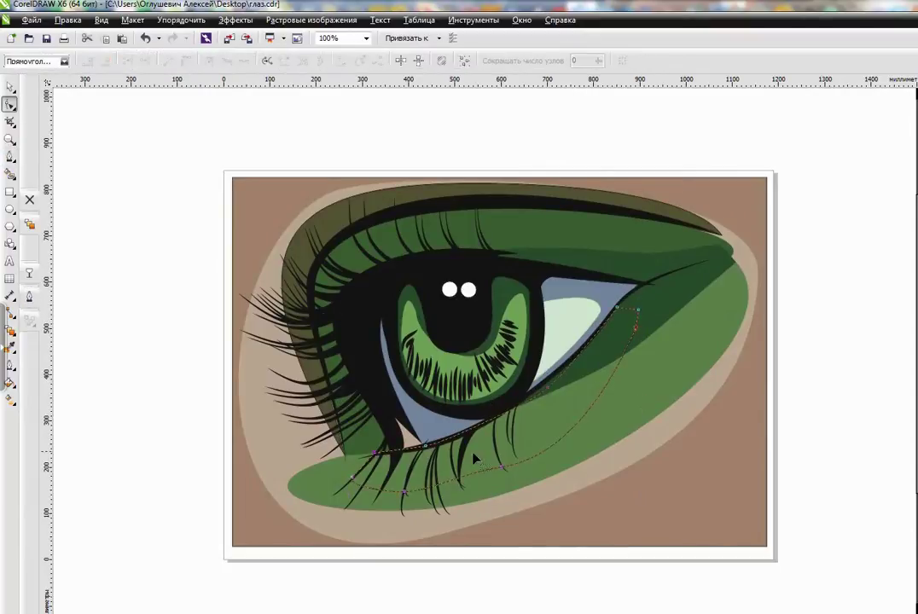
pyautogui.scroll(2, 509, 465)
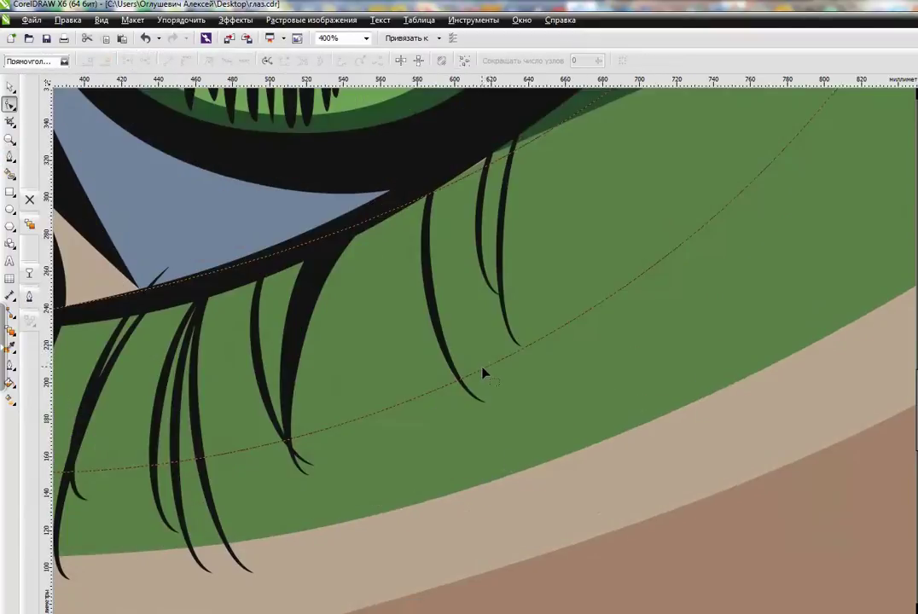
pyautogui.scroll(-2, 492, 368)
pyautogui.click(589, 209)
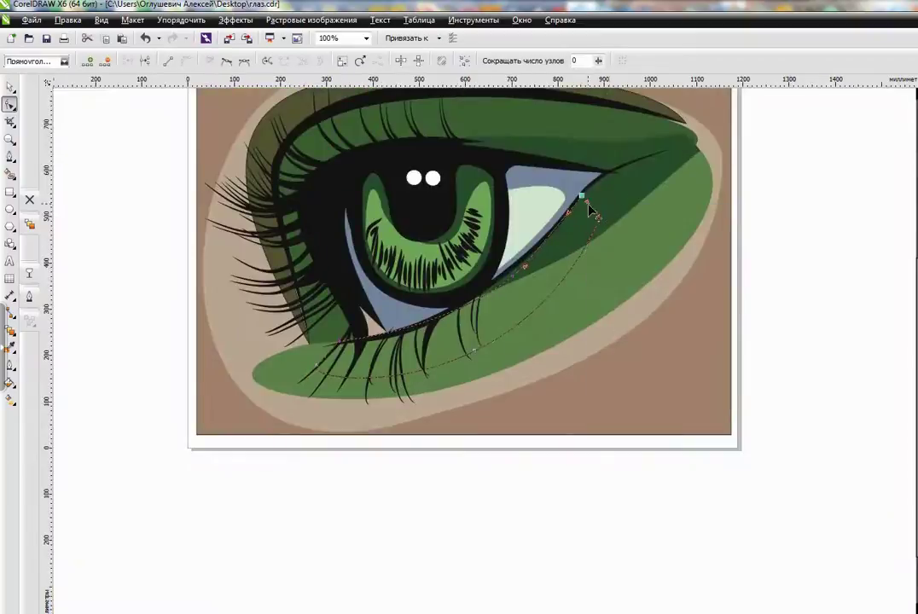
pyautogui.scroll(-3, 341, 333)
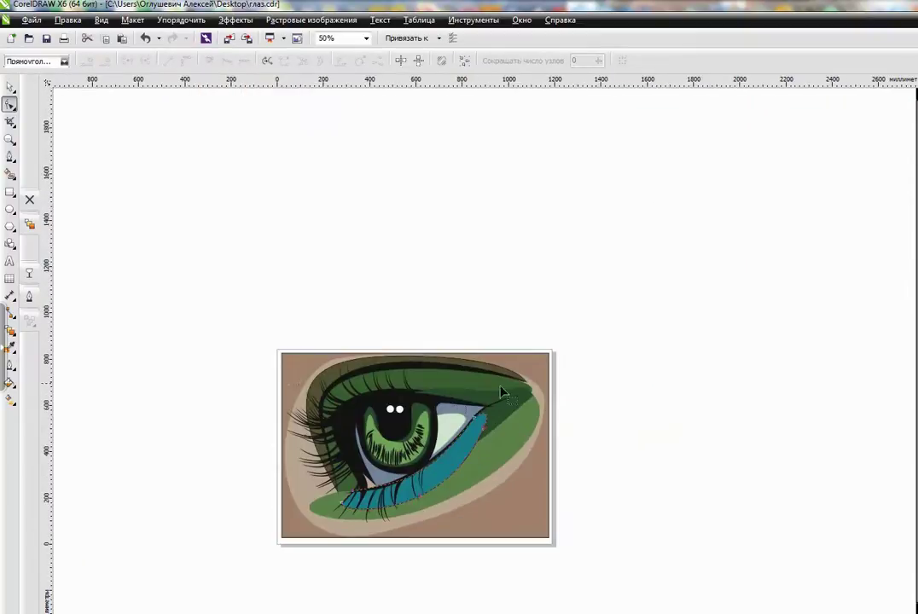
pyautogui.press('space')
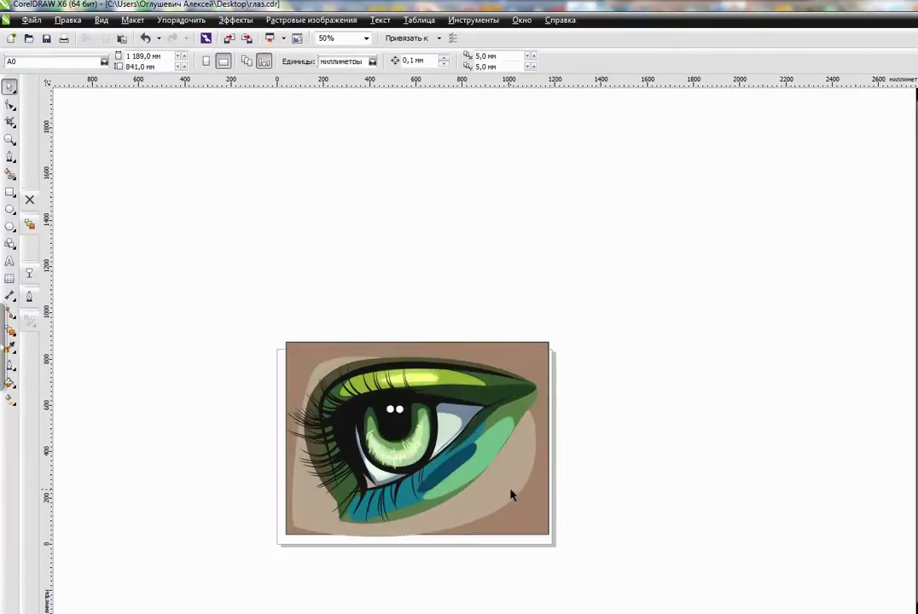
# - Fill the large beige skin shape with brown (RGB 160, 128, 107) and fade the smaller beige shape softly into it
pyautogui.click(512, 495)
pyautogui.keyDown('ctrl'); pyautogui.click(499, 496); pyautogui.keyUp('ctrl')
pyautogui.click(181, 20)
pyautogui.moveTo(201, 85)
pyautogui.click(409, 61)
pyautogui.click(554, 376)
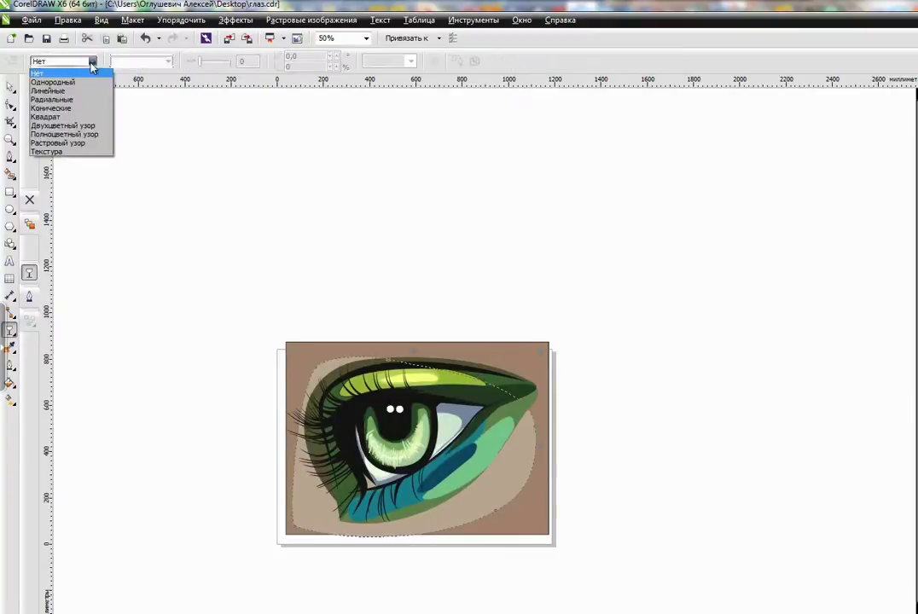
pyautogui.press('g')
pyautogui.click(497, 479)
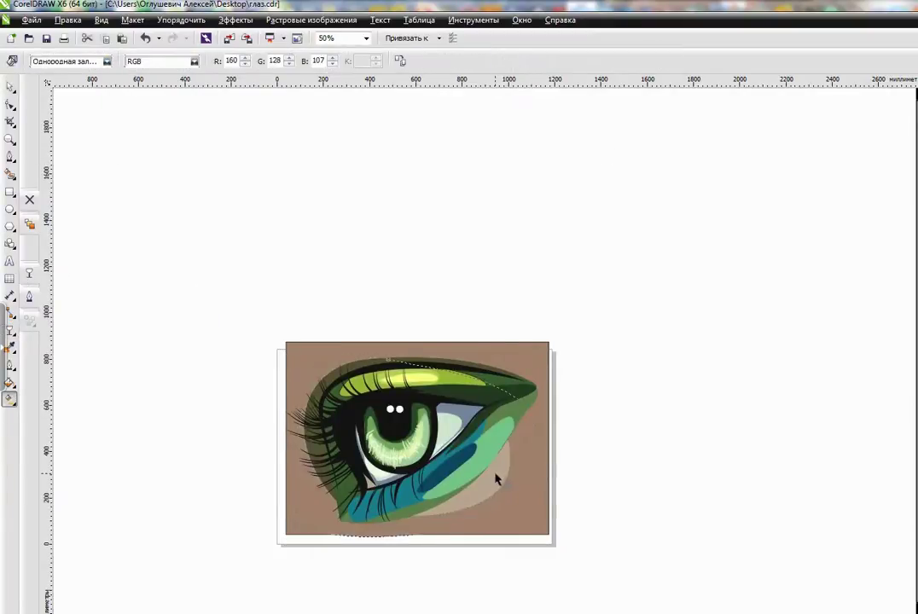
pyautogui.press('space')
pyautogui.scroll(2, 441, 435)
pyautogui.press('F10')
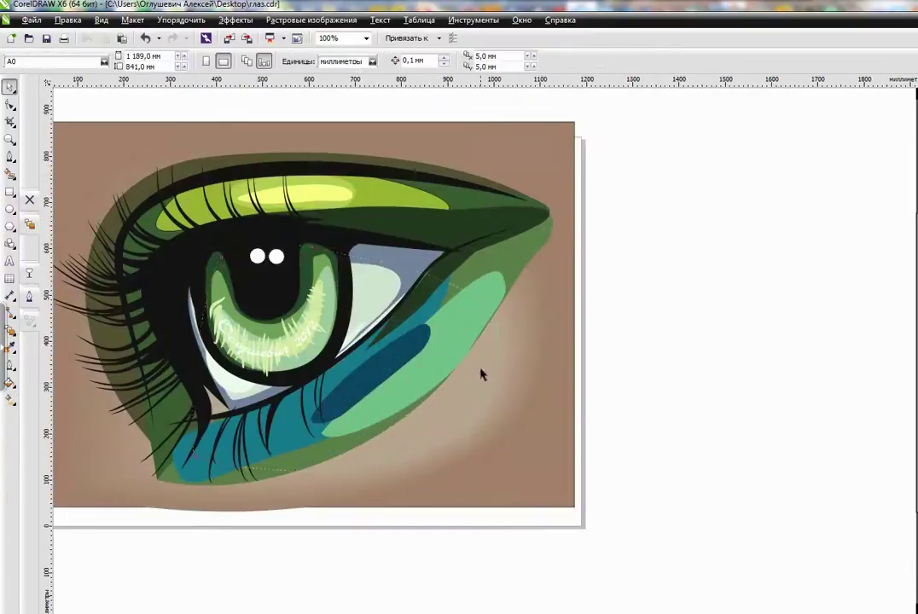
pyautogui.scroll(-2, 498, 324)
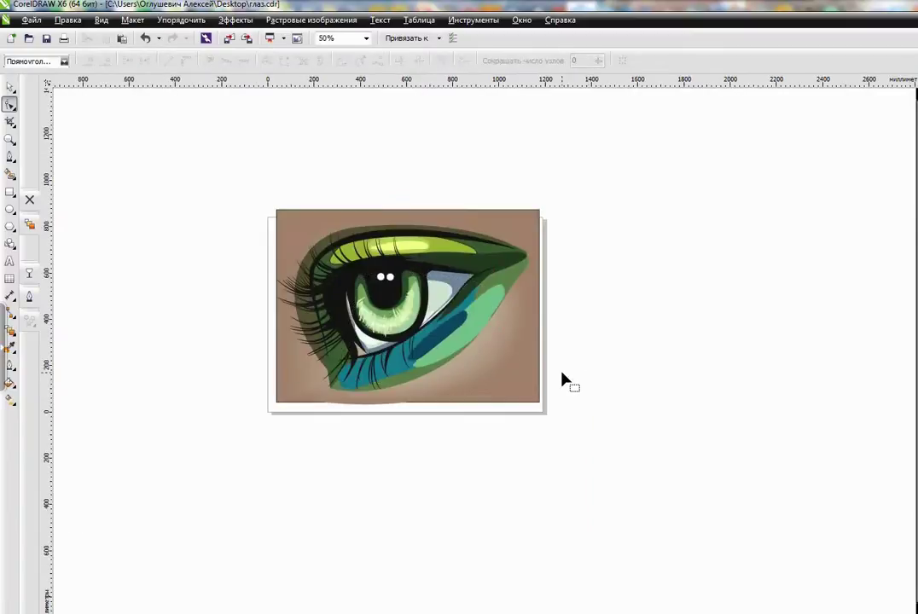
# - Apply uniform transparency to the outer pale eyeball shape and blend the smaller copy inside it into it with 20 steps
pyautogui.press('space')
pyautogui.click(480, 352)
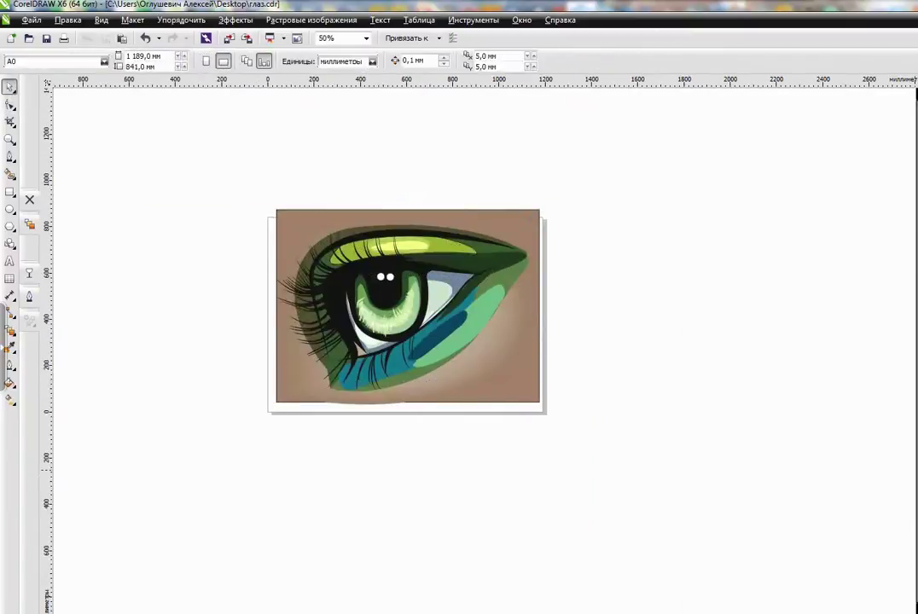
pyautogui.keyDown('ctrl'); pyautogui.click(417, 285); pyautogui.keyUp('ctrl')
pyautogui.scroll(2, 416, 285)
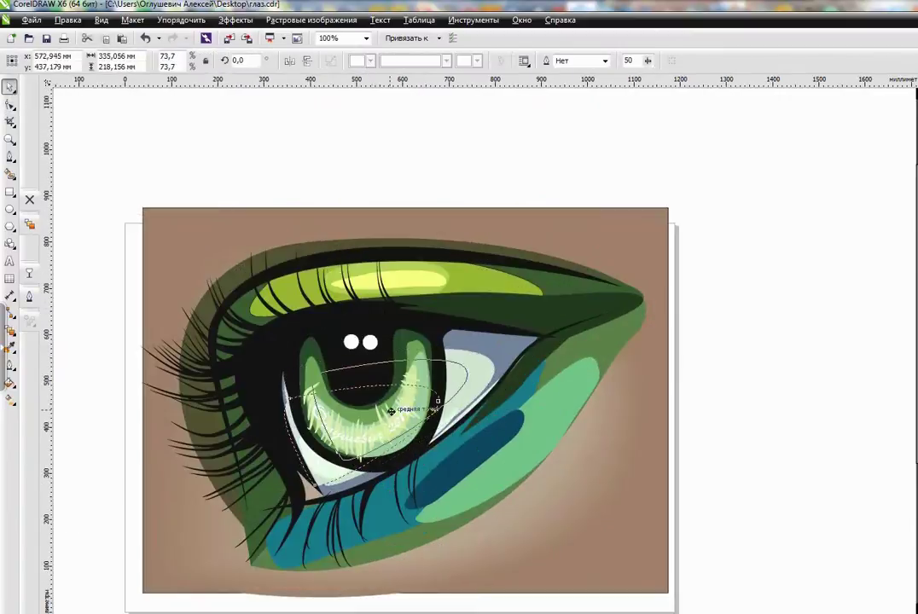
pyautogui.click(29, 272)
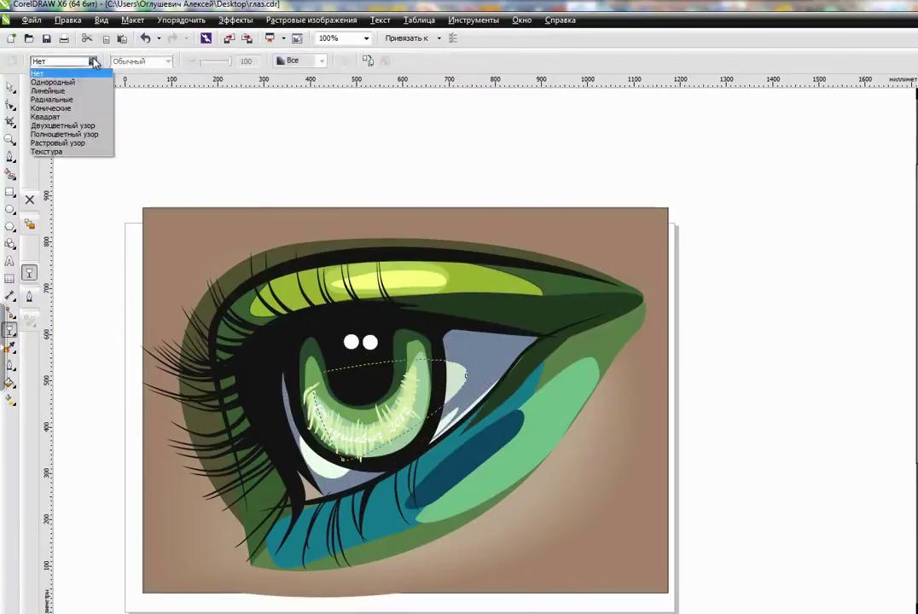
pyautogui.click(29, 224)
pyautogui.moveTo(389, 415); pyautogui.dragTo(489, 368)
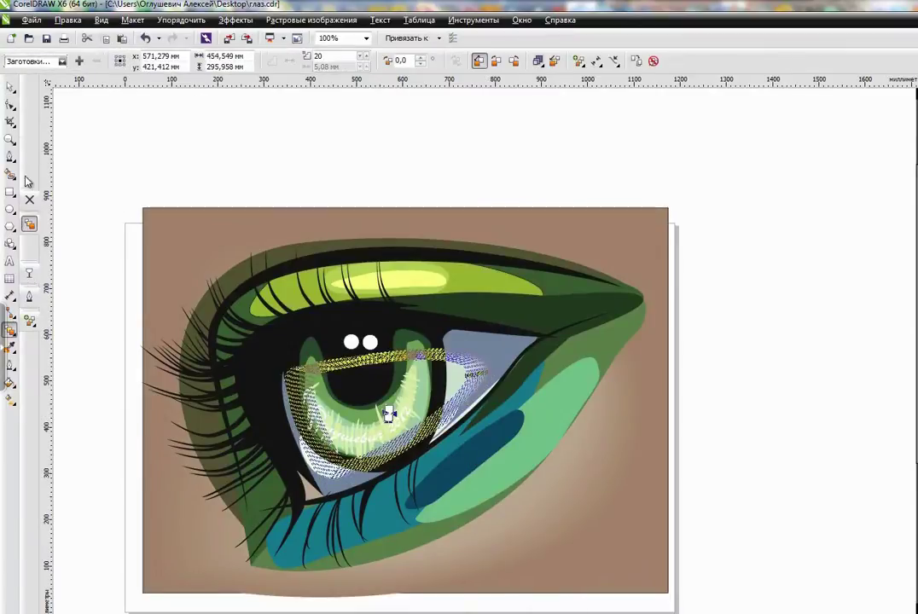
# - Reshape the outer pale eyeball shape's nodes so the fade reaches the outer corner of the eye white
pyautogui.click(10, 88)
pyautogui.click(11, 106)
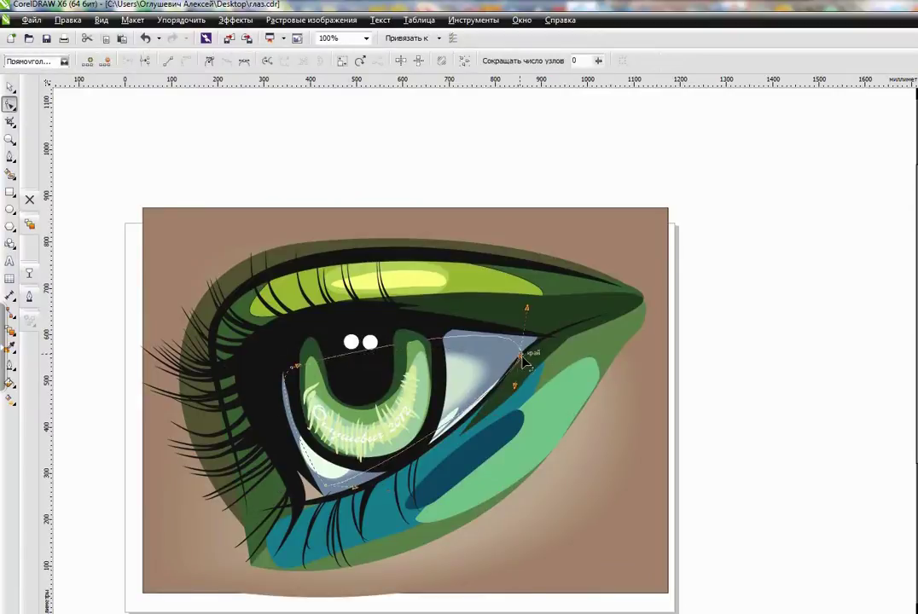
pyautogui.press('space')
pyautogui.press('Escape')
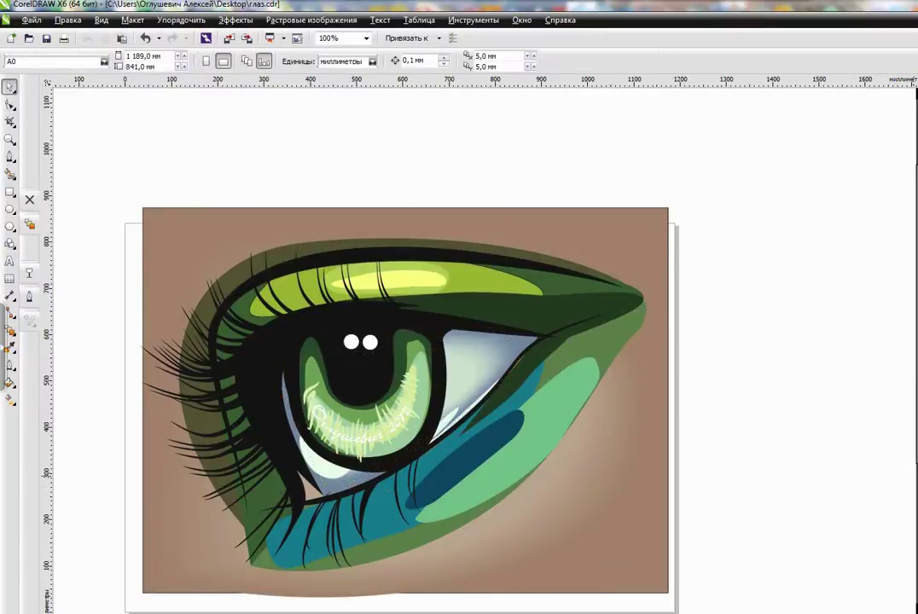
# - Make the outer pale shape at the eyeball's inner corner 100% transparent, blend its smaller copy into it and refine the nodes
pyautogui.click(307, 444)
pyautogui.click(317, 476)
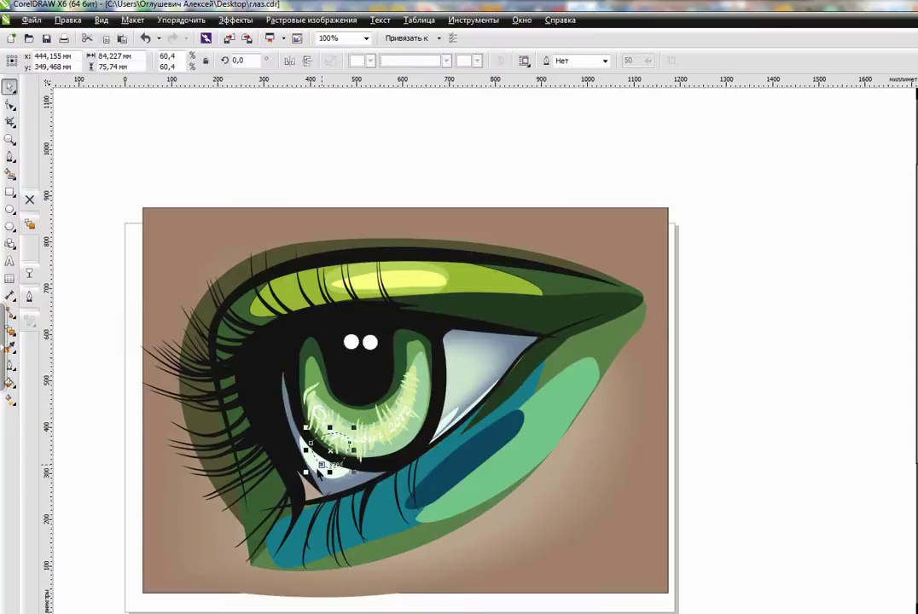
pyautogui.click(29, 273)
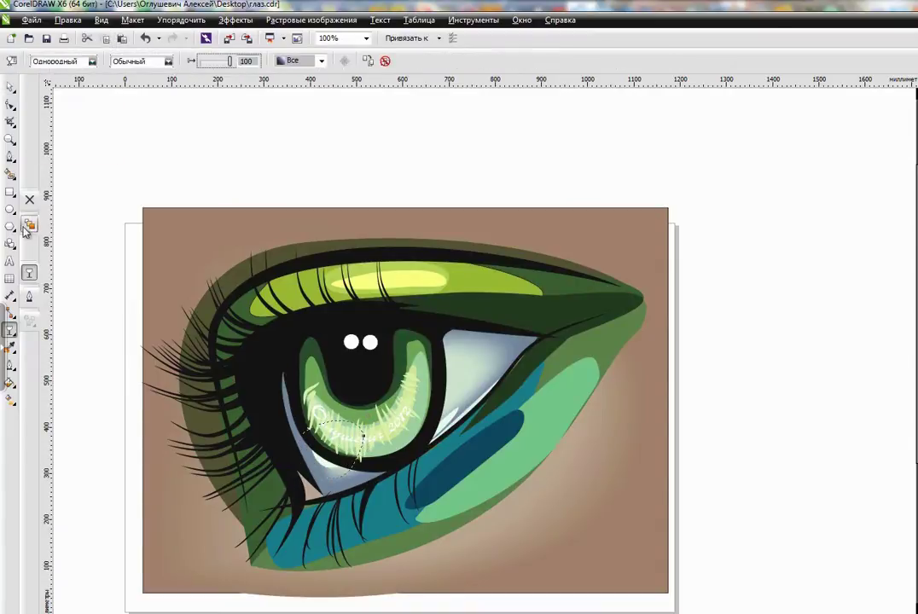
pyautogui.click(29, 223)
pyautogui.moveTo(342, 439); pyautogui.dragTo(332, 503)
pyautogui.press('F10')
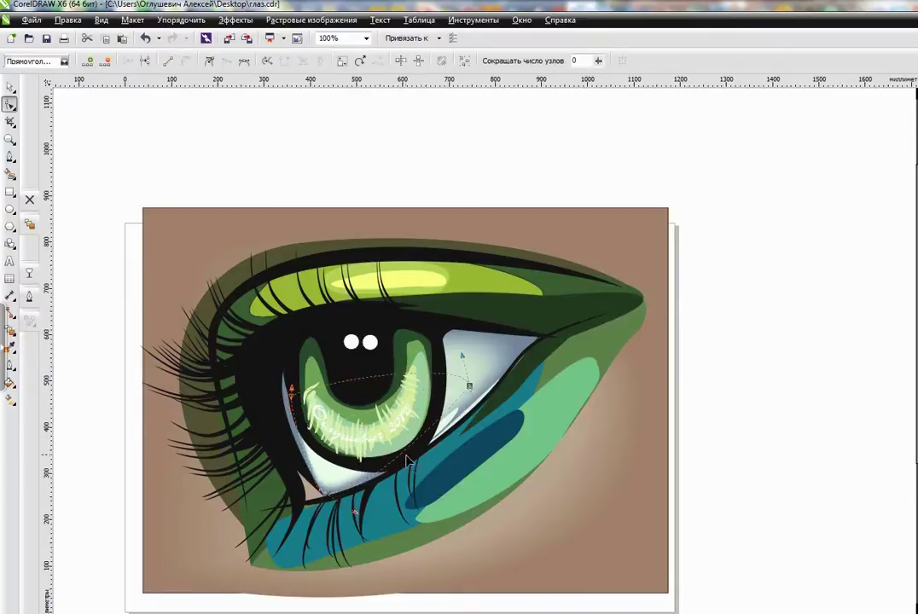
pyautogui.scroll(-1, 389, 472)
# - Reshape the nodes of the inner copy of the mid-green iris shape so it forms a narrower U inside the original
pyautogui.press('space')
pyautogui.scroll(2, 530, 358)
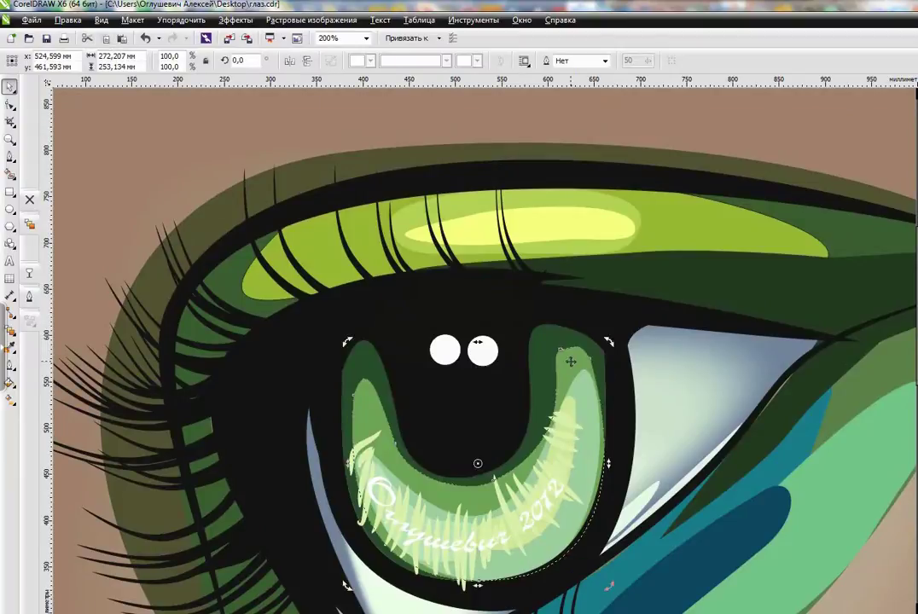
pyautogui.press('F10')
pyautogui.click(595, 362)
pyautogui.scroll(2, 594, 362)
pyautogui.scroll(-2, 407, 339)
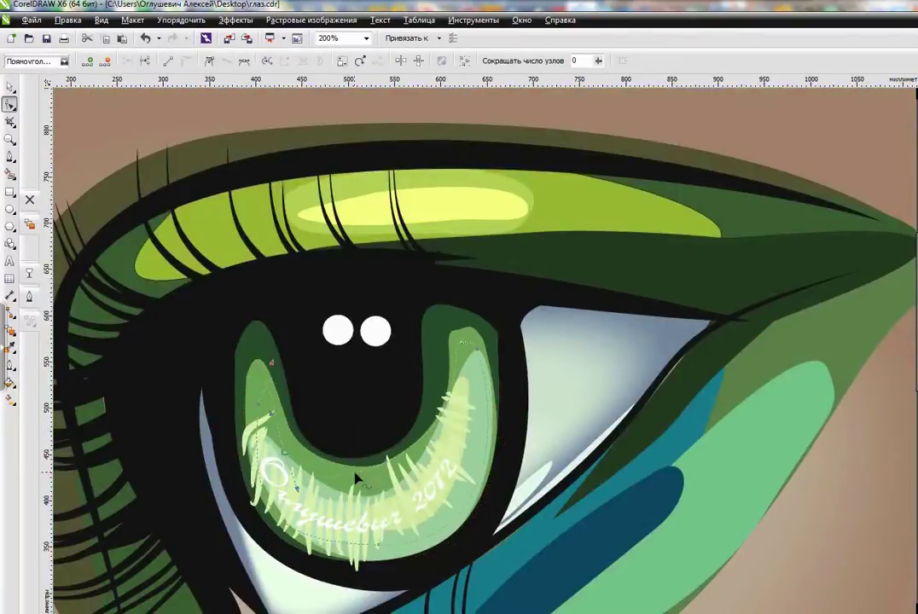
pyautogui.moveTo(385, 461); pyautogui.dragTo(402, 492)
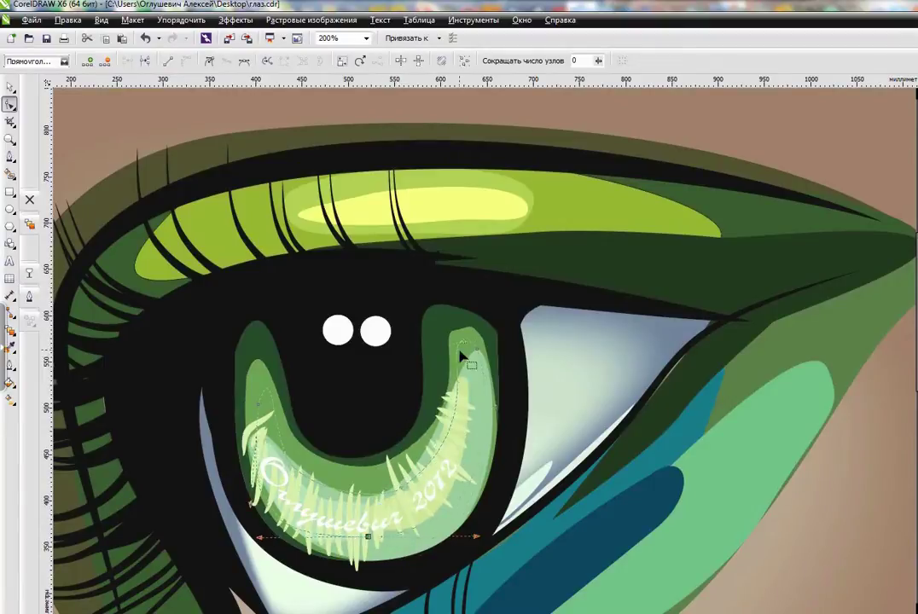
# - Make the outer mid-green iris shape transparent, blend the inner copy softly into it and fit its nodes to the dark iris edge
pyautogui.click(29, 273)
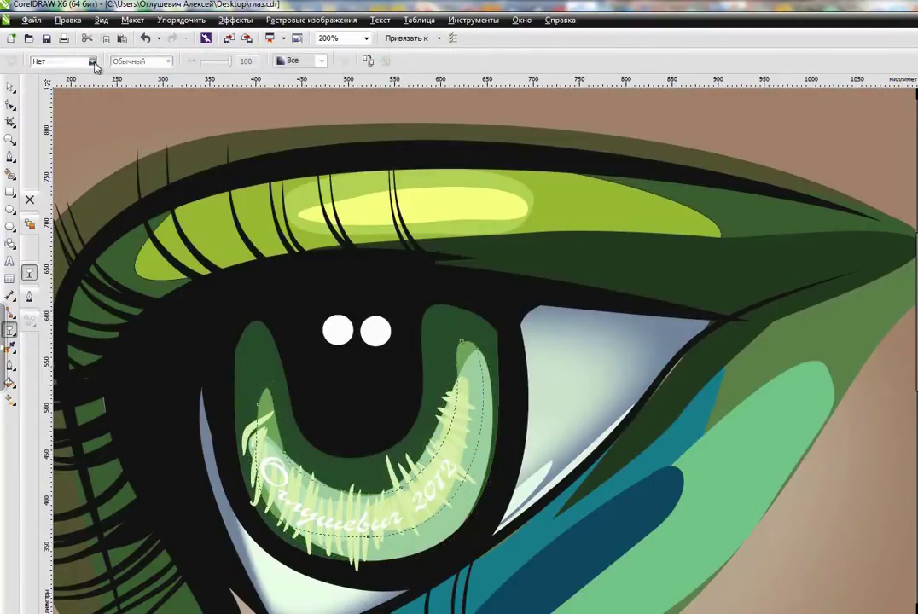
pyautogui.press('m')
pyautogui.click(12, 89)
pyautogui.press('F10')
pyautogui.click(386, 279)
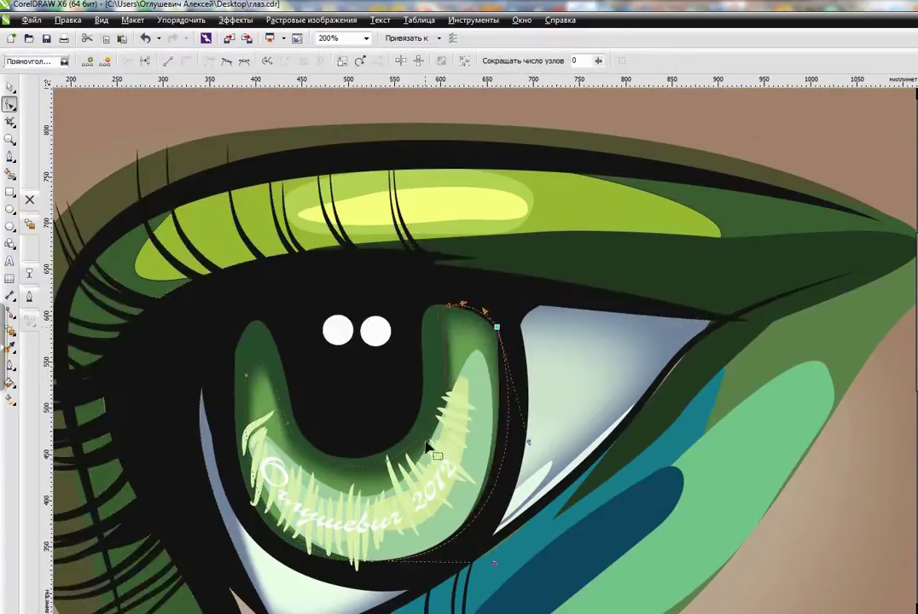
# - Reshape the nodes of the inner copy of the olive shadow around the upper lid, down to its lower end
pyautogui.scroll(-4, 409, 444)
pyautogui.scroll(2, 410, 255)
pyautogui.click(410, 367)
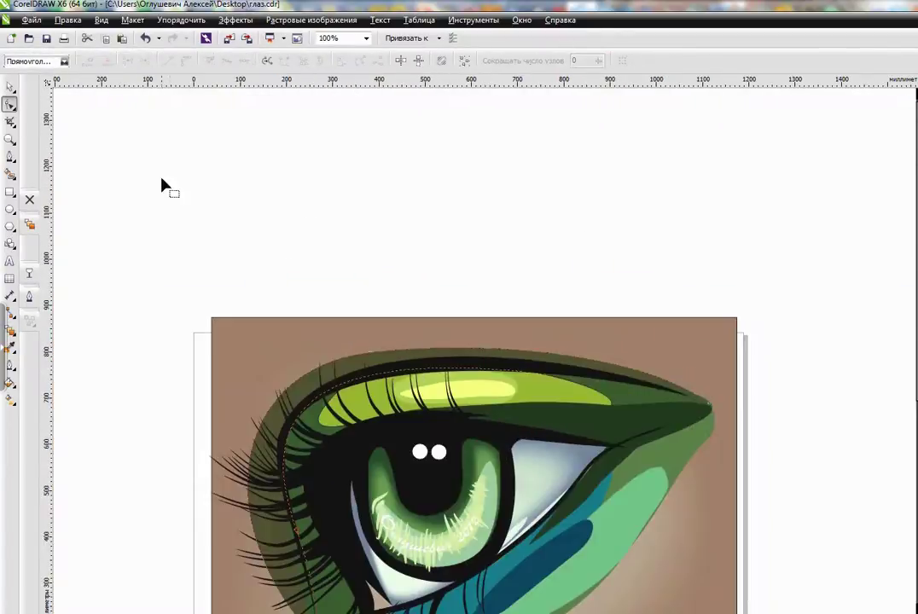
pyautogui.scroll(3, 375, 364)
pyautogui.scroll(-3, 547, 268)
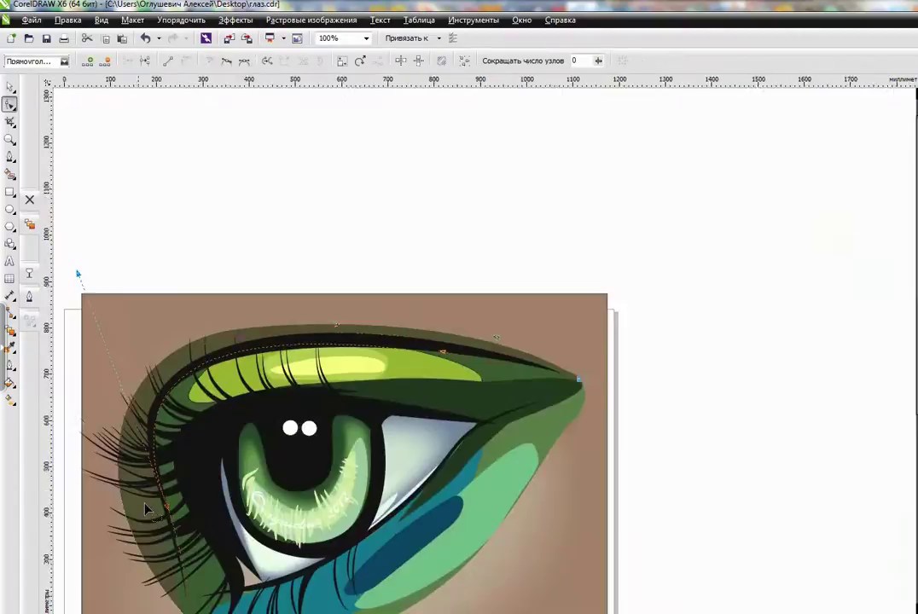
pyautogui.scroll(1, 528, 567)
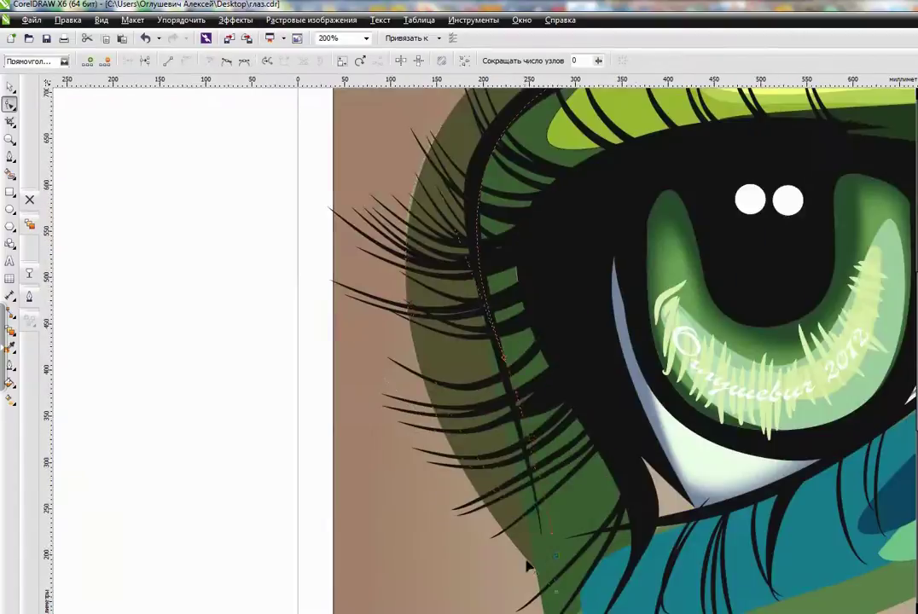
# - Make the outer olive shadow transparent, blend the inner copy into it with 20 steps and extend its nodes outward above the lid
pyautogui.click(29, 273)
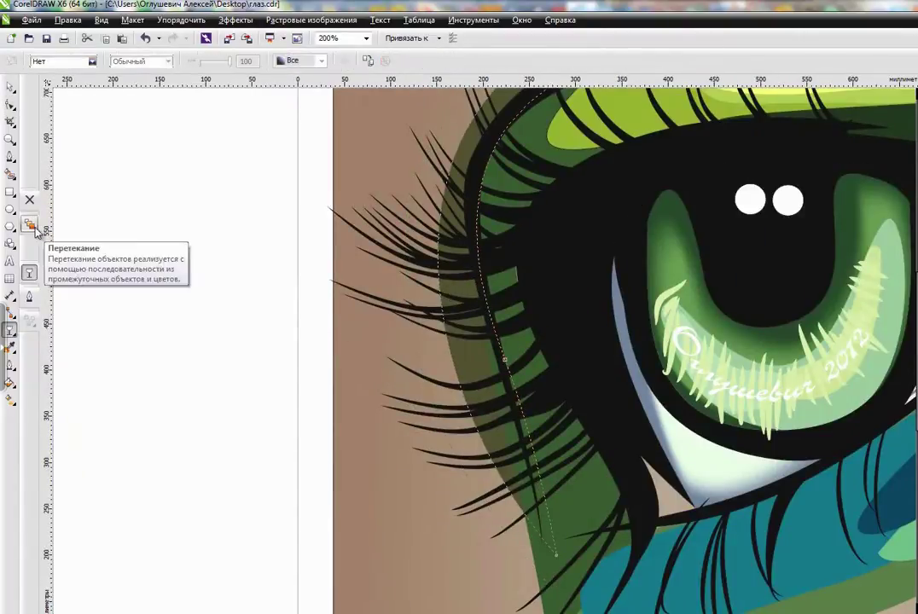
pyautogui.press('space')
pyautogui.scroll(-3, 212, 260)
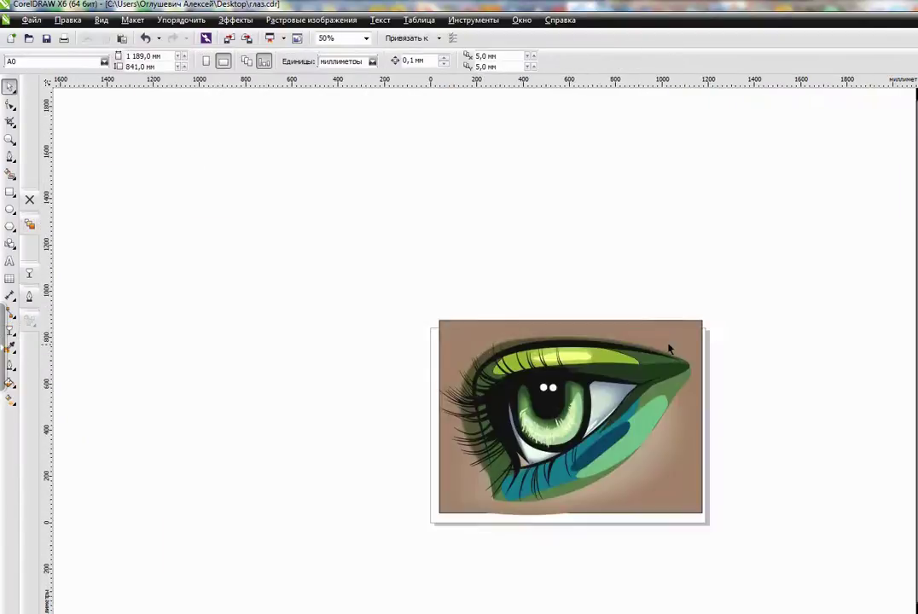
pyautogui.click(669, 350)
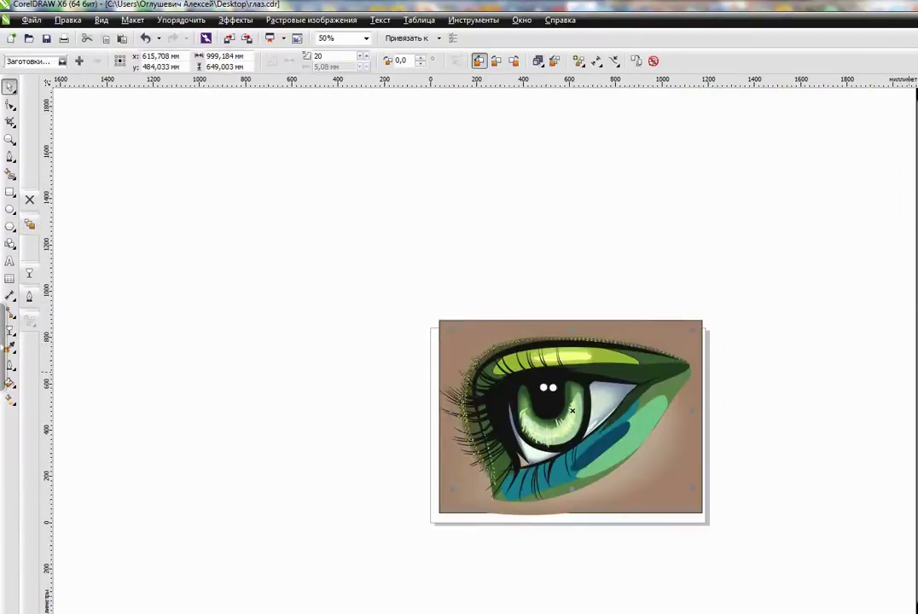
pyautogui.press('F10')
pyautogui.click(665, 349)
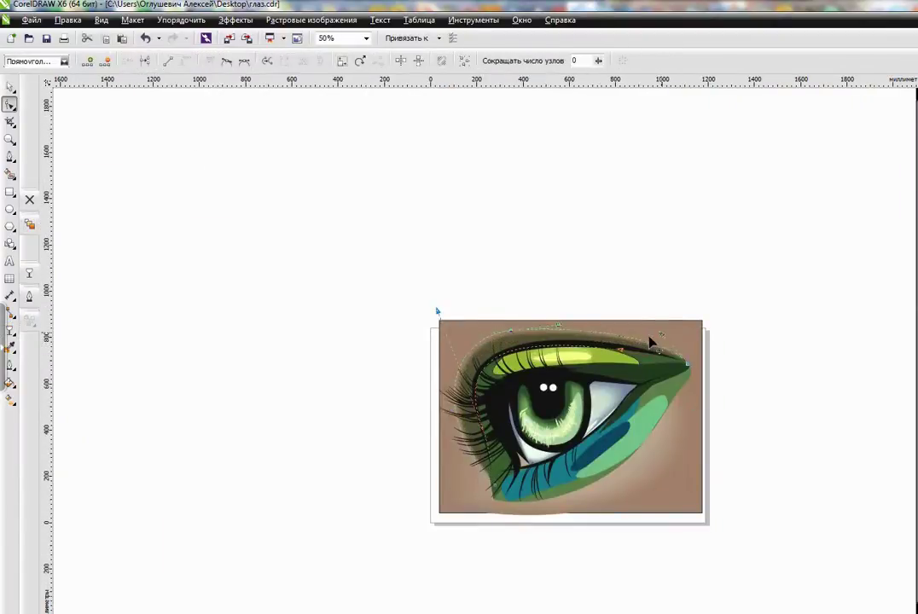
# - Adjust the nodes of the inner copy of the green upper-lid shape, including those near the eye's inner corner
pyautogui.scroll(1, 656, 340)
pyautogui.press('space')
pyautogui.scroll(1, 726, 473)
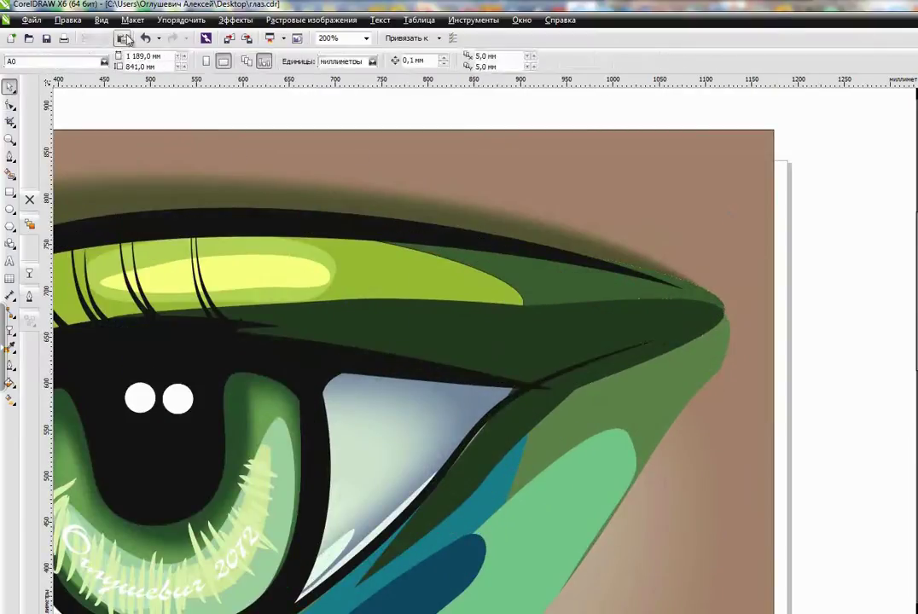
pyautogui.click(11, 102)
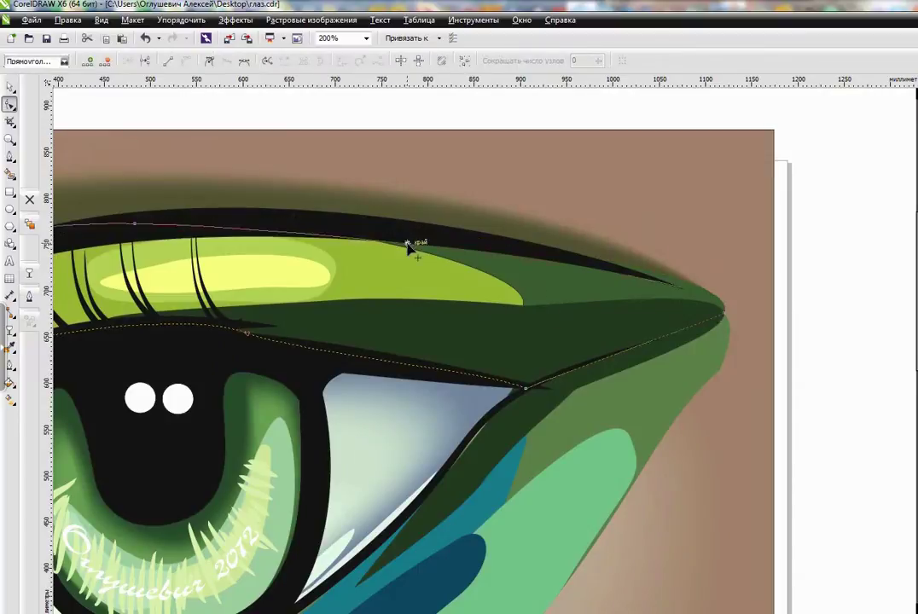
pyautogui.scroll(-1, 527, 401)
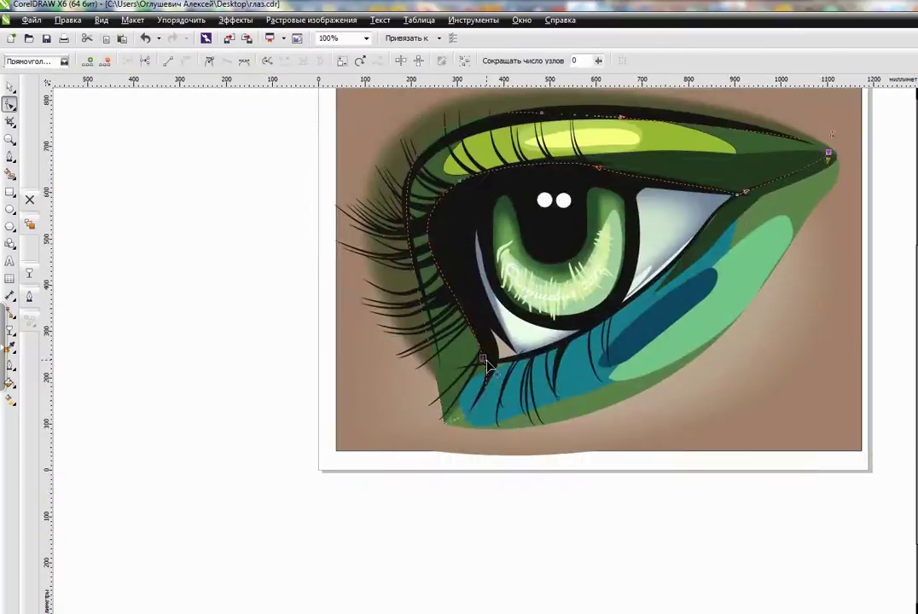
pyautogui.click(358, 135)
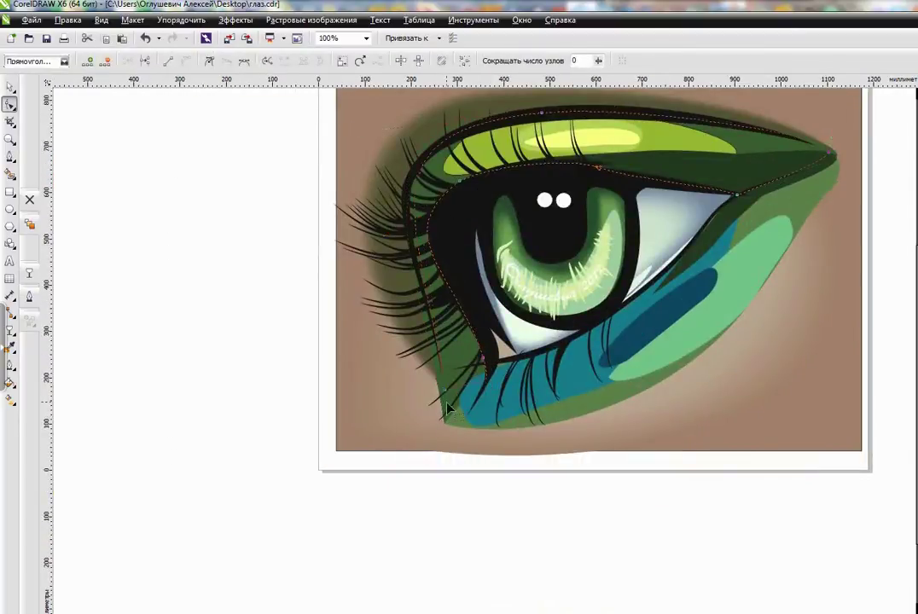
# - Apply uniform transparency to the outer green upper-lid shape and blend the inner copy softly into it
pyautogui.click(29, 273)
pyautogui.click(91, 62)
pyautogui.click(76, 87)
pyautogui.click(373, 315)
pyautogui.press('Tab')
pyautogui.click(86, 61)
pyautogui.click(76, 87)
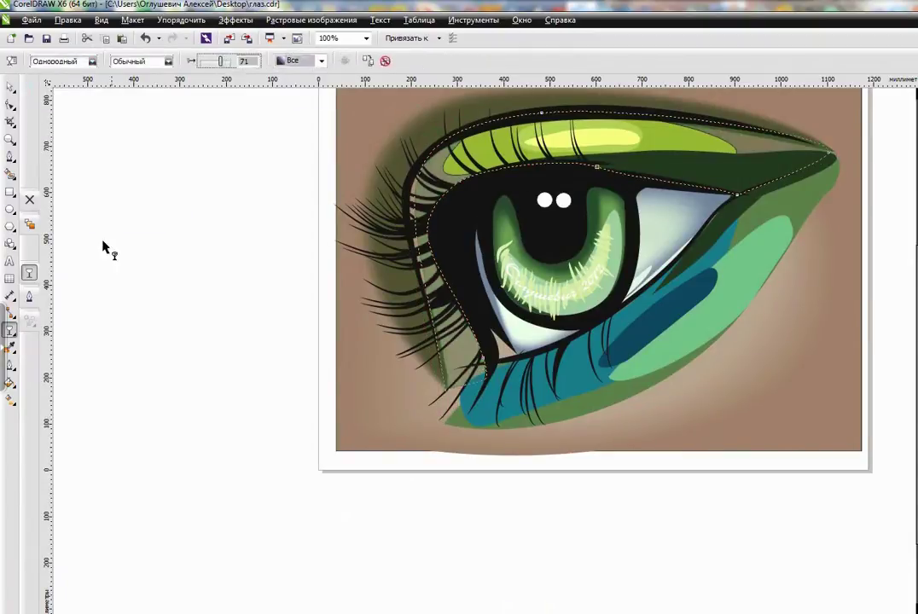
pyautogui.click(29, 224)
pyautogui.click(12, 104)
pyautogui.scroll(2, 483, 346)
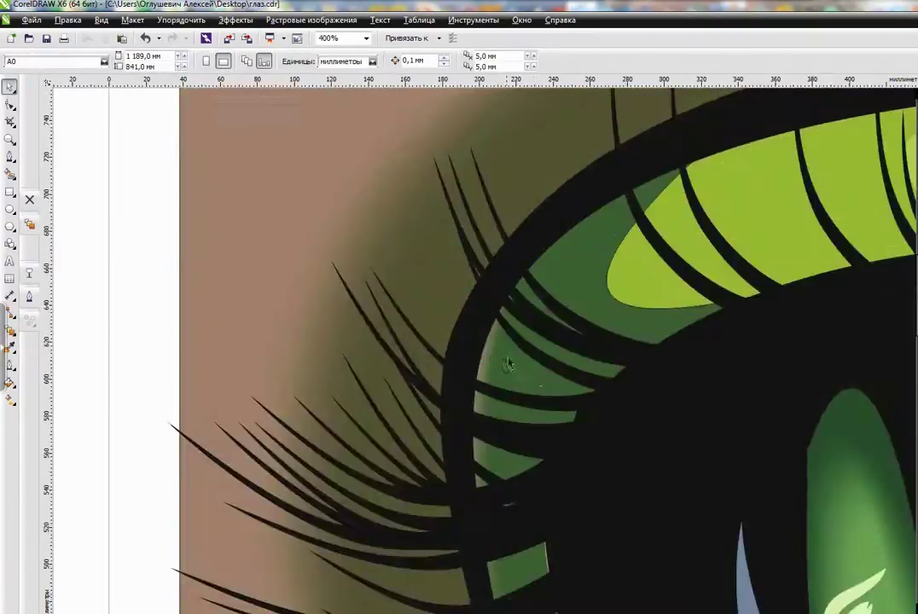
pyautogui.scroll(-2, 484, 350)
pyautogui.press('space')
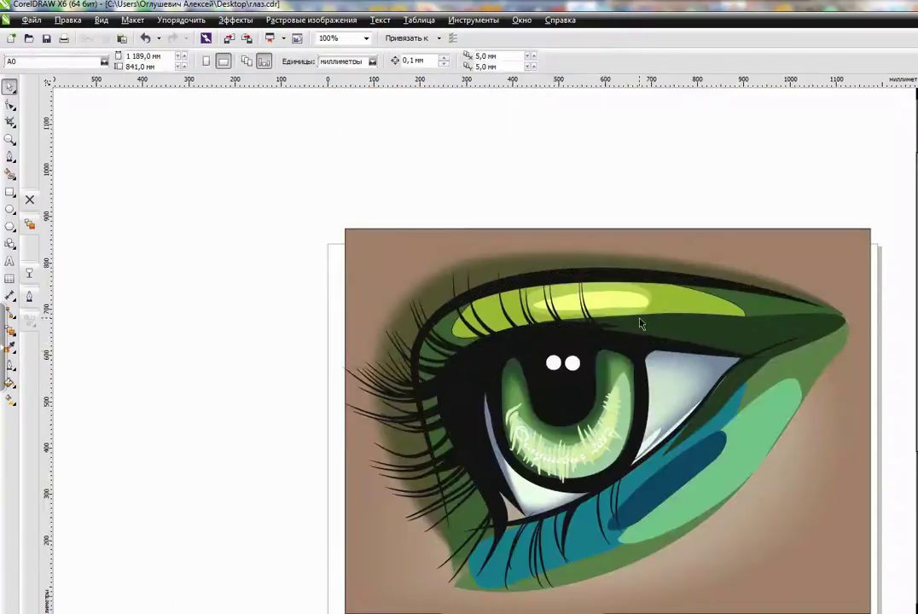
# - Reshape the nodes of the inner copy of the green lower-lid shape so it sits inside the original outline
pyautogui.click(681, 429)
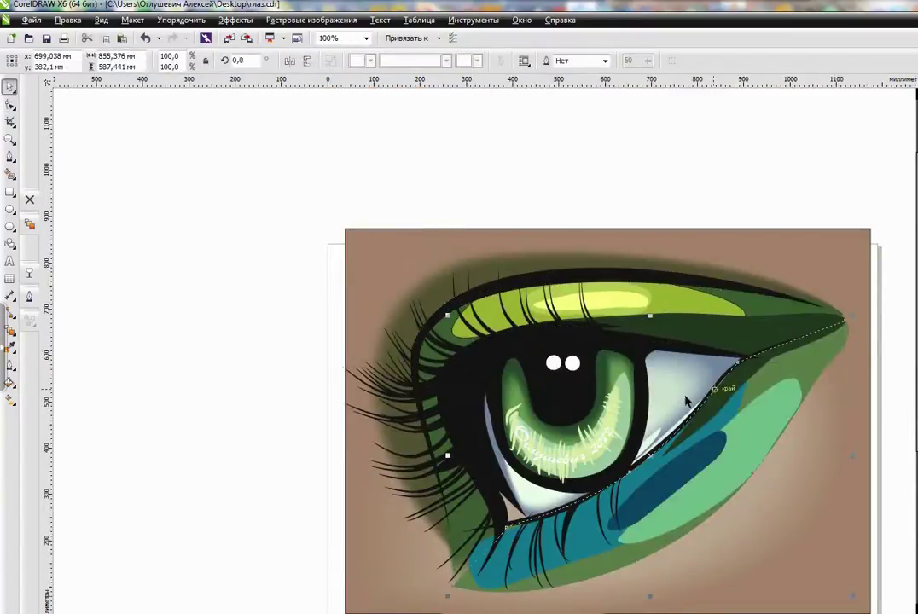
pyautogui.scroll(1, 388, 443)
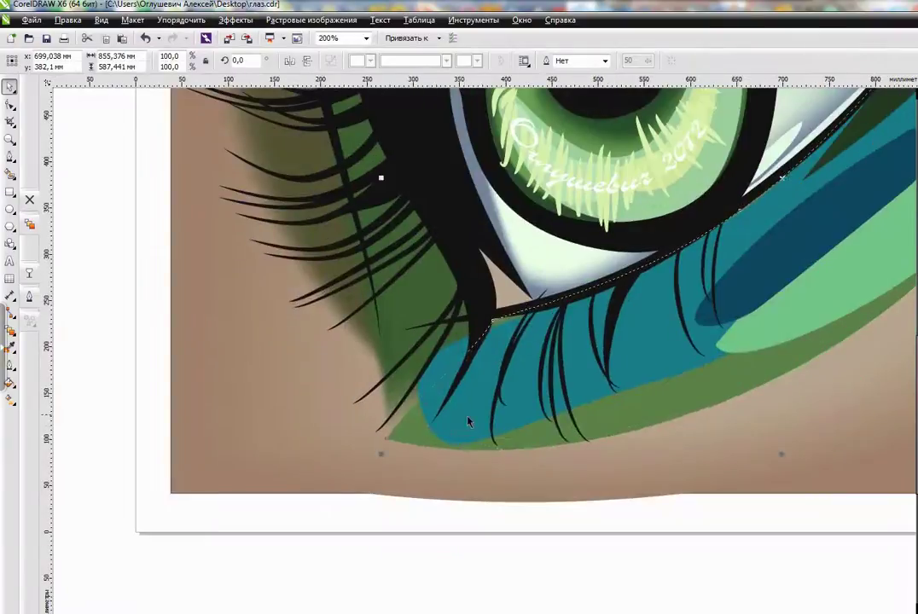
pyautogui.press('F10')
pyautogui.click(416, 426)
pyautogui.scroll(-1, 467, 393)
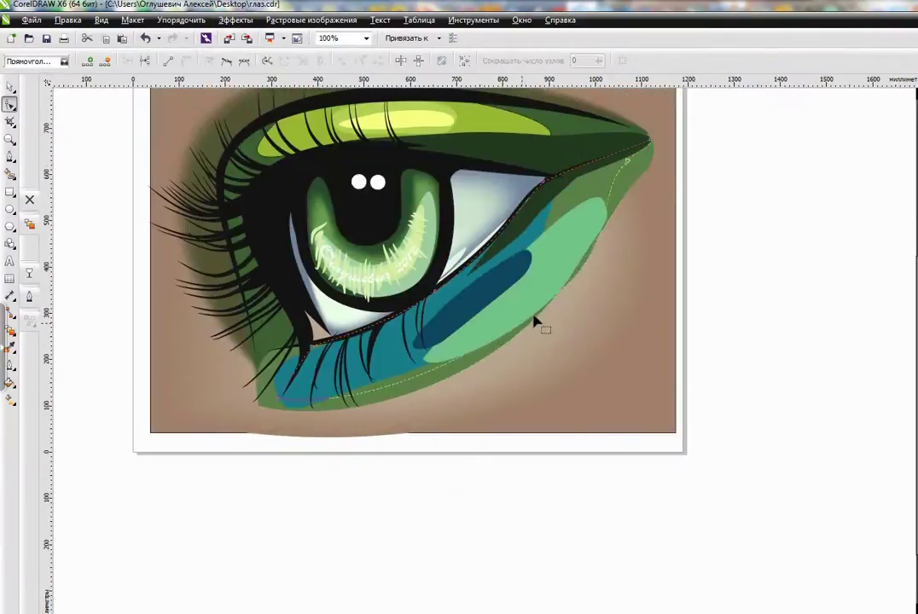
# - Apply 100% uniform transparency to the outer green lower-lid shape and blend the inner copy into it
pyautogui.click(29, 273)
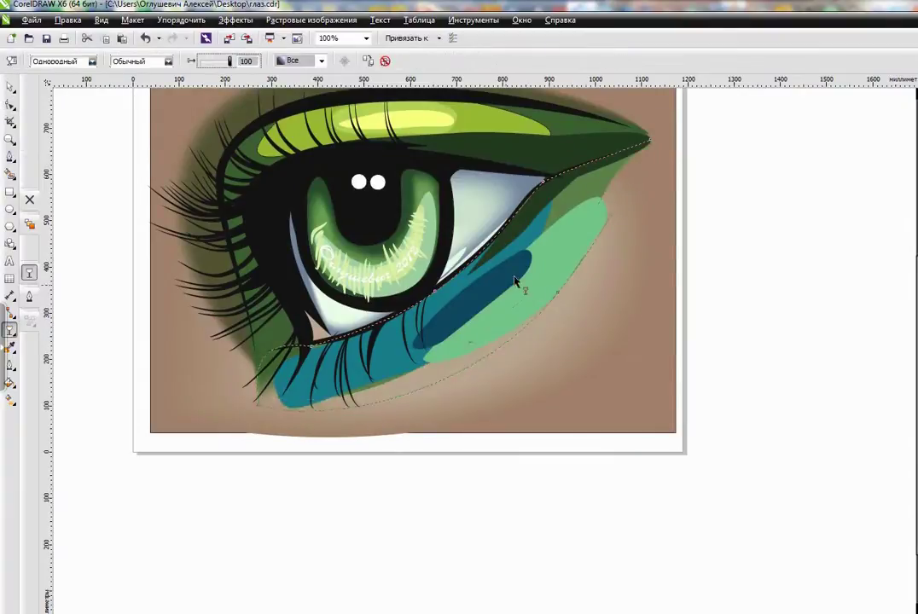
pyautogui.press('space')
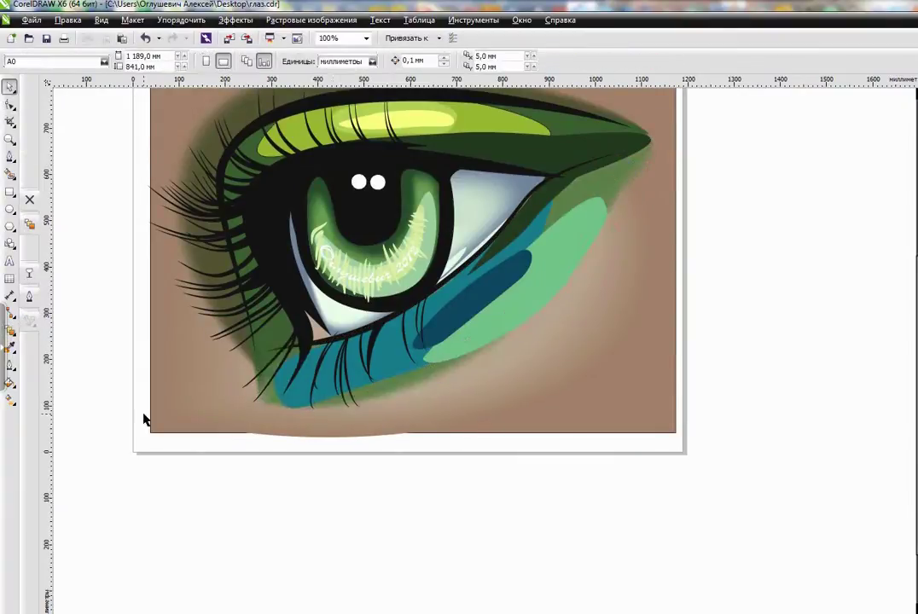
pyautogui.press('Escape')
# - Apply uniform transparency to the outer teal lower-lid shape and blend an inner copy softly into it
pyautogui.click(490, 417)
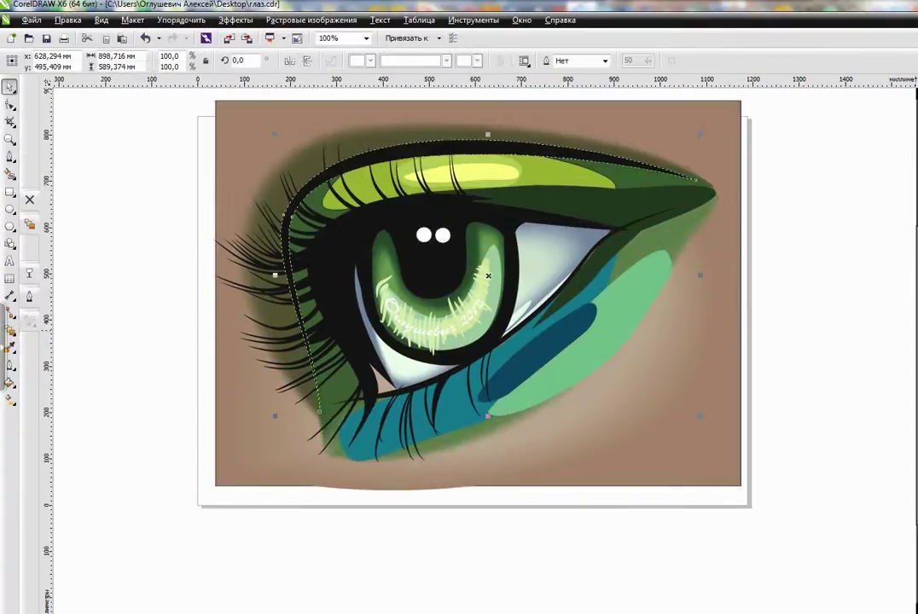
pyautogui.click(511, 319)
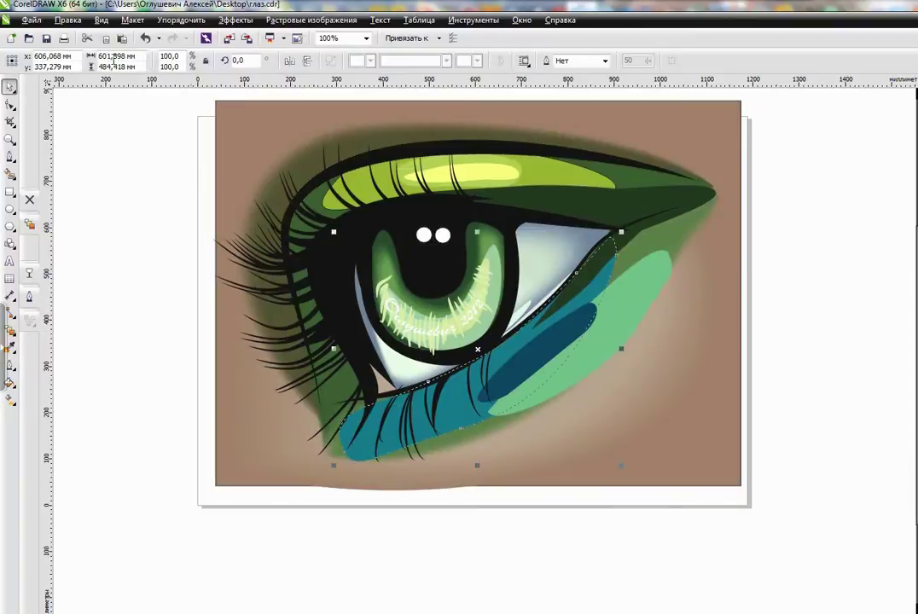
pyautogui.press('Escape')
pyautogui.click(388, 439)
pyautogui.click(10, 104)
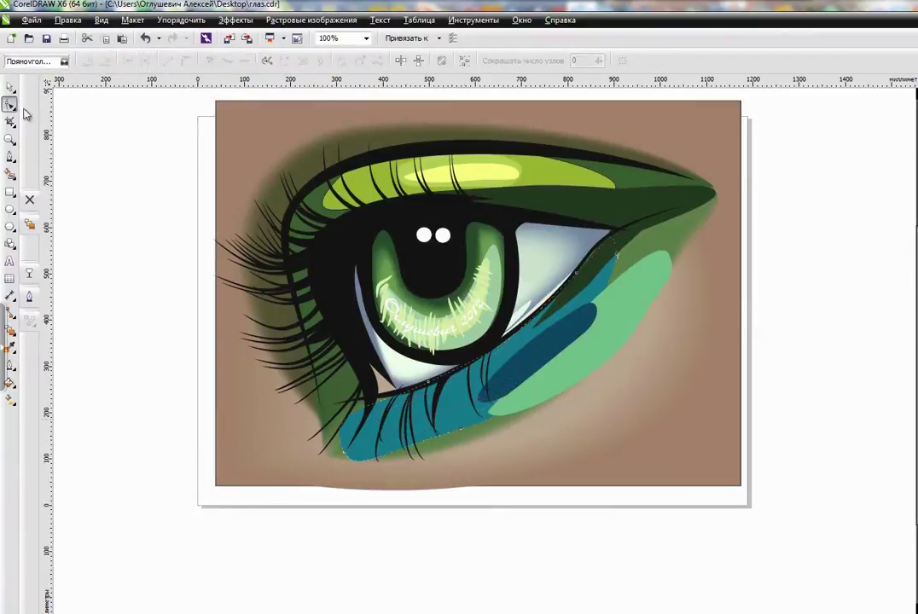
pyautogui.click(9, 330)
pyautogui.click(92, 62)
pyautogui.click(37, 73)
pyautogui.click(92, 62)
pyautogui.click(83, 83)
pyautogui.press('space')
pyautogui.click(471, 352)
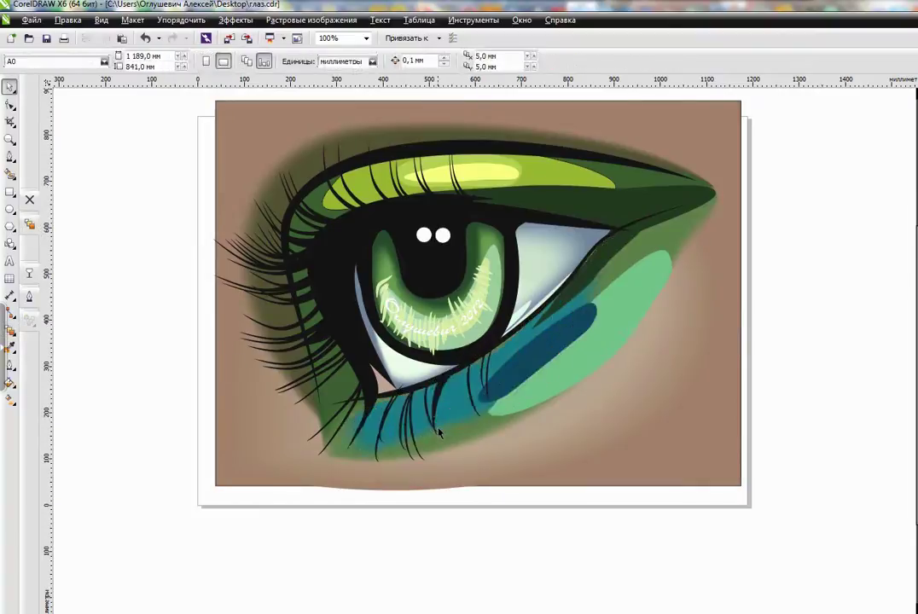
# - Move the outer outline nodes of the teal blend out toward the green lower lid's edge and the eye's pointed corner
pyautogui.click(463, 432)
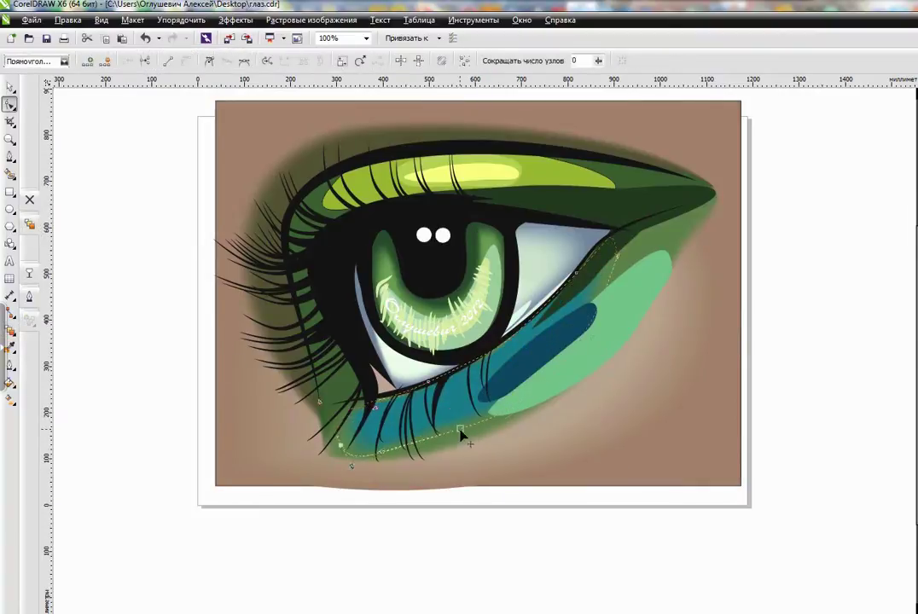
pyautogui.click(614, 266)
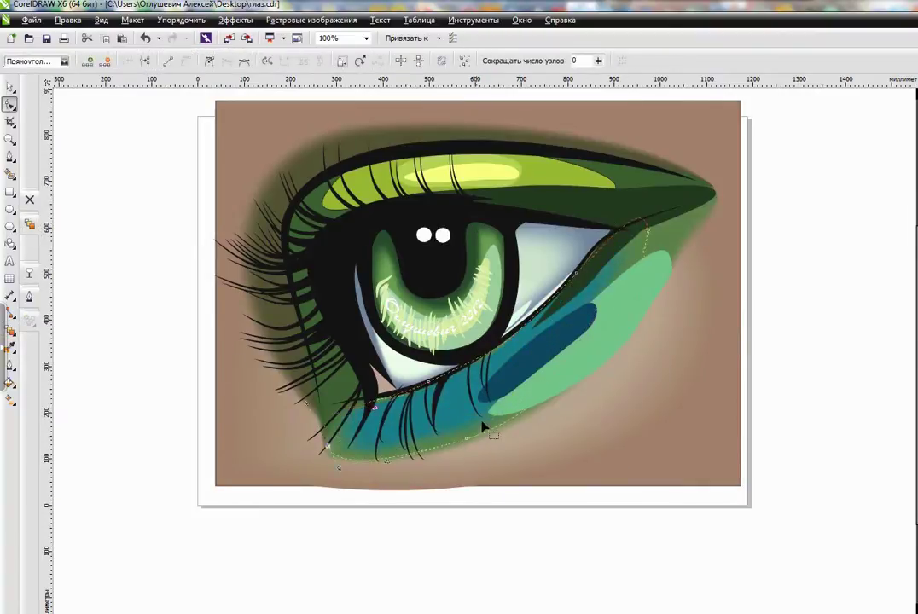
pyautogui.click(10, 87)
# - Make a reduced inner copy of the yellow-green upper-lid shape, about 265 mm wide and 76 mm high
pyautogui.click(532, 378)
pyautogui.click(478, 179)
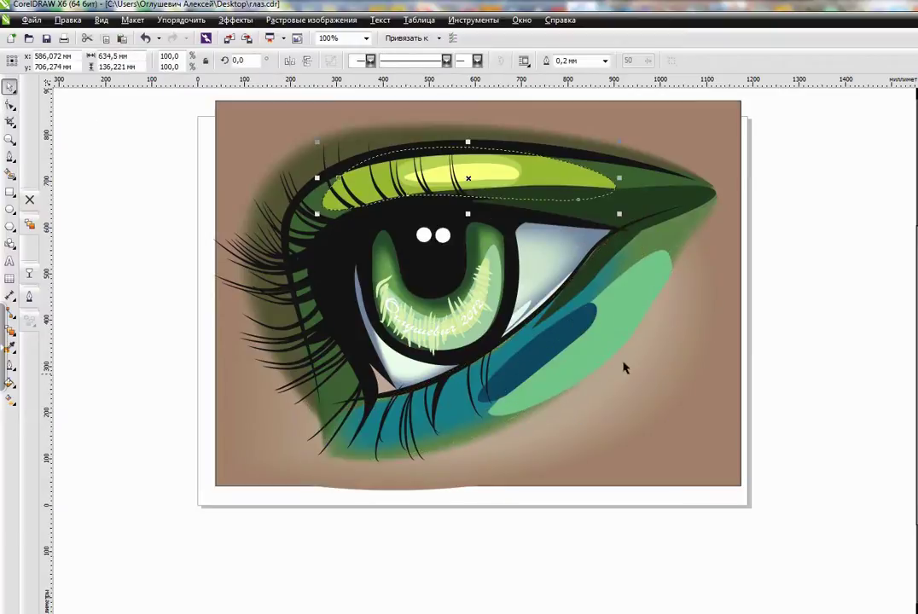
pyautogui.press('Escape')
pyautogui.click(471, 185)
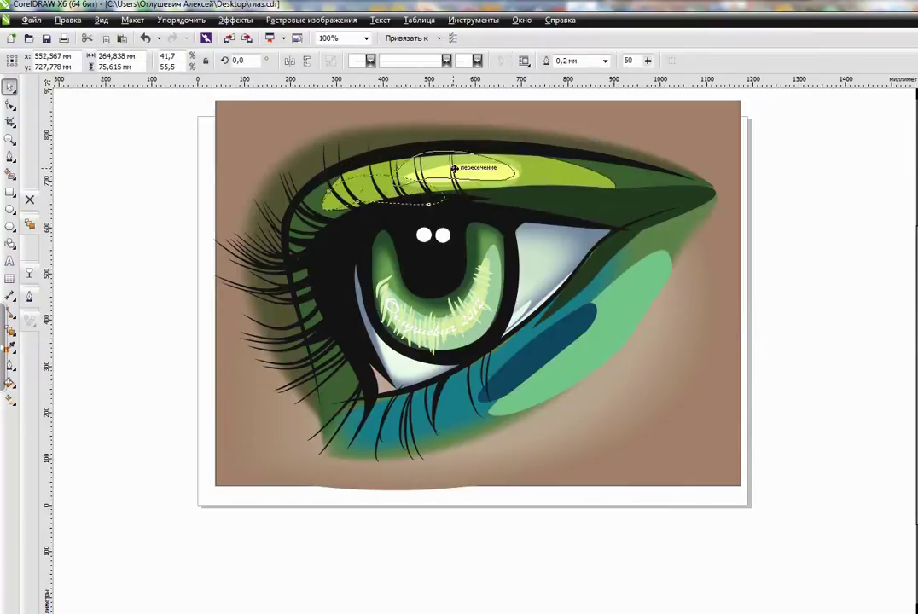
# - Apply 100% uniform transparency to the outer yellow-green upper-lid shape and blend the inner copy into it
pyautogui.click(29, 273)
pyautogui.click(64, 61)
pyautogui.click(59, 88)
pyautogui.moveTo(215, 62); pyautogui.dragTo(232, 64)
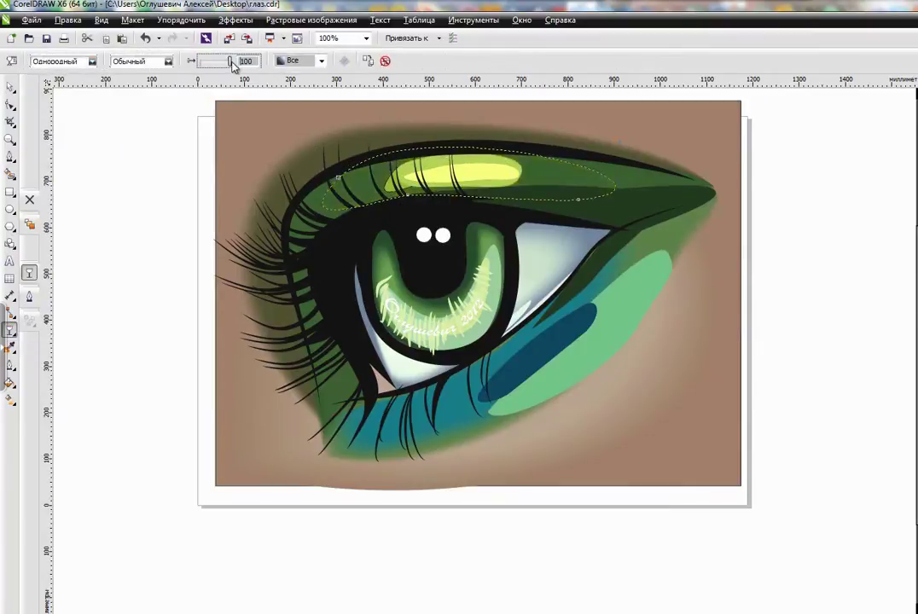
pyautogui.click(29, 223)
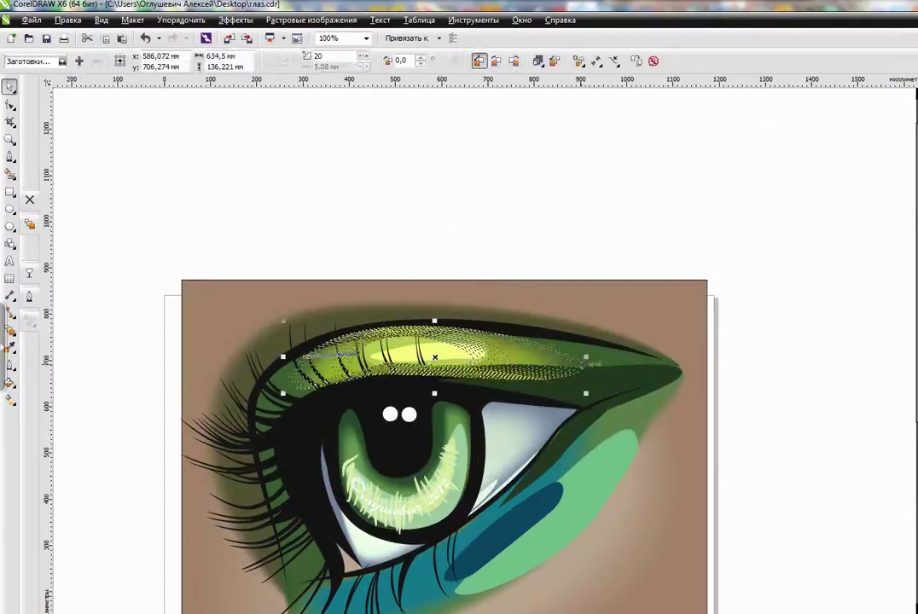
pyautogui.press('F10')
pyautogui.scroll(1, 483, 326)
pyautogui.press('space')
pyautogui.scroll(-1, 485, 357)
# - Try to soften the bright yellow upper-lid highlight using a copy scaled to 50.3%
pyautogui.click(432, 586)
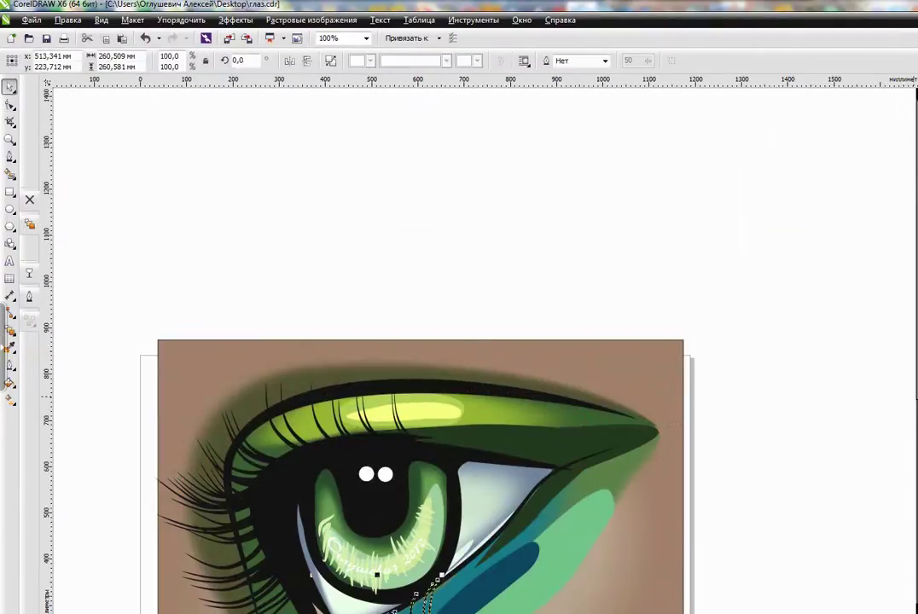
pyautogui.click(443, 412)
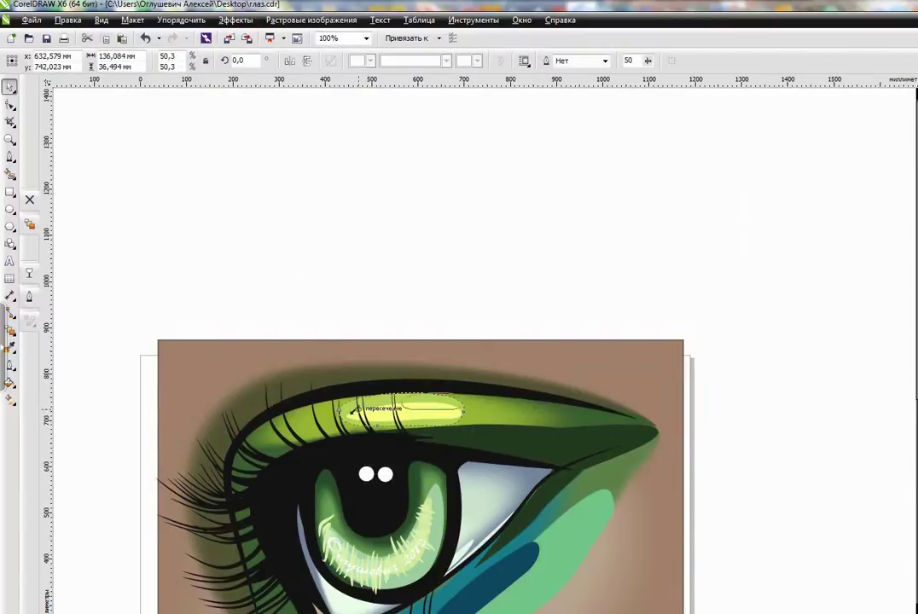
pyautogui.click(29, 273)
pyautogui.click(91, 60)
pyautogui.click(86, 83)
pyautogui.click(389, 409)
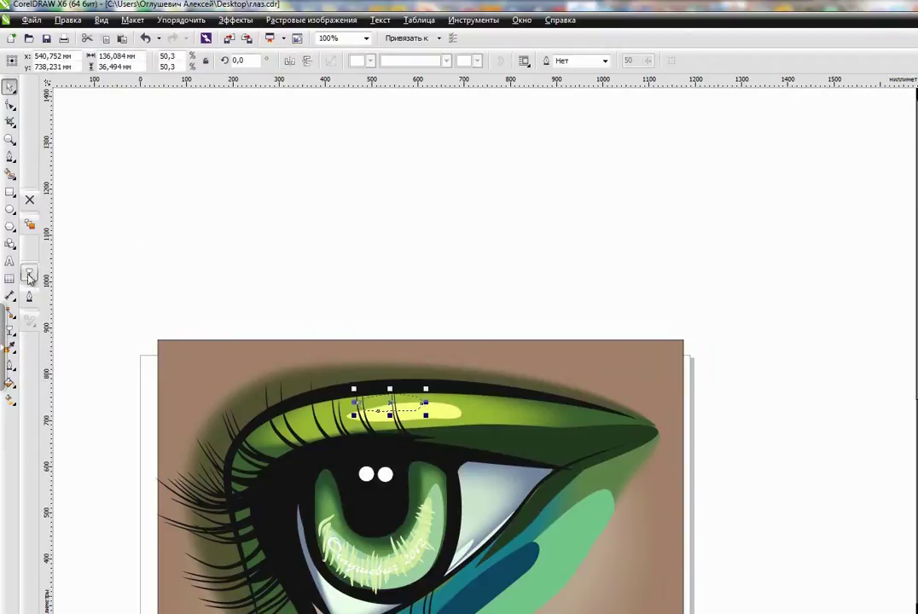
pyautogui.click(29, 224)
pyautogui.hotkey('ctrl', 'z')
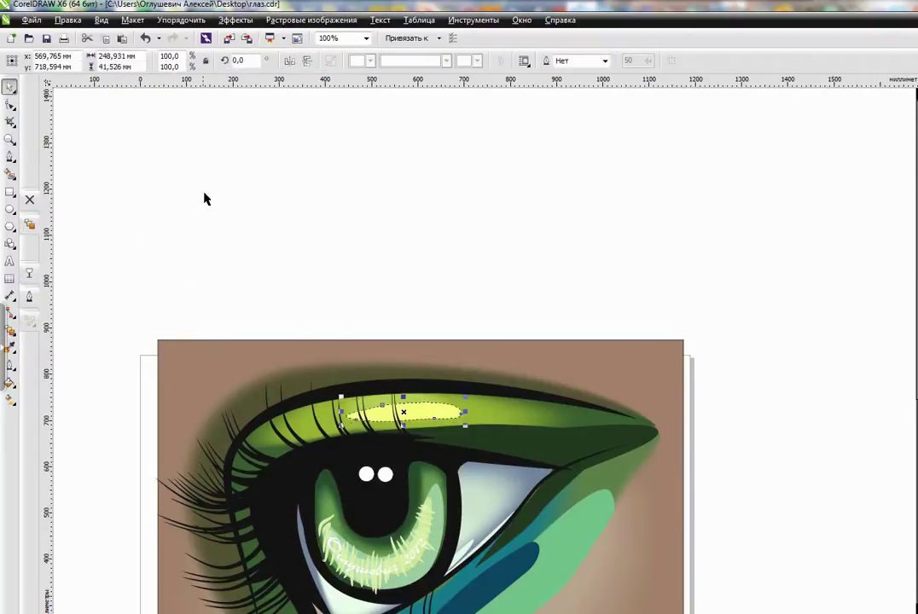
pyautogui.click(122, 39)
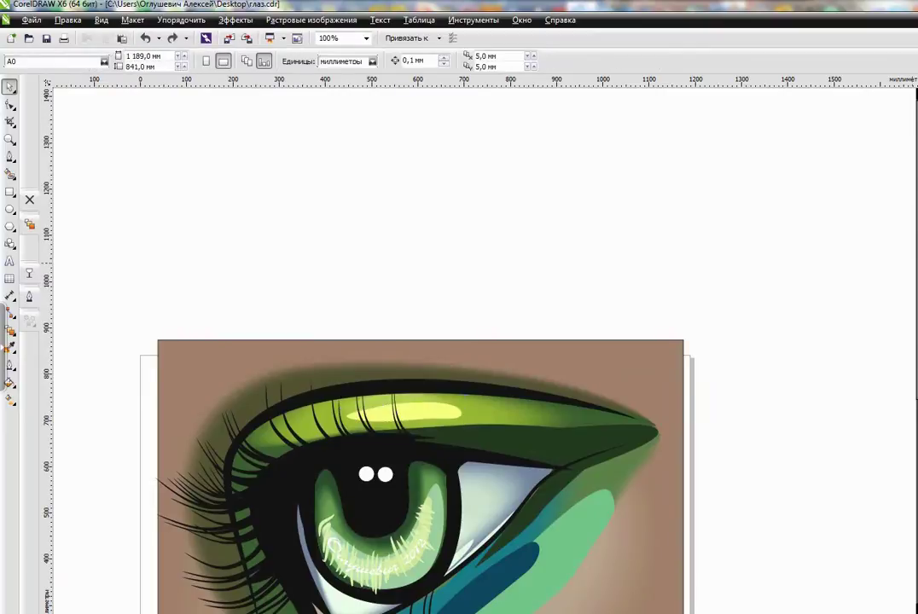
# - Shrink a copy inside the bright yellow highlight, make the outer shape uniformly transparent and blend the two
pyautogui.moveTo(341, 396); pyautogui.dragTo(401, 411)
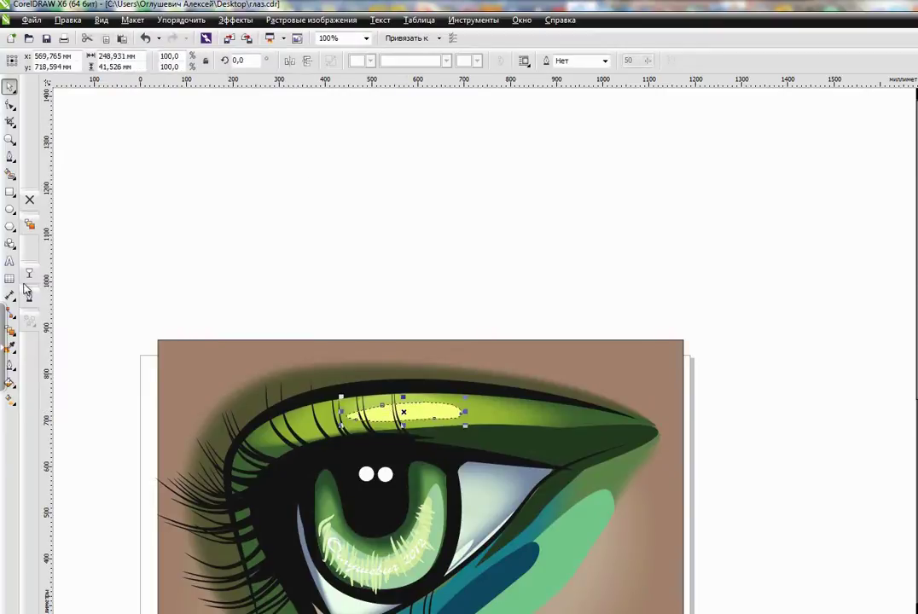
pyautogui.click(29, 273)
pyautogui.click(92, 62)
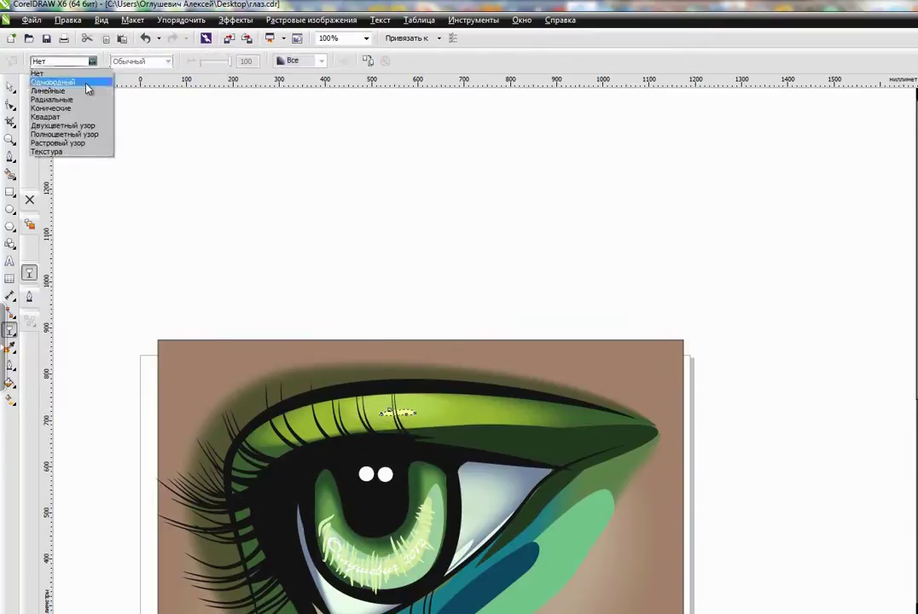
pyautogui.click(51, 116)
pyautogui.hotkey('ctrl', 'z')
# - Move the outer nodes of the bright yellow highlight blend to spread the glow along the upper lid
pyautogui.press('F10')
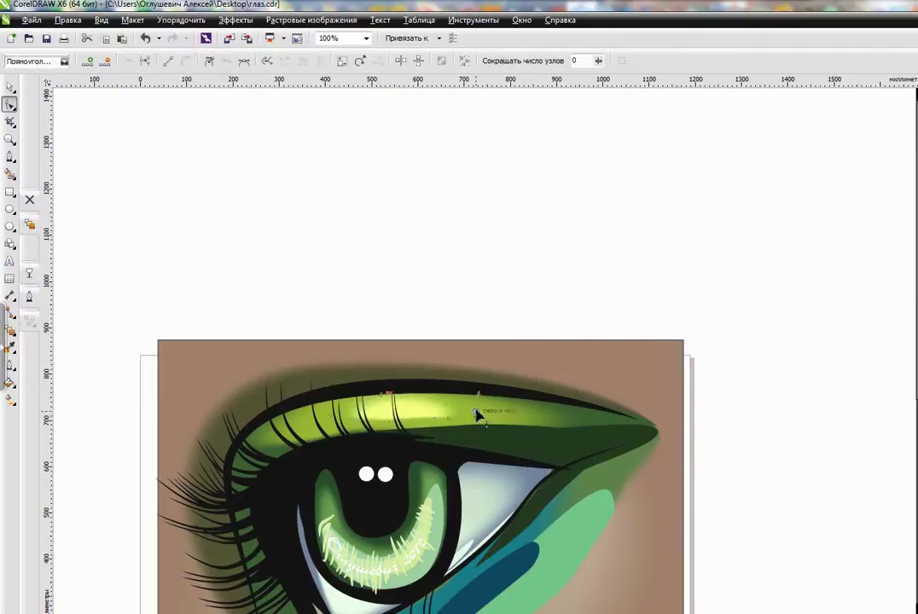
pyautogui.scroll(-3, 479, 416)
pyautogui.scroll(3, 418, 249)
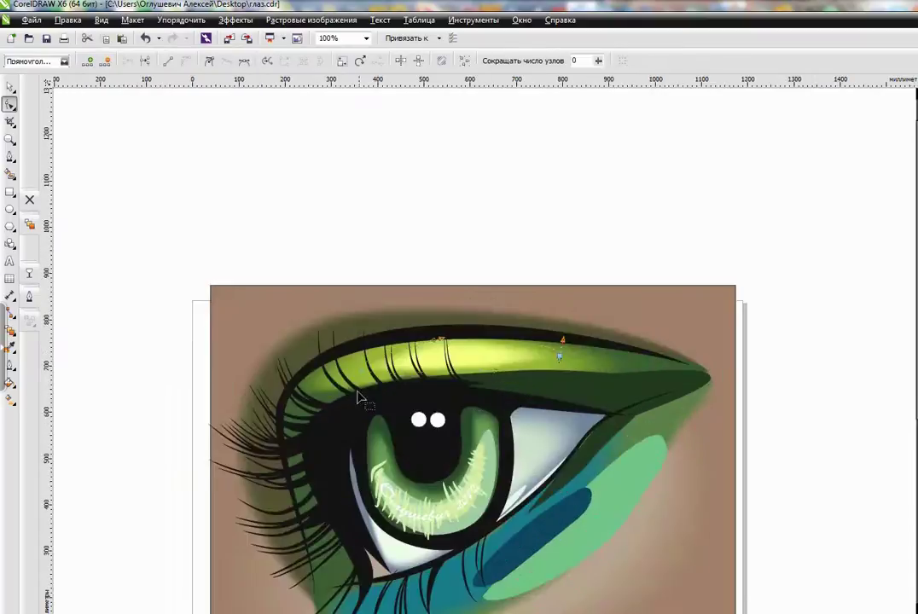
pyautogui.press('space')
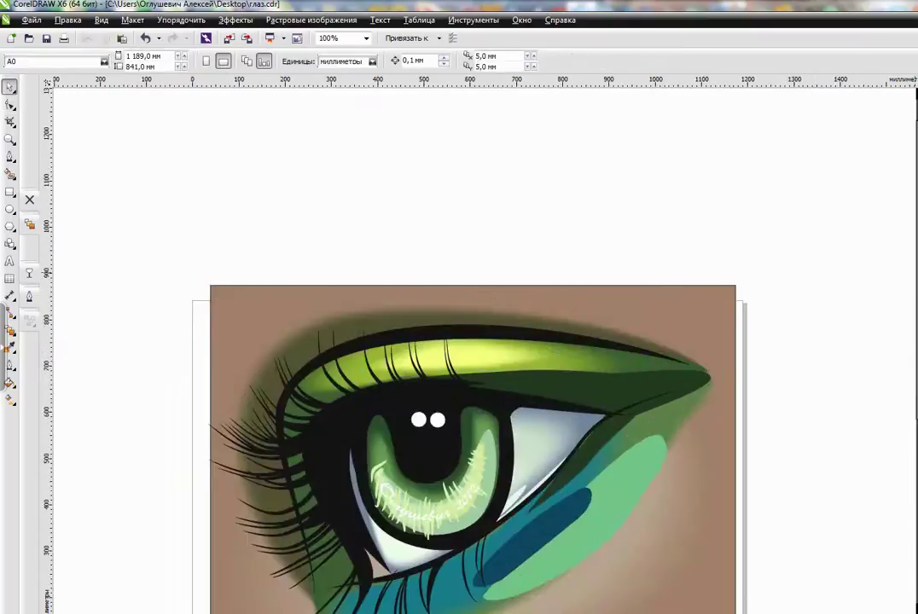
# - Reshape the nodes of an inner copy of the dark green shadow shape beside the eye's pointed corner
pyautogui.click(665, 368)
pyautogui.press('F10')
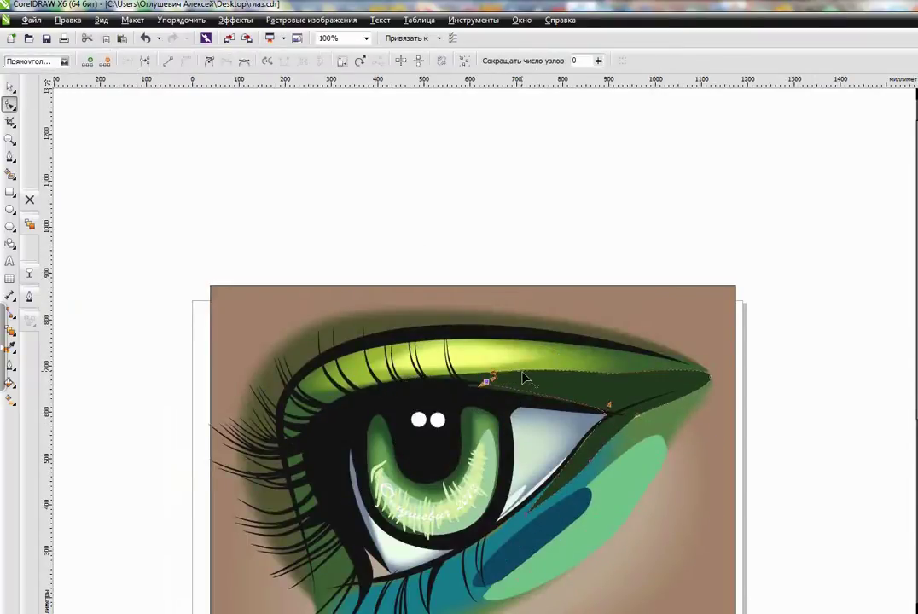
pyautogui.scroll(1, 485, 369)
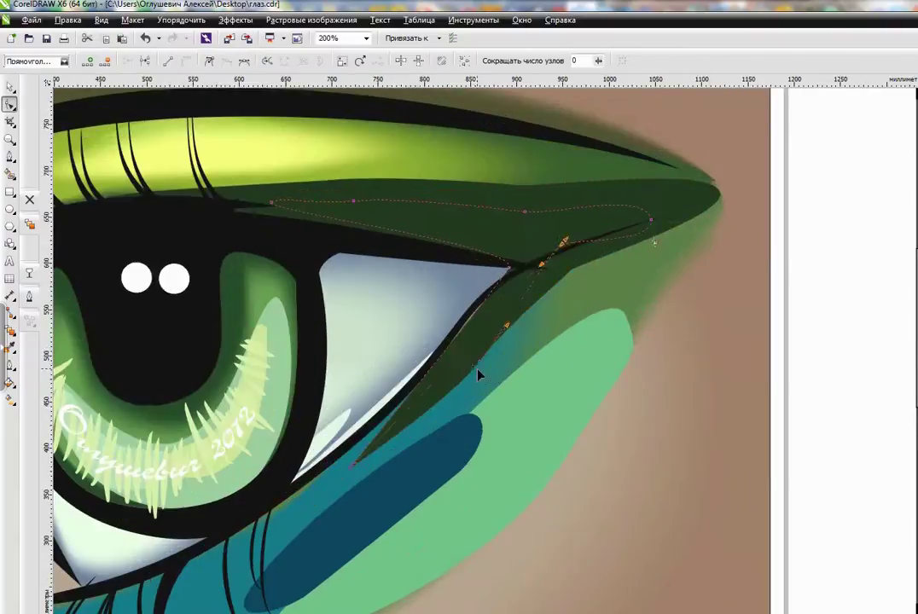
pyautogui.moveTo(650, 220); pyautogui.dragTo(611, 215)
# - Blend the inner dark green shadow copy into its transparent outer shape
pyautogui.click(29, 225)
pyautogui.click(61, 60)
pyautogui.click(68, 72)
pyautogui.click(60, 59)
pyautogui.click(68, 71)
pyautogui.click(650, 226)
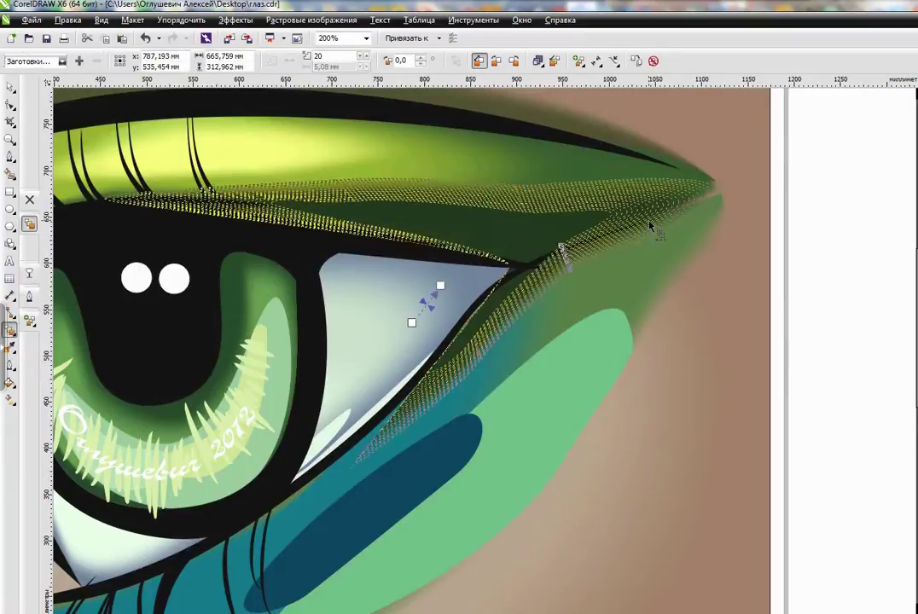
# - Adjust the inner and outer outline nodes of the dark green shadow blend around the eye's pointed corner
pyautogui.click(18, 99)
pyautogui.scroll(-4, 494, 389)
pyautogui.scroll(3, 518, 358)
pyautogui.moveTo(427, 350); pyautogui.dragTo(458, 367)
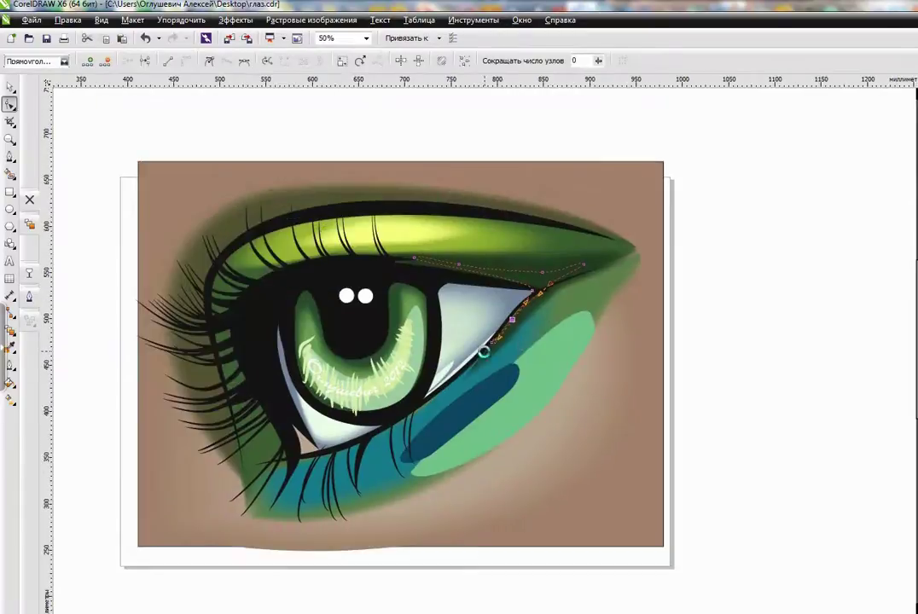
pyautogui.scroll(2, 461, 349)
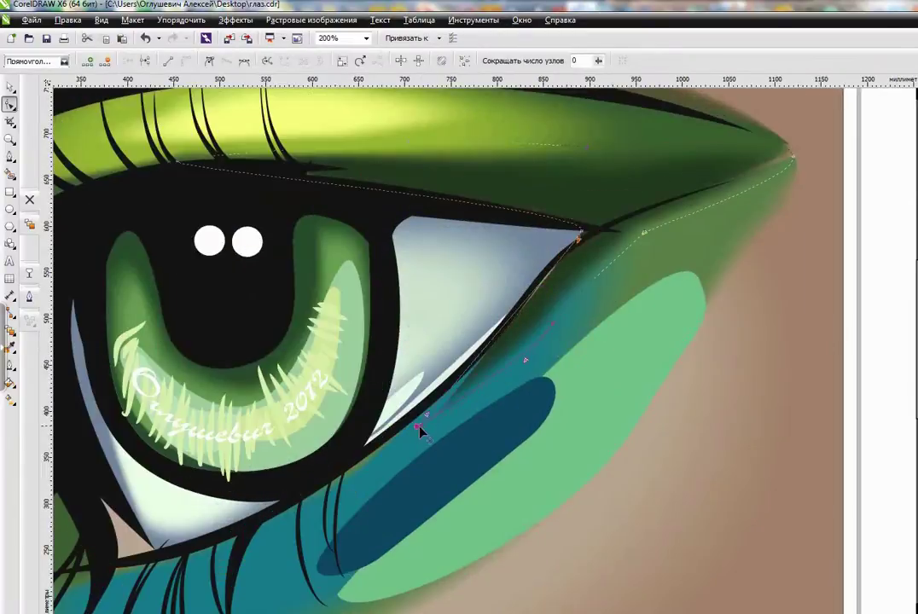
pyautogui.click(588, 300)
pyautogui.scroll(-3, 793, 162)
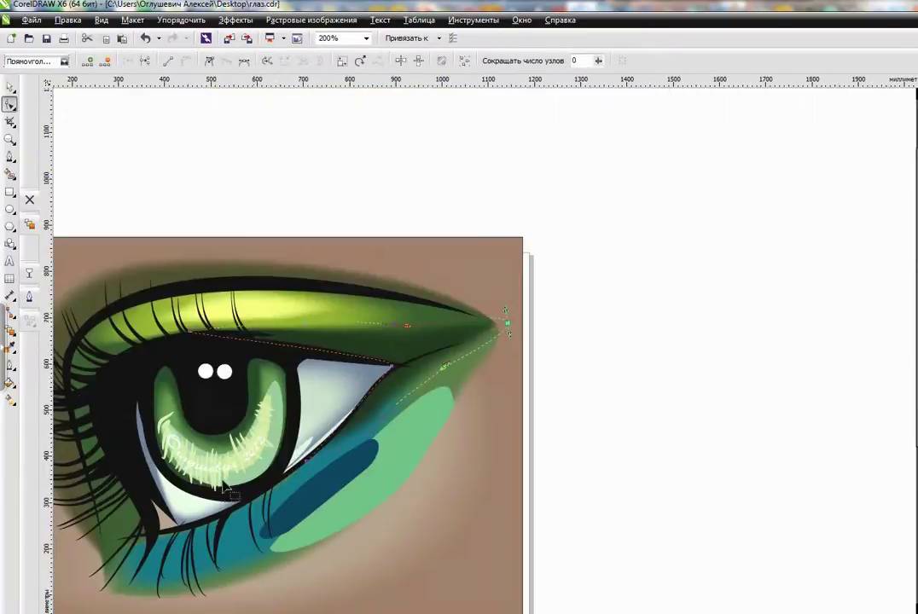
pyautogui.press('space')
# - Make a reduced copy of the light green lower-lid shape in the middle of the original
pyautogui.scroll(2, 483, 446)
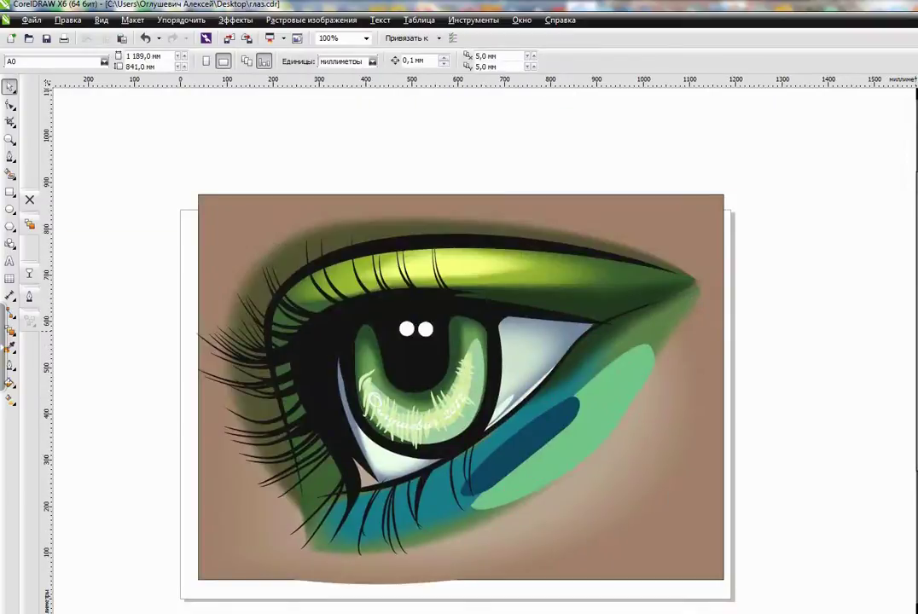
pyautogui.click(415, 520)
pyautogui.click(597, 401)
pyautogui.click(192, 137)
pyautogui.click(556, 507)
pyautogui.moveTo(598, 403); pyautogui.dragTo(541, 464)
# - Apply 100% uniform transparency to the outer light green lower-lid shape and blend the reduced copy into it
pyautogui.click(25, 274)
pyautogui.click(92, 60)
pyautogui.click(55, 75)
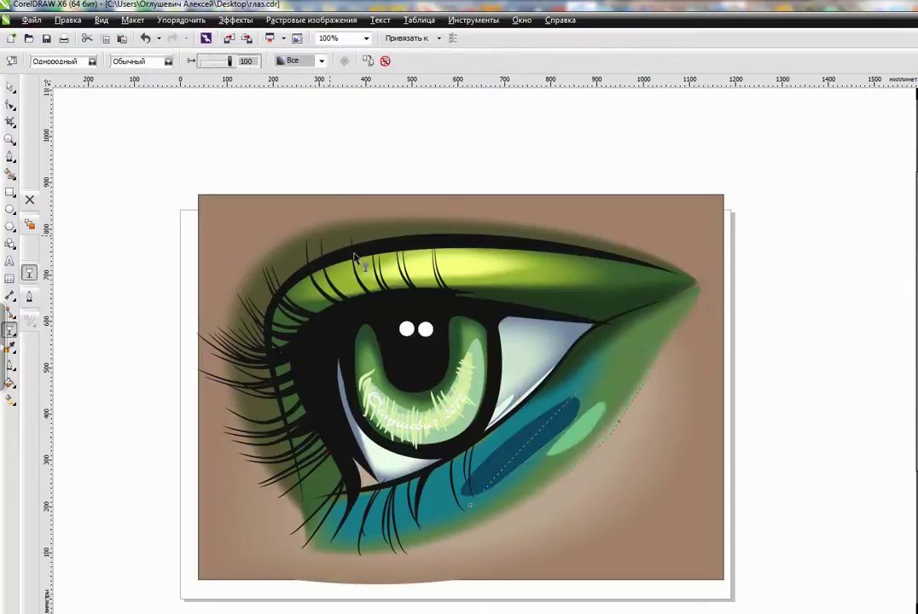
pyautogui.moveTo(589, 430); pyautogui.dragTo(565, 424)
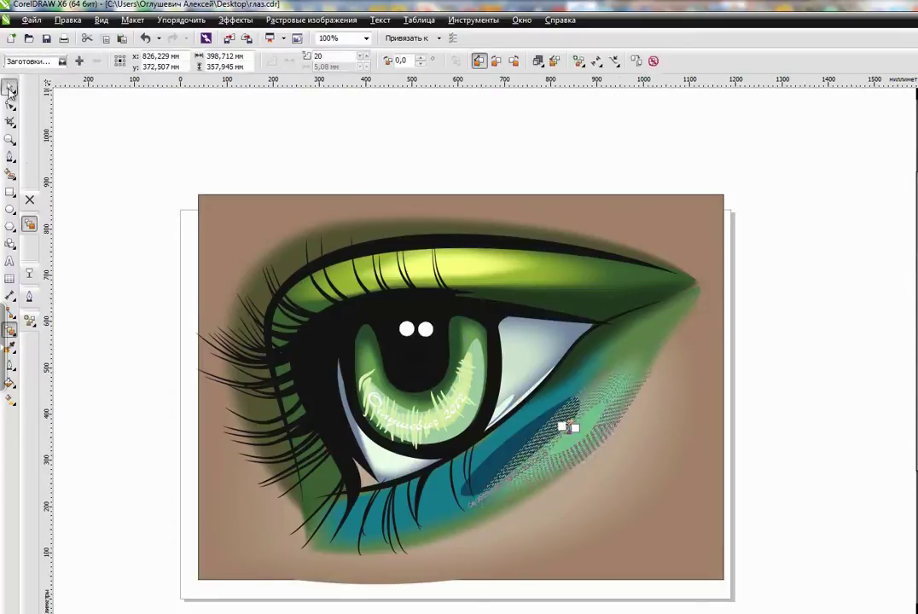
# - Place the light green blend behind the dark blue shape and extend its outer nodes along the lower lid's edge
pyautogui.scroll(-2, 360, 259)
pyautogui.scroll(2, 452, 317)
pyautogui.hotkey('ctrl', 'z')
pyautogui.press('F10')
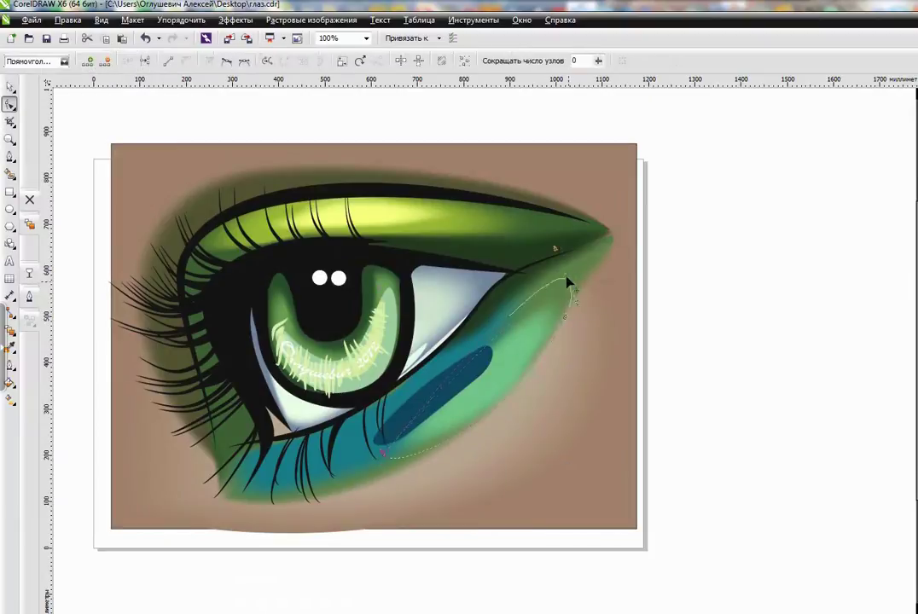
pyautogui.moveTo(363, 471); pyautogui.dragTo(366, 468)
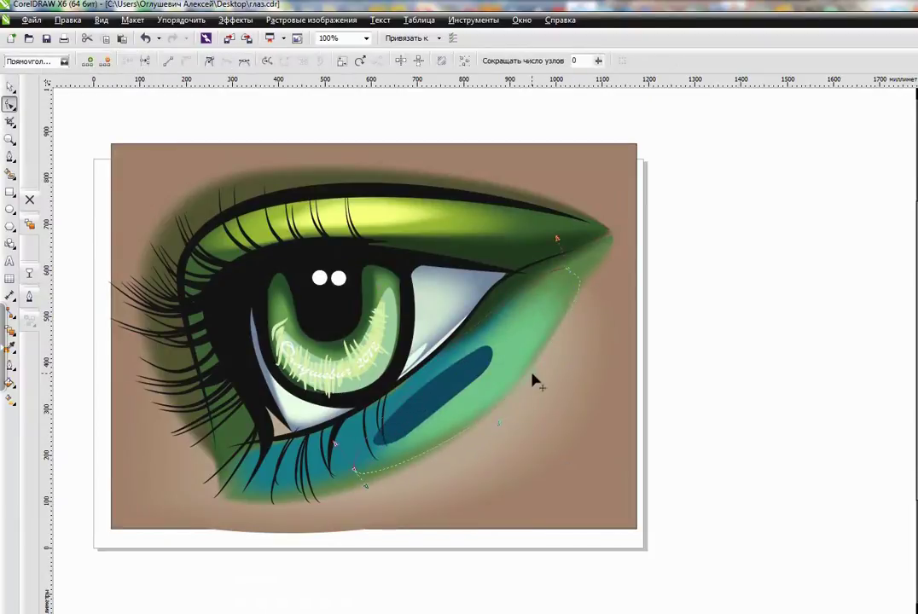
pyautogui.scroll(-2, 523, 418)
pyautogui.scroll(2, 510, 425)
pyautogui.press('space')
# - Reshape the nodes of an inner copy of the pale green iris highlight so it fits inside the original
pyautogui.click(398, 401)
pyautogui.click(401, 324)
pyautogui.scroll(2, 430, 327)
pyautogui.scroll(-1, 502, 446)
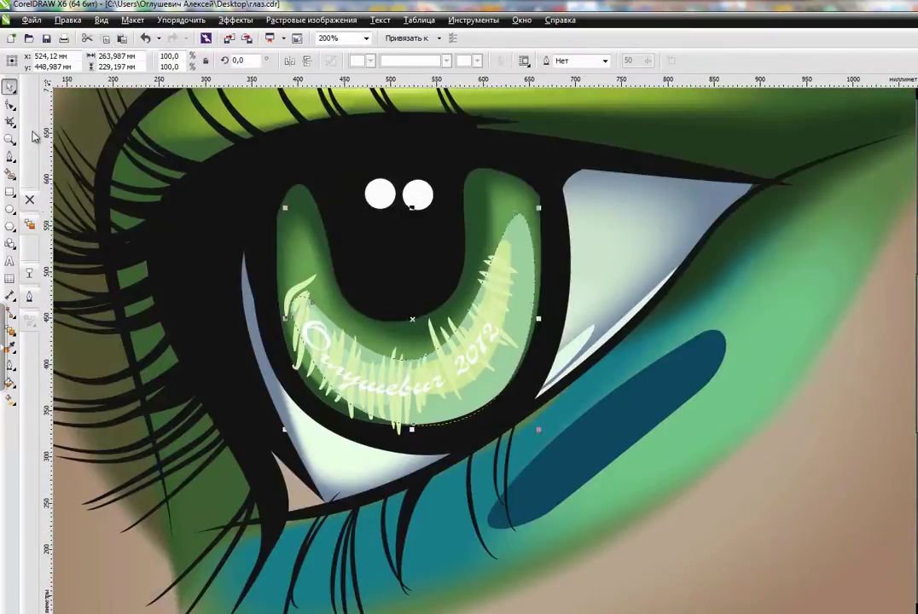
pyautogui.press('F10')
pyautogui.moveTo(320, 331); pyautogui.dragTo(355, 404)
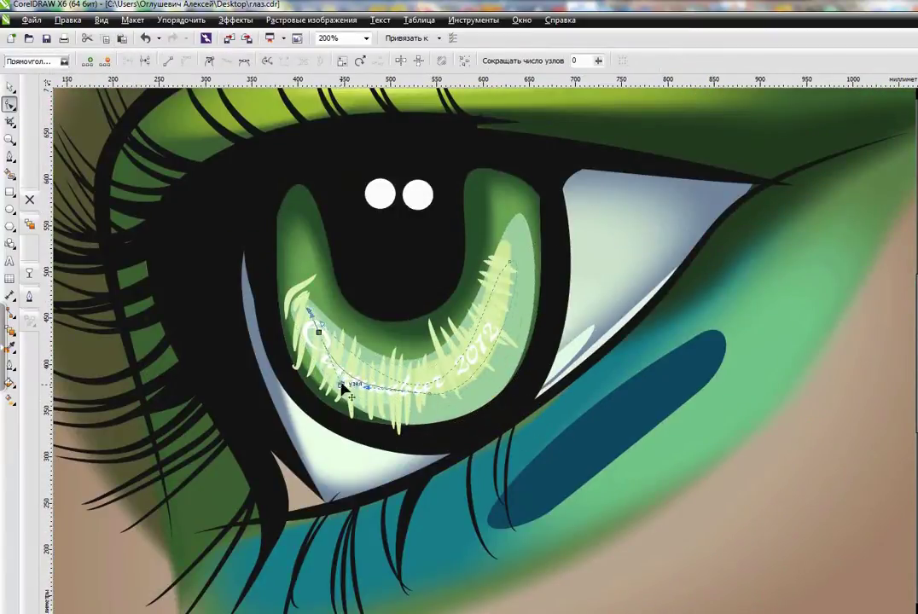
# - Apply 100% uniform transparency to the outer pale green iris highlight and blend the inner copy into it
pyautogui.click(29, 273)
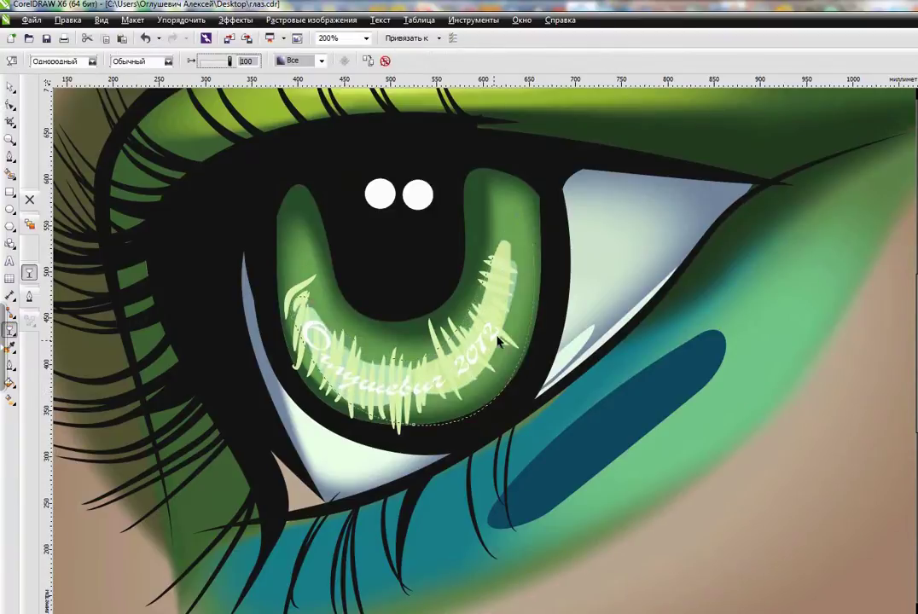
pyautogui.click(434, 241)
pyautogui.click(333, 337)
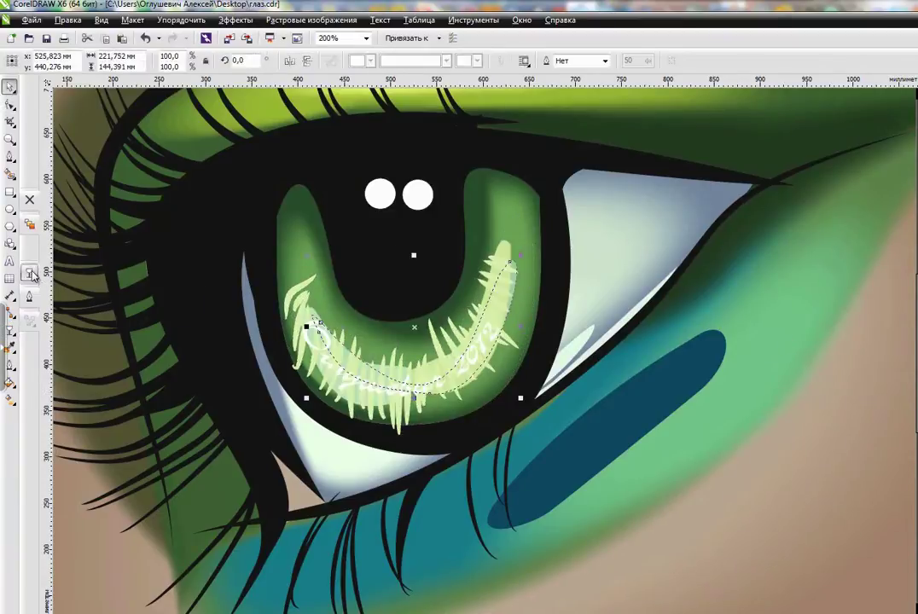
pyautogui.click(92, 62)
pyautogui.click(89, 82)
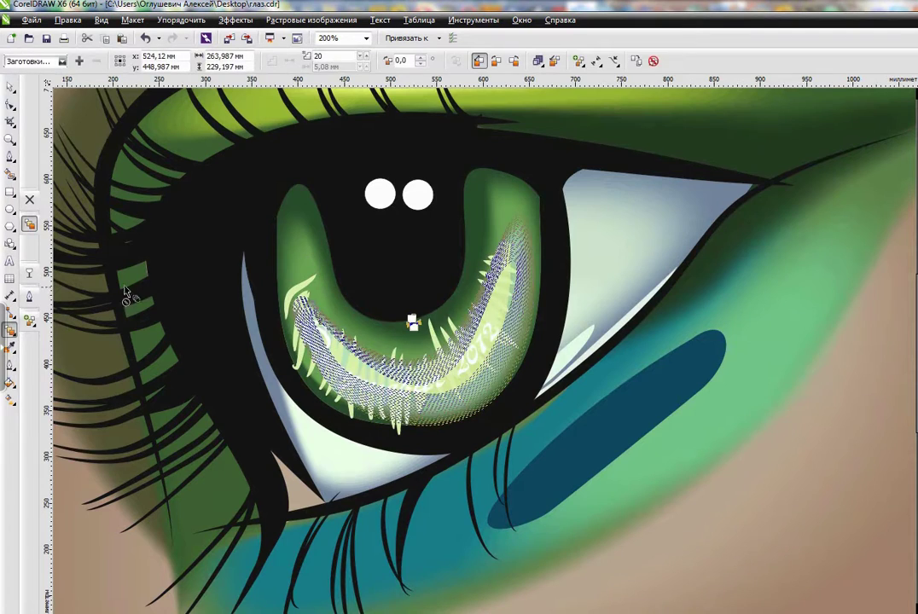
pyautogui.press('space')
pyautogui.press('Escape')
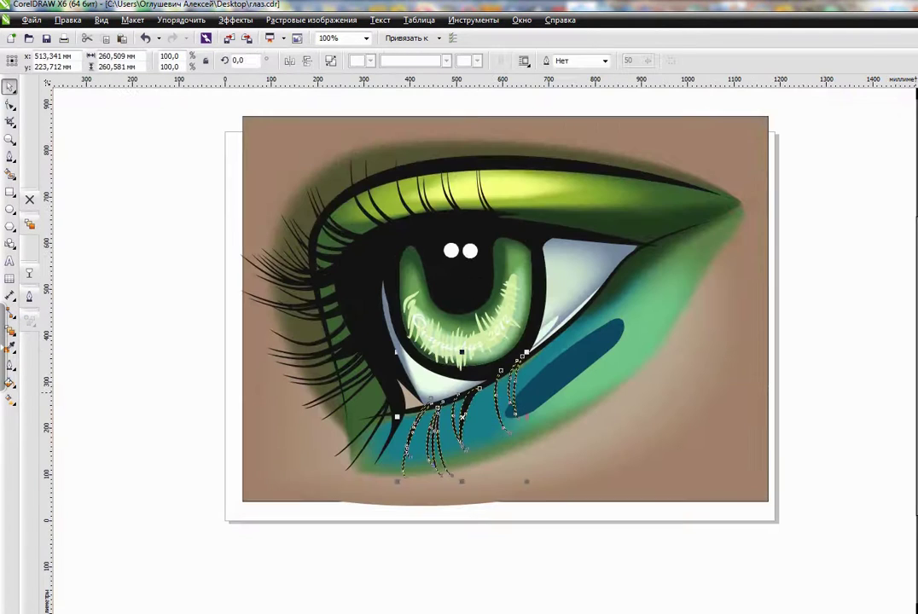
# - Make a reduced copy of the small pale highlight in the eye white's lower corner and blend it into its transparent original
pyautogui.click(537, 340)
pyautogui.scroll(4, 589, 362)
pyautogui.moveTo(465, 209)
pyautogui.mouseDown()
pyautogui.moveTo(358, 311)
pyautogui.moveTo(384, 307)
pyautogui.moveTo(462, 207)
pyautogui.mouseUp()
pyautogui.press('space')
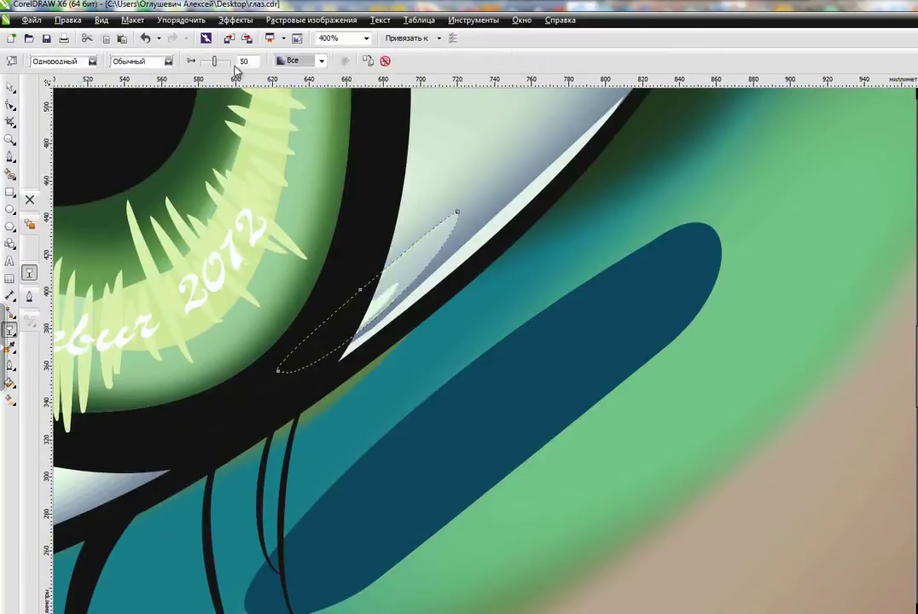
pyautogui.press('space')
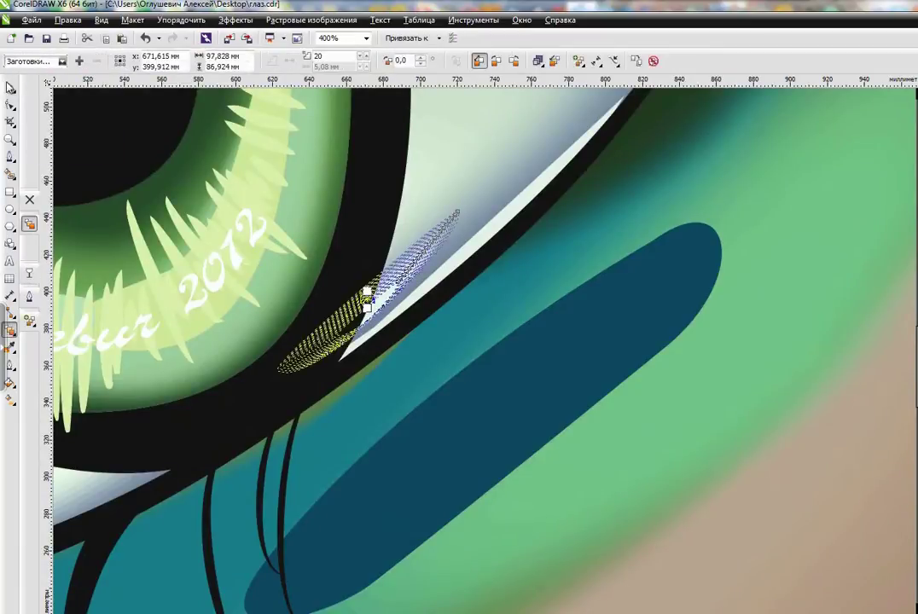
# - Reshape the outer nodes of the small corner highlight blend so it spreads along the lower lid line
pyautogui.press('F10')
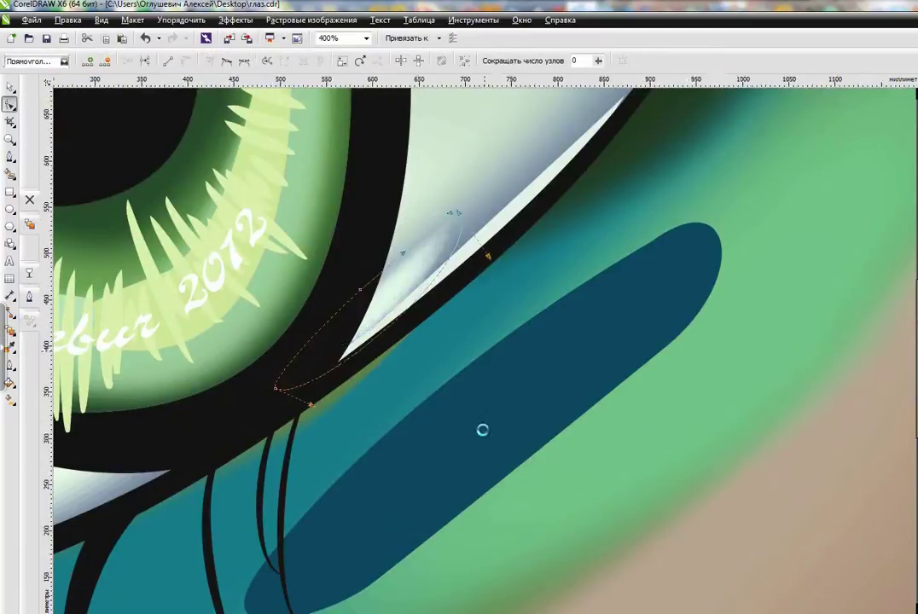
pyautogui.scroll(-4, 463, 303)
pyautogui.press('space')
pyautogui.click(465, 357)
pyautogui.press('Escape')
# - Make a 60.9% reduced copy of the thin white strip along the lower lid and adjust the copy's nodes
pyautogui.click(529, 343)
pyautogui.click(452, 329)
pyautogui.scroll(4, 452, 331)
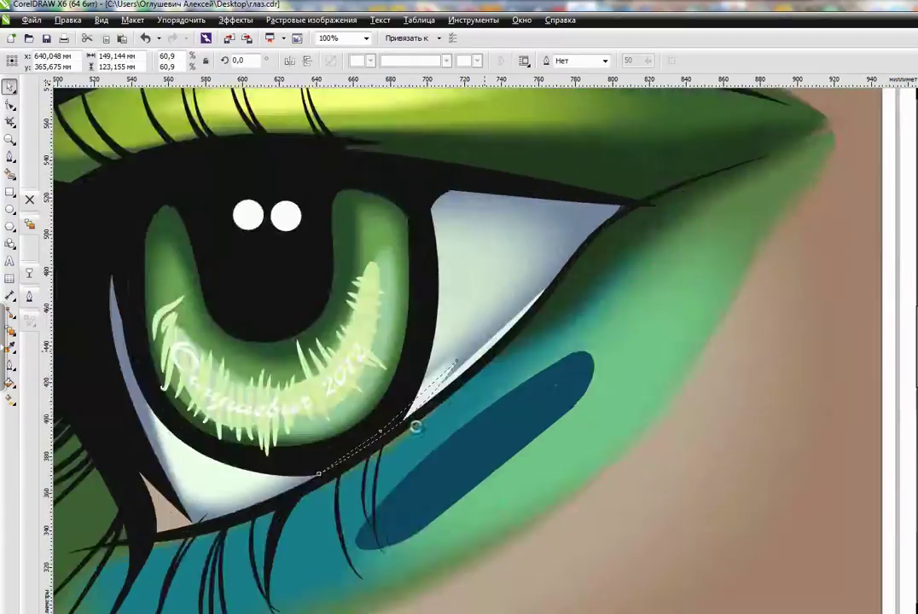
pyautogui.click(389, 434)
pyautogui.press('F10')
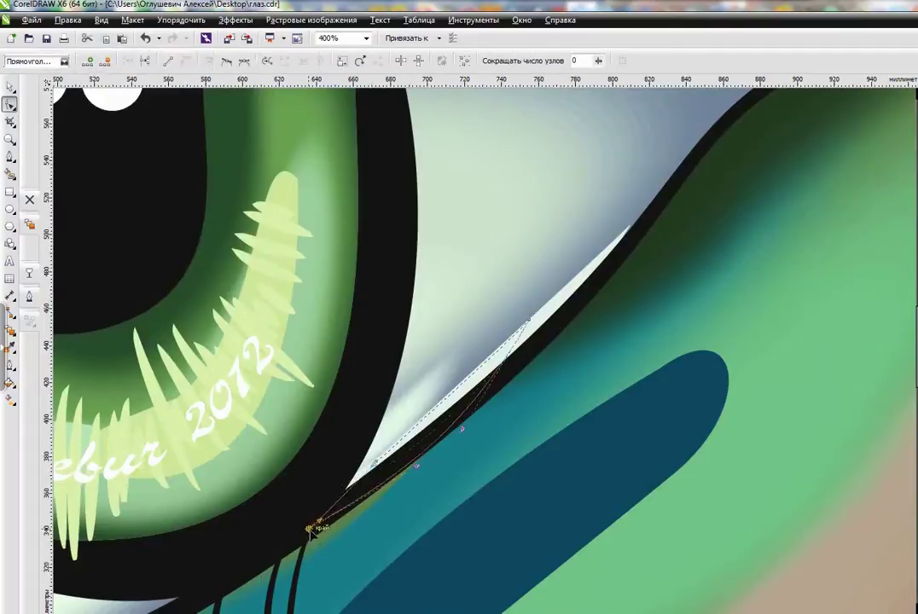
# - Apply uniform transparency to the outer white lower-lid strip and blend the reduced copy into it, leaving the black outline untransparent
pyautogui.click(29, 272)
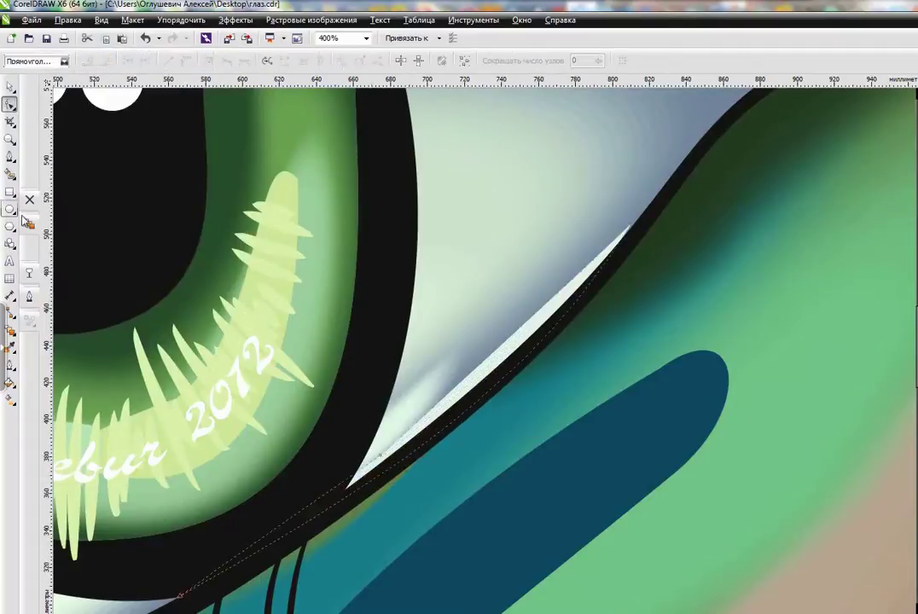
pyautogui.click(64, 60)
pyautogui.click(52, 86)
pyautogui.click(452, 402)
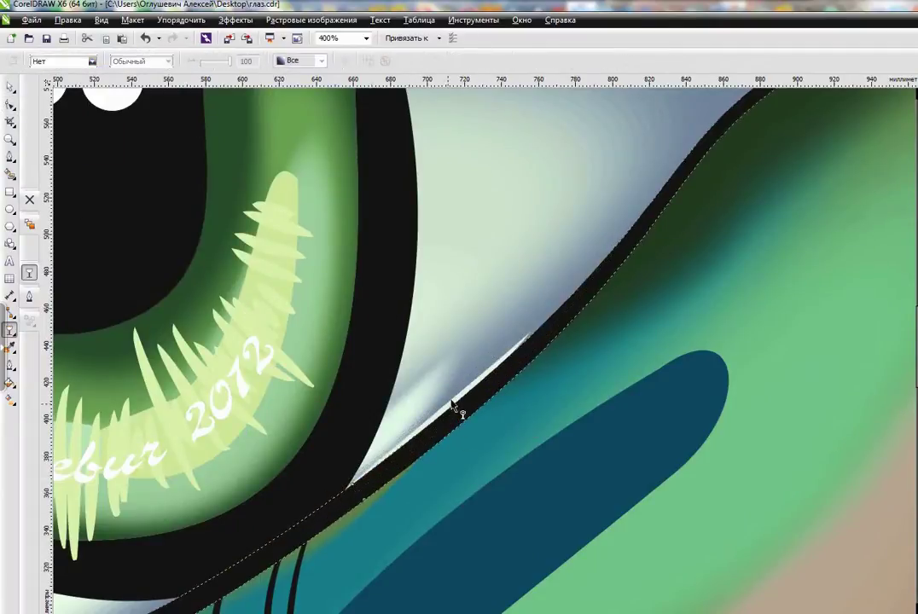
pyautogui.click(63, 60)
pyautogui.click(85, 82)
pyautogui.press('space')
pyautogui.press('F3')
pyautogui.press('F3')
pyautogui.press('F3')
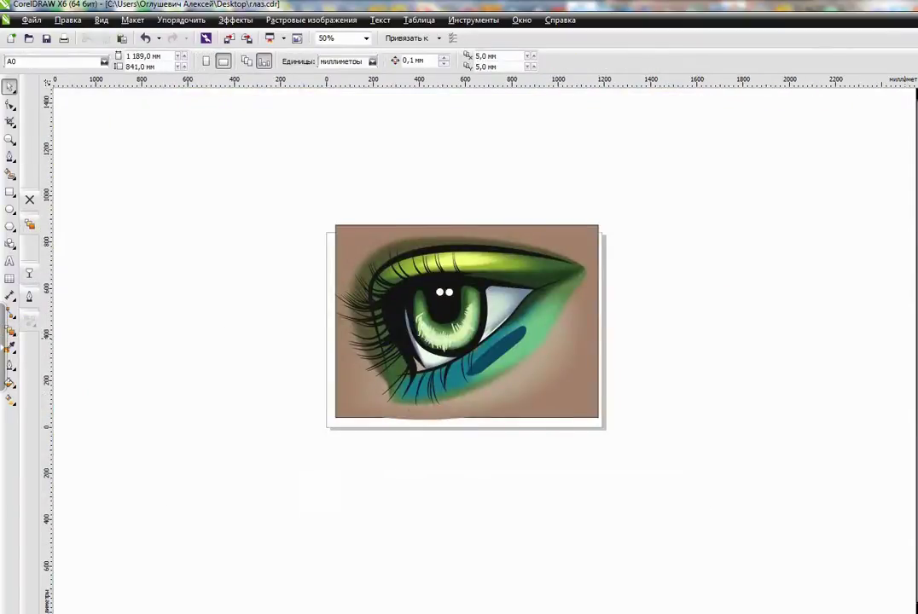
# - Make a 56.4% reduced copy of the yellow-green crescent behind the iris rays and adjust its nodes to fit inside the original
pyautogui.press('Tab')
pyautogui.scroll(2, 497, 400)
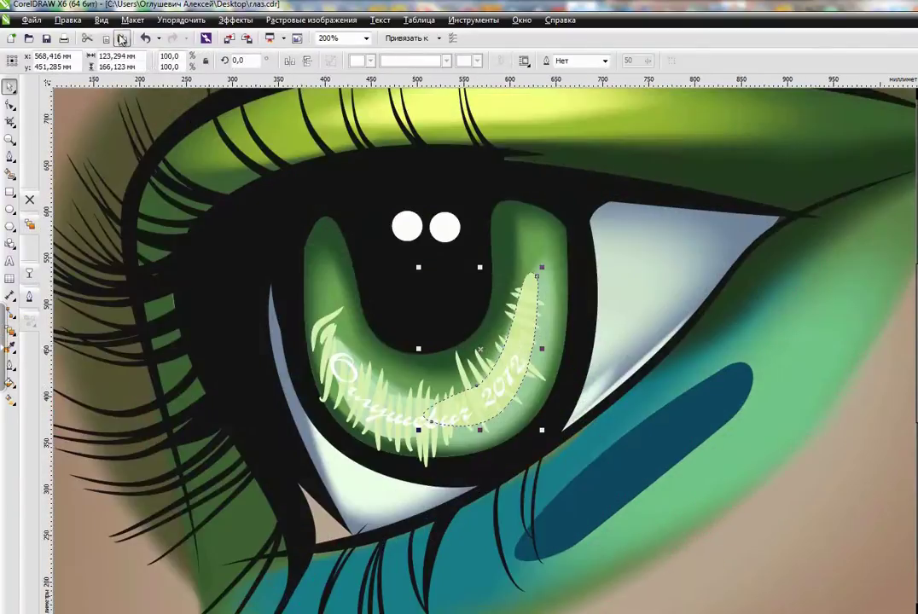
pyautogui.press('Tab')
pyautogui.press('Tab')
pyautogui.press('F10')
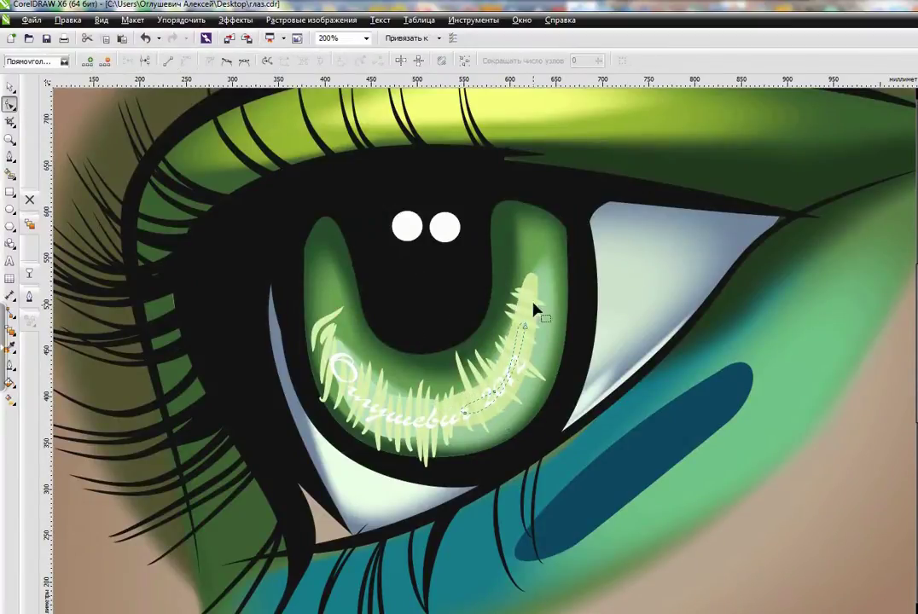
pyautogui.press('space')
pyautogui.scroll(2, 484, 352)
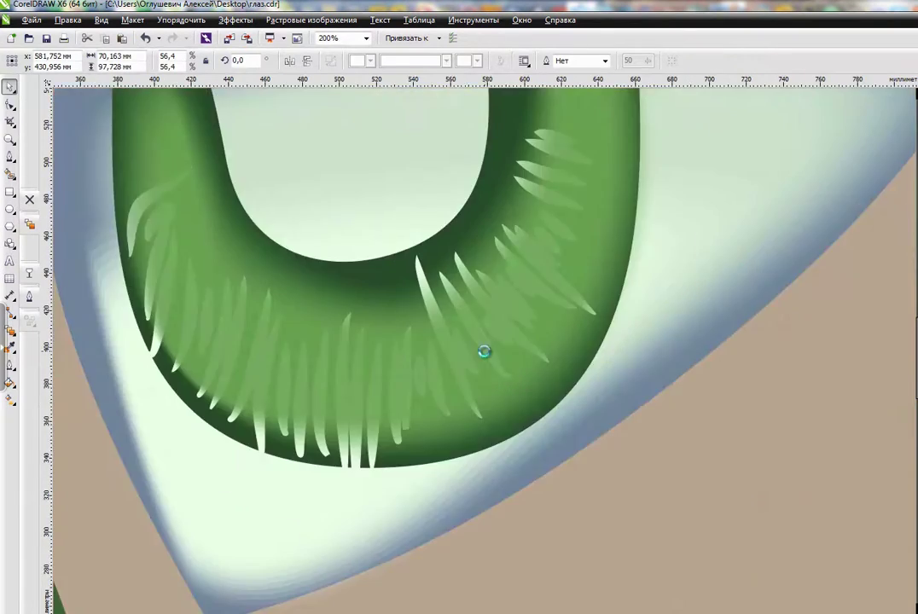
# - Apply uniform transparency to the outer yellow-green iris crescent and blend the reduced copy into it
pyautogui.click(484, 352)
pyautogui.click(29, 272)
pyautogui.click(89, 61)
pyautogui.click(81, 86)
pyautogui.click(440, 389)
pyautogui.click(69, 63)
pyautogui.click(69, 82)
pyautogui.click(29, 223)
pyautogui.press('space')
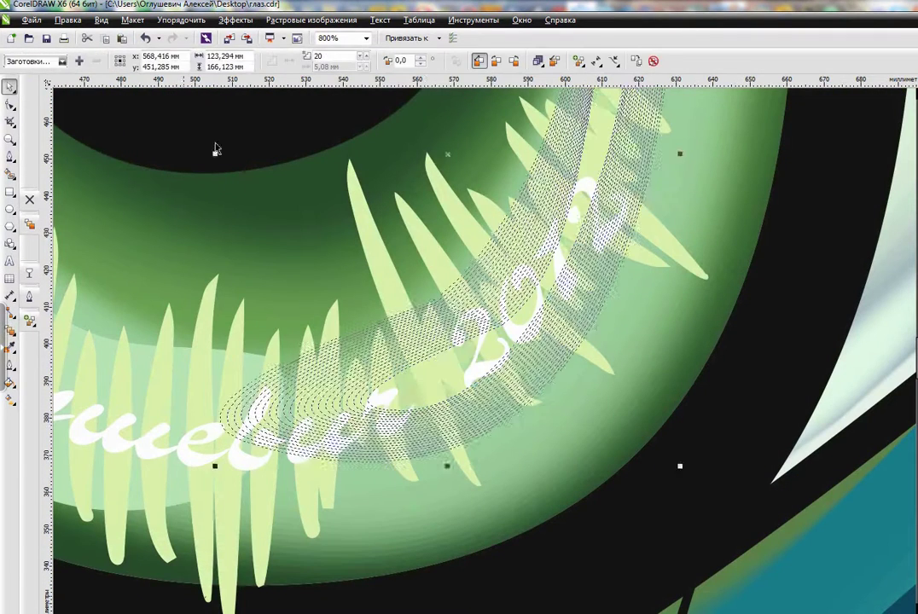
pyautogui.scroll(-4, 425, 430)
# - Reshape the nodes of an inner copy of the short light green iris crescent beneath the lettering so it fits inside the original
pyautogui.click(411, 383)
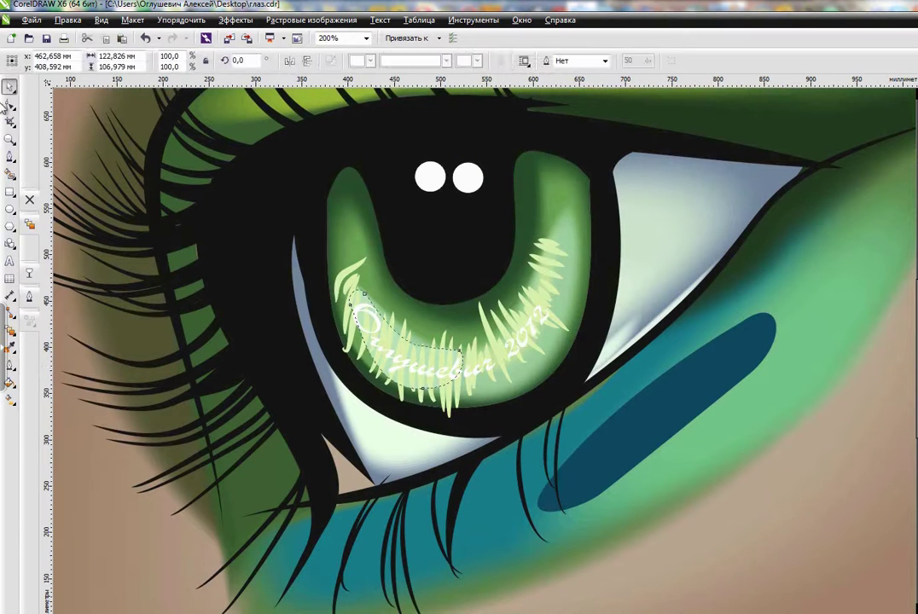
pyautogui.press('F10')
pyautogui.scroll(3, 445, 385)
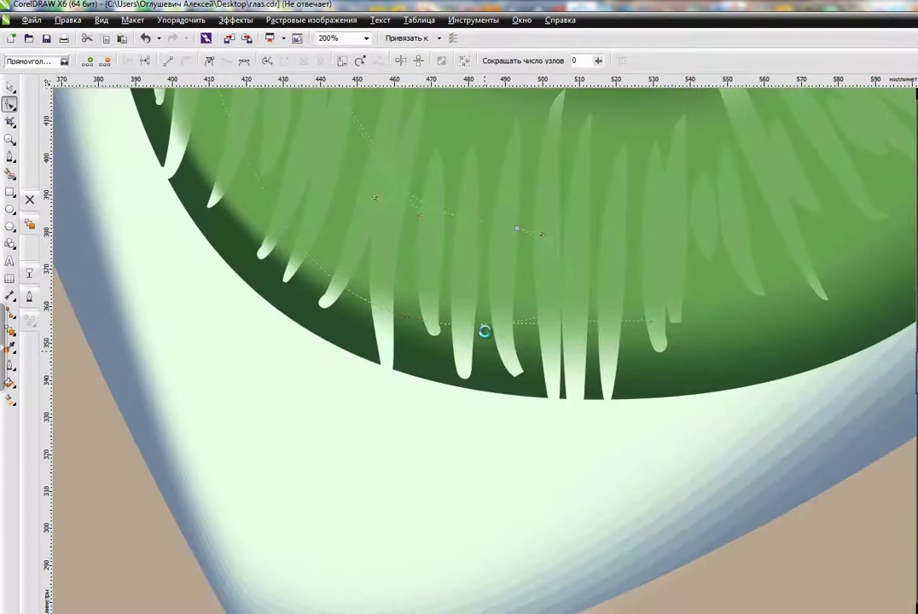
pyautogui.scroll(-2, 495, 348)
pyautogui.moveTo(373, 202); pyautogui.dragTo(394, 299)
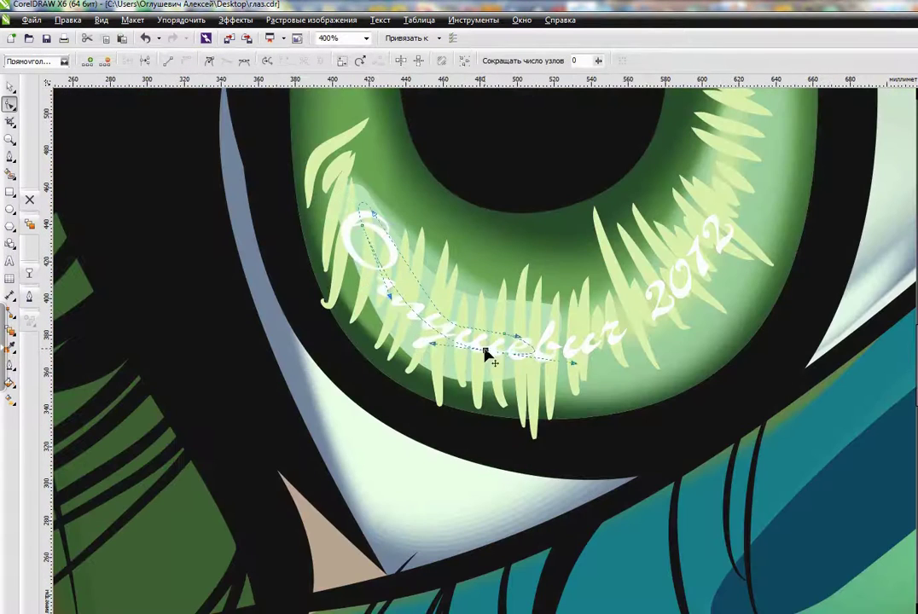
pyautogui.moveTo(482, 350); pyautogui.dragTo(403, 388)
# - Apply 100% uniform transparency to the outer short light green iris crescent and blend the inner copy into it
pyautogui.click(30, 274)
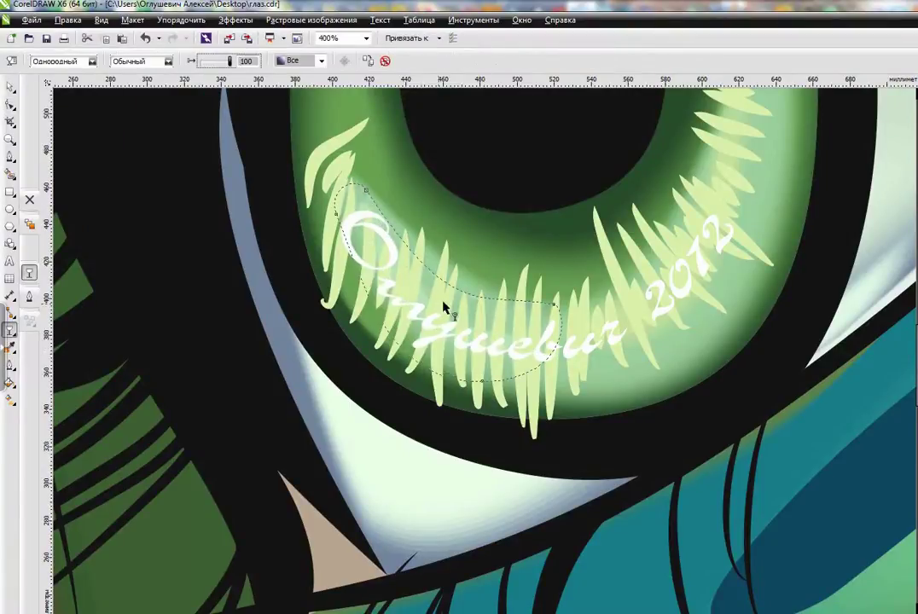
pyautogui.press('space')
pyautogui.press('Escape')
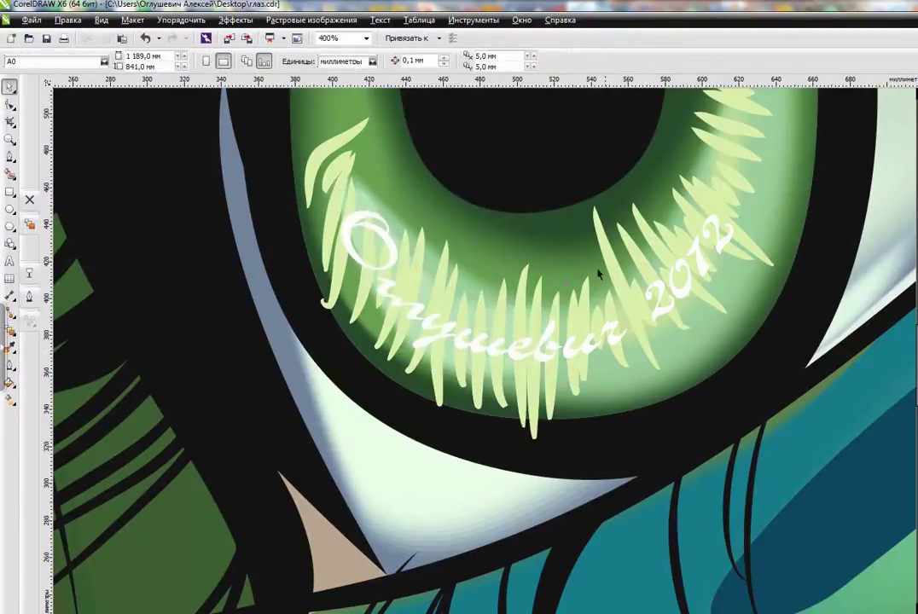
# - Make an 18.1% reduced copy of the dark blue lower-lid shape and place it near the original's middle
pyautogui.scroll(-2, 624, 415)
pyautogui.click(627, 409)
pyautogui.moveTo(627, 409); pyautogui.dragTo(614, 426)
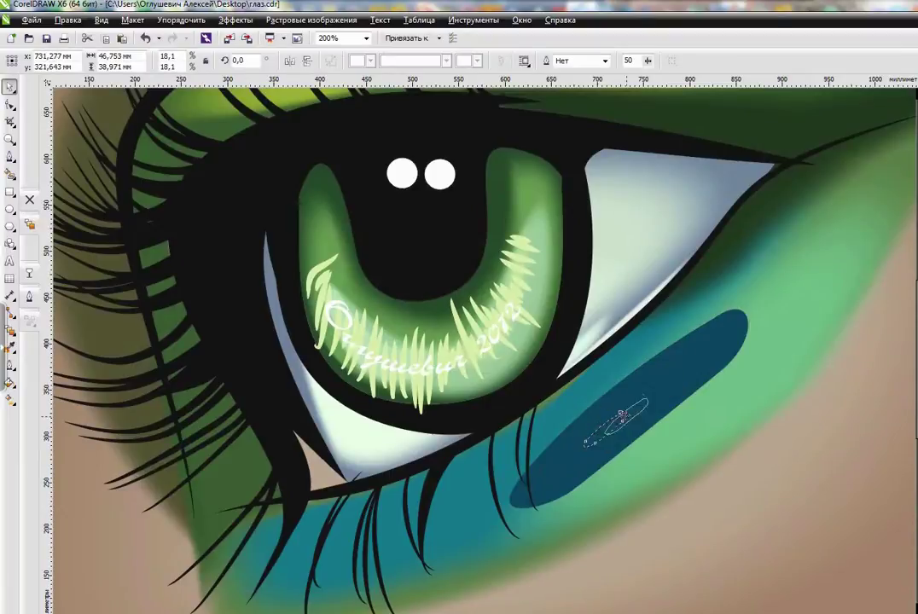
# - Make the outer dark blue shape fully transparent, give the small copy 50% uniform transparency and blend the two
pyautogui.click(30, 275)
pyautogui.click(211, 63)
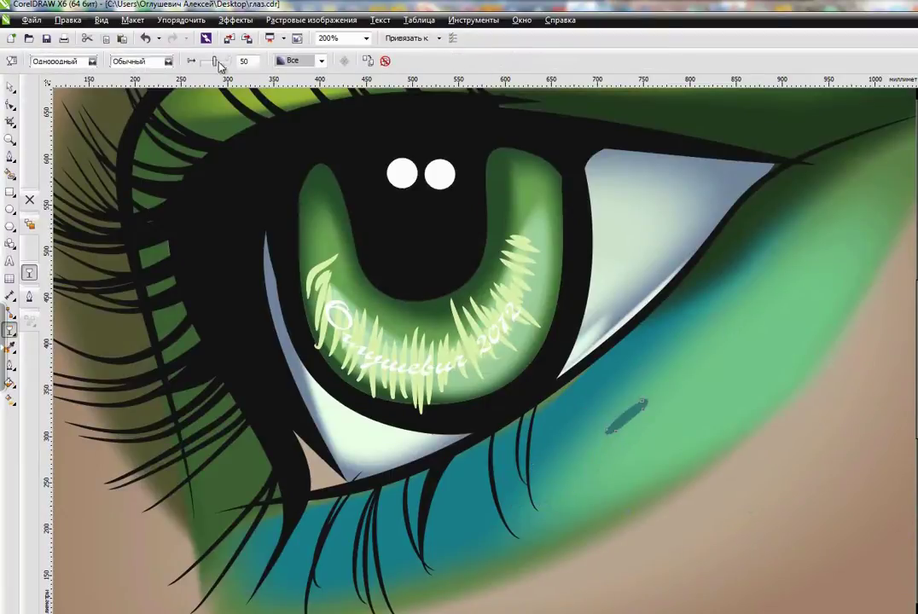
pyautogui.click(30, 224)
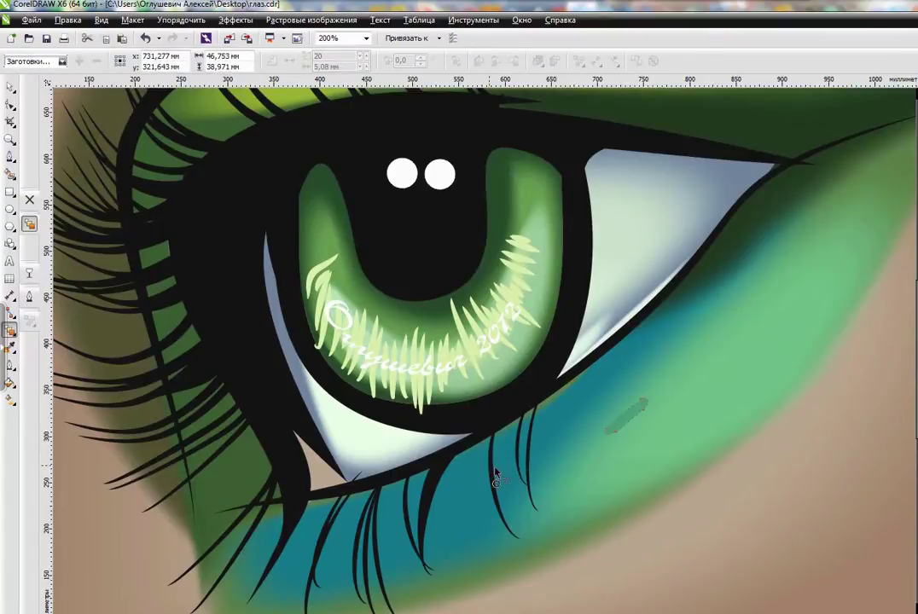
pyautogui.moveTo(623, 417); pyautogui.dragTo(749, 317)
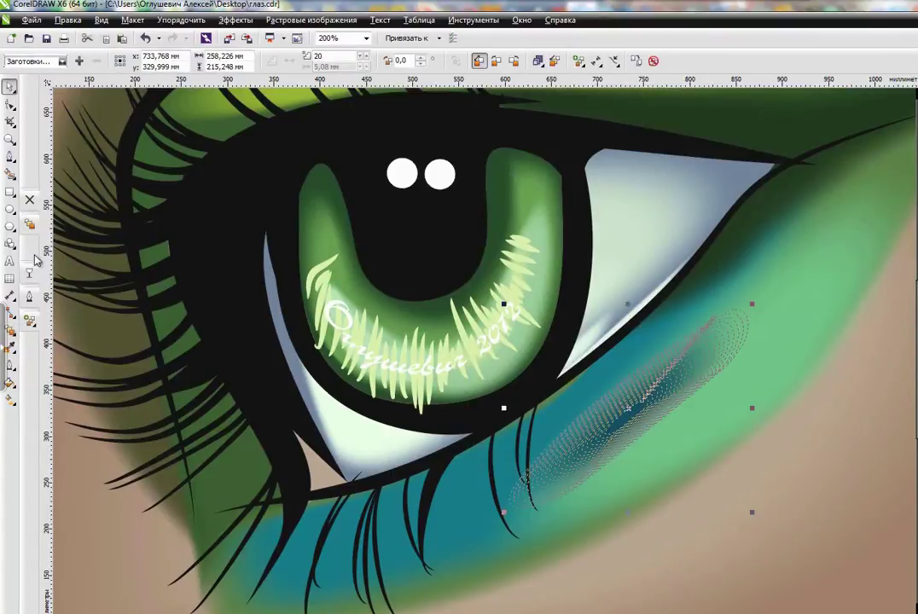
# - Extend the outer nodes of the dark blue blend along the lower lid to widen its soft edge
pyautogui.press('F10')
pyautogui.click(721, 384)
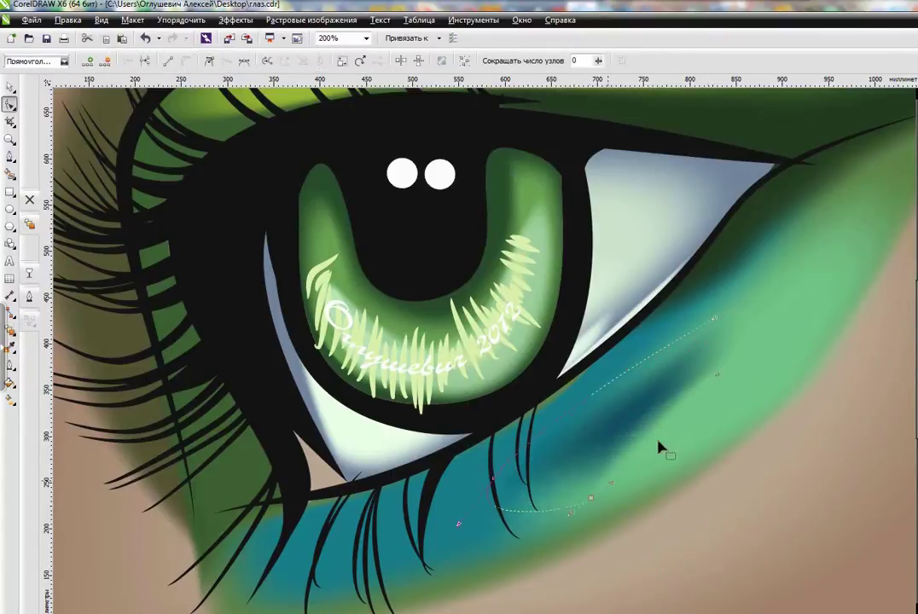
pyautogui.click(611, 495)
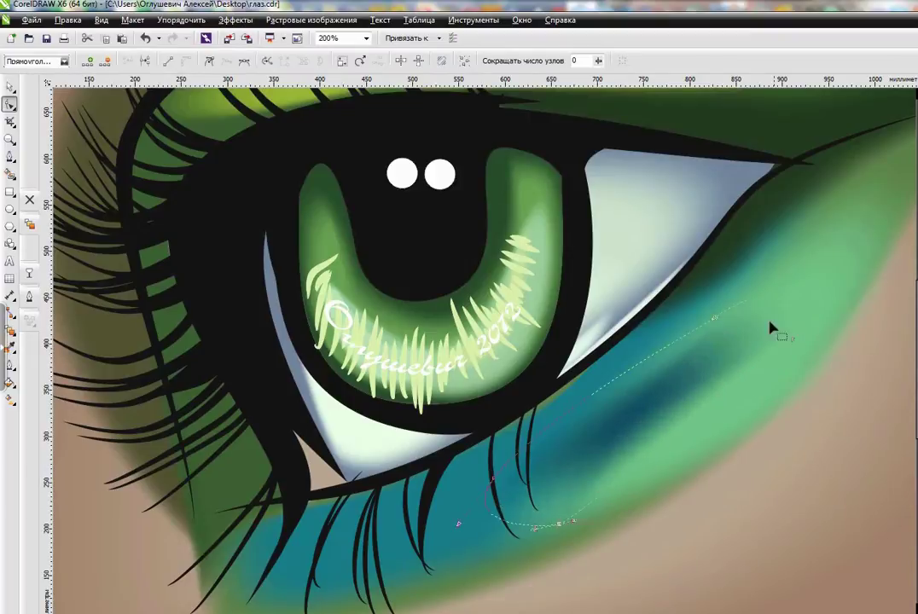
pyautogui.scroll(-1, 406, 466)
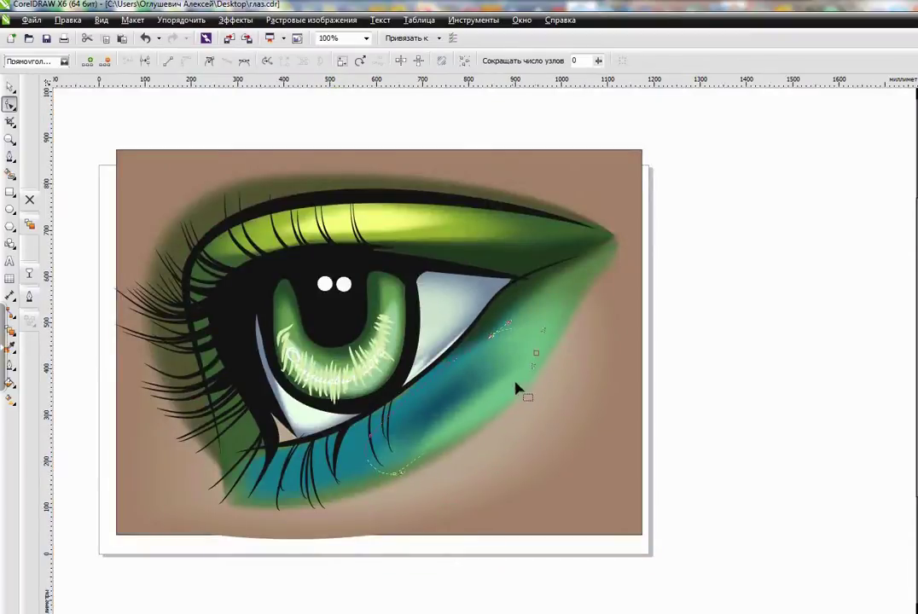
pyautogui.press('space')
pyautogui.scroll(-1, 461, 303)
pyautogui.click(444, 435)
pyautogui.scroll(1, 435, 316)
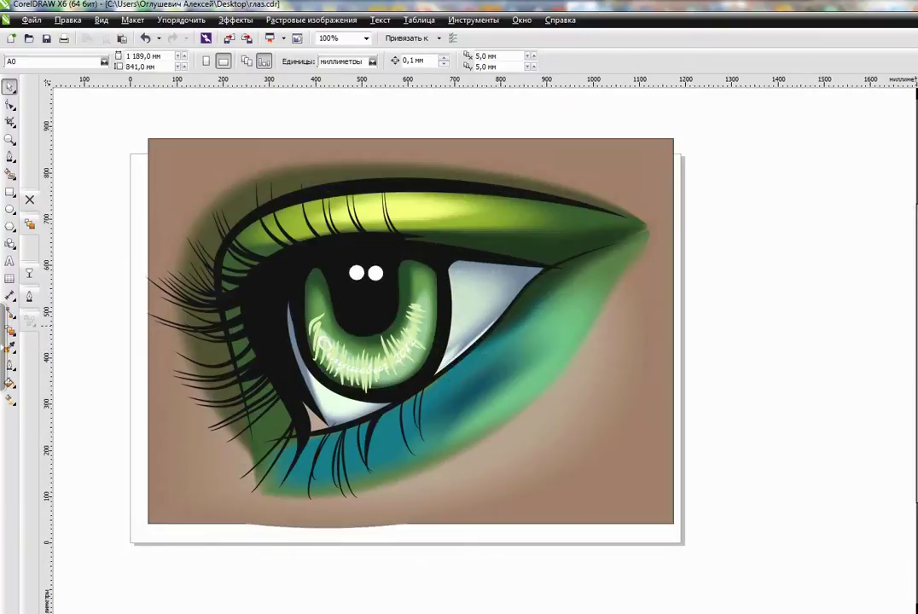
# - Select the top copy of the light green iris rays and shrink its outline to a thin sliver inside the short lower ray
pyautogui.press('Tab')
pyautogui.press('Escape')
pyautogui.scroll(3, 452, 367)
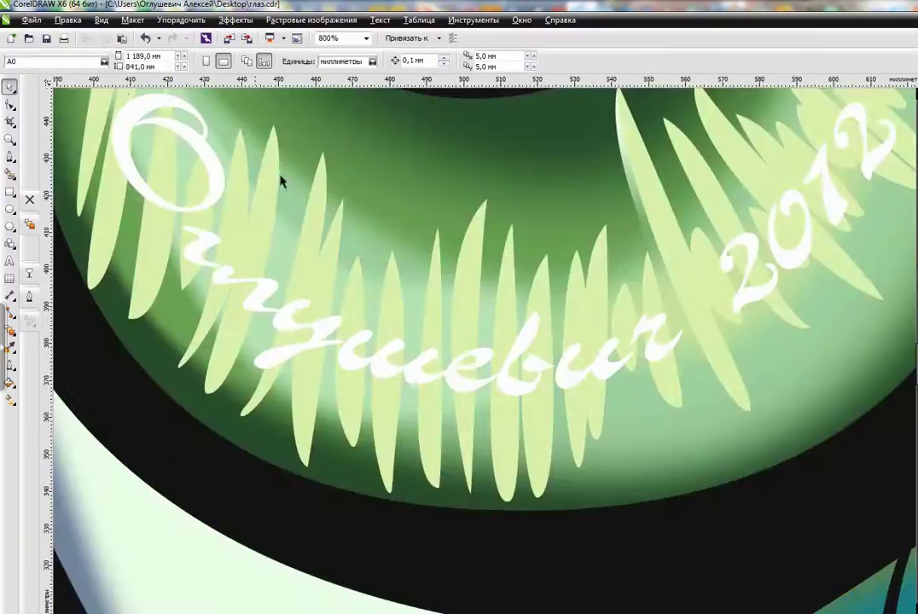
pyautogui.press('Tab')
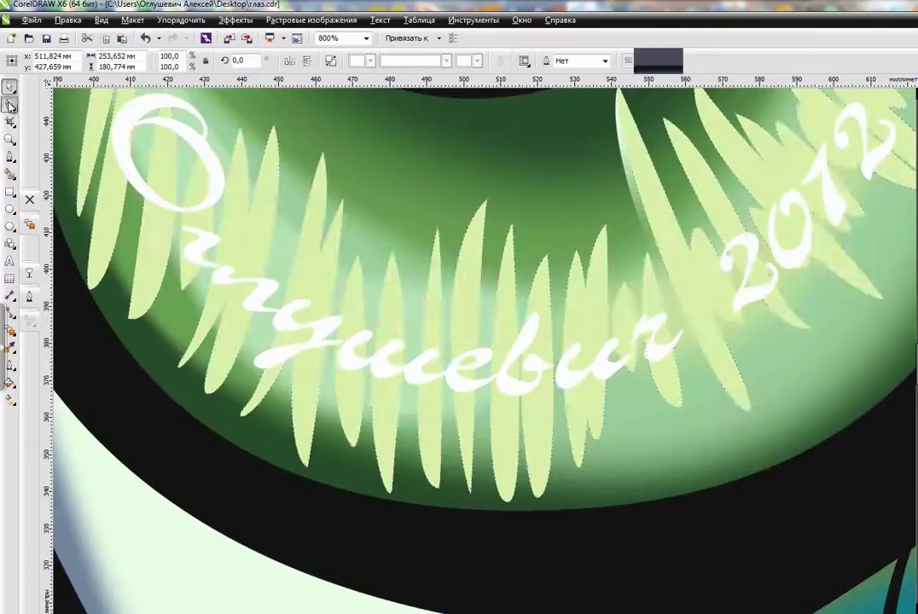
pyautogui.click(10, 104)
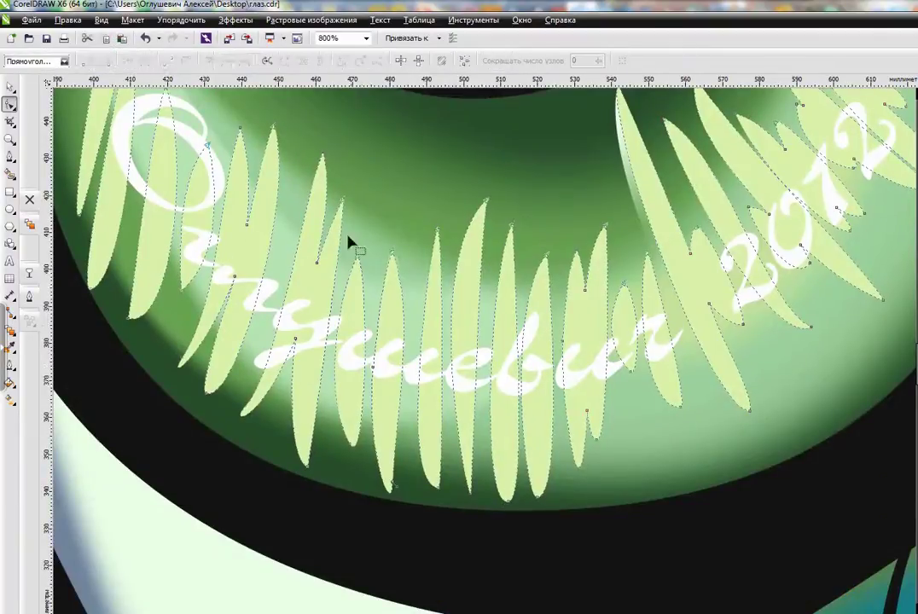
pyautogui.click(145, 39)
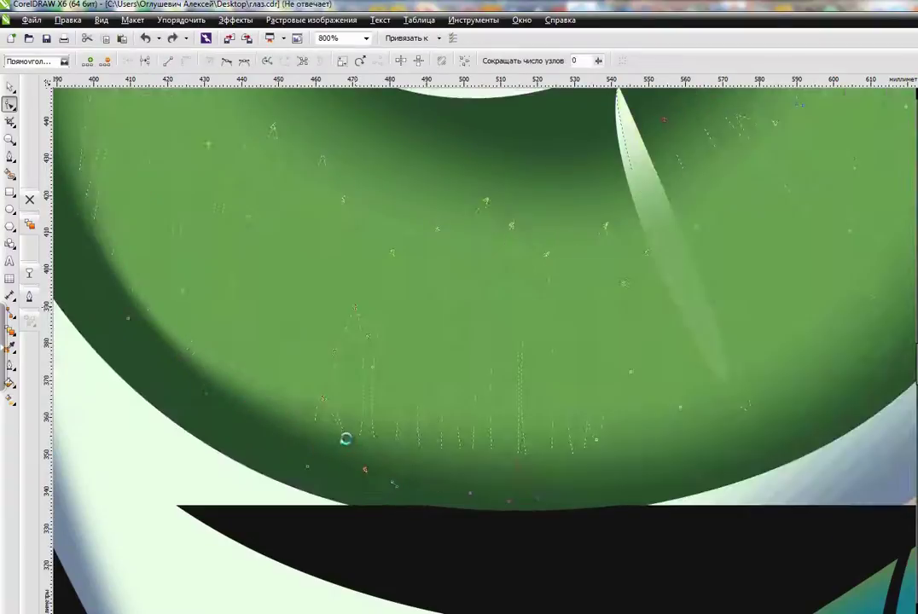
pyautogui.click(357, 442)
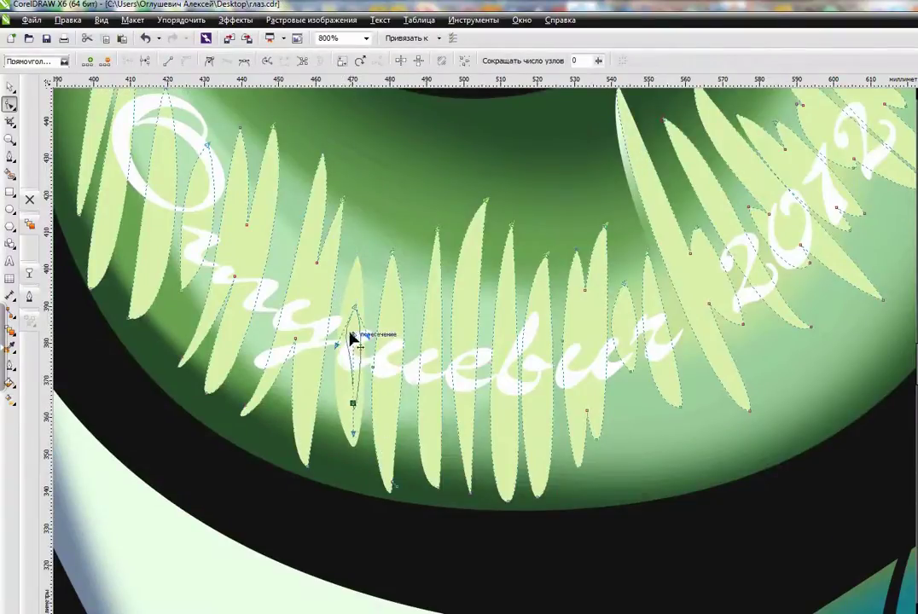
pyautogui.moveTo(357, 442); pyautogui.dragTo(360, 407)
pyautogui.moveTo(368, 343); pyautogui.dragTo(365, 314)
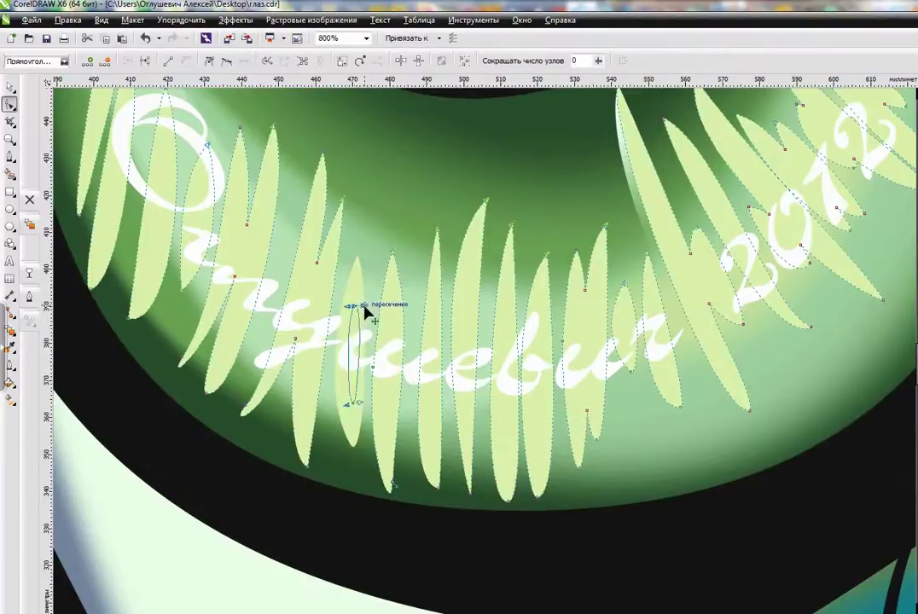
pyautogui.moveTo(360, 406); pyautogui.dragTo(355, 407)
# - Contract the copy's outline to a long narrow strip inside the second separate ray along the iris's lower edge
pyautogui.click(382, 385)
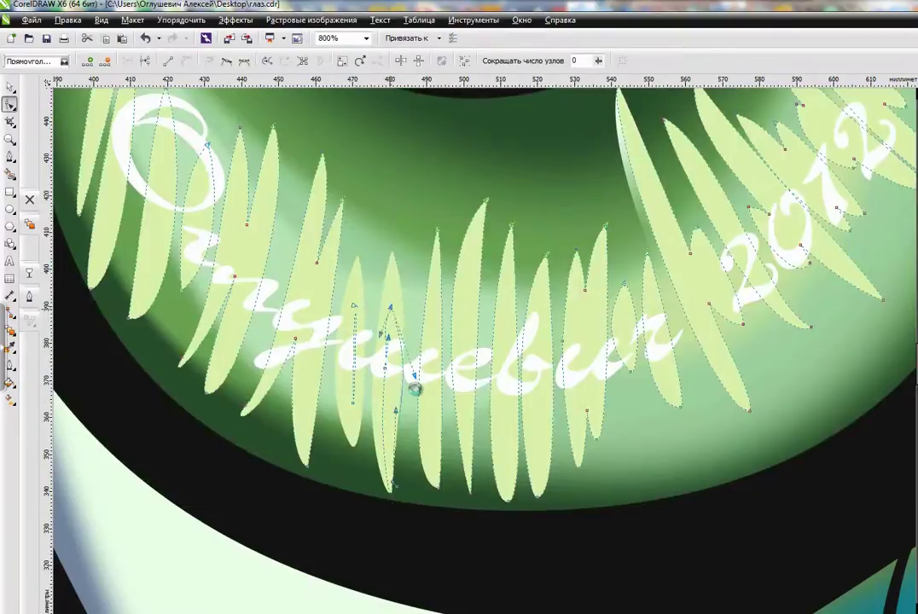
pyautogui.moveTo(393, 308); pyautogui.dragTo(379, 317)
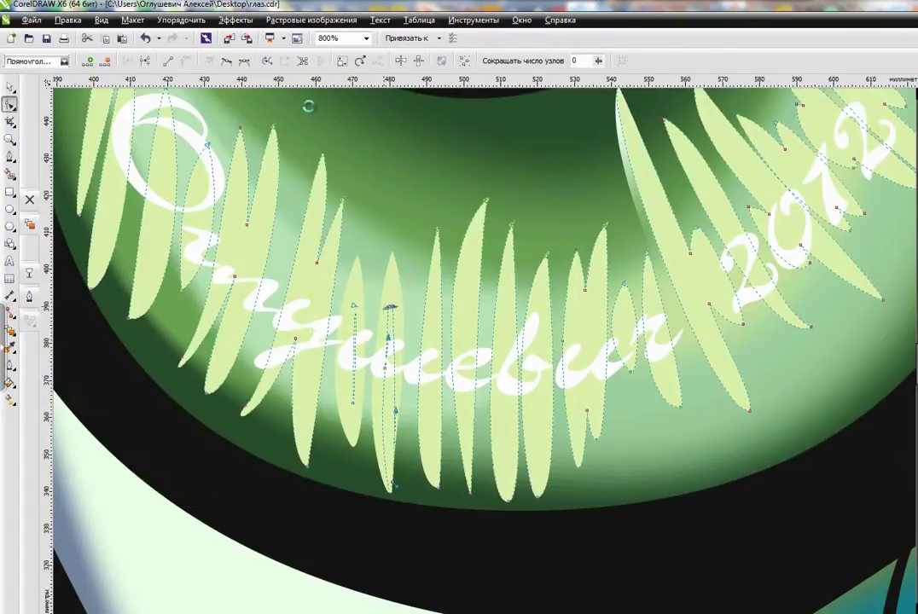
pyautogui.moveTo(388, 457); pyautogui.dragTo(390, 468)
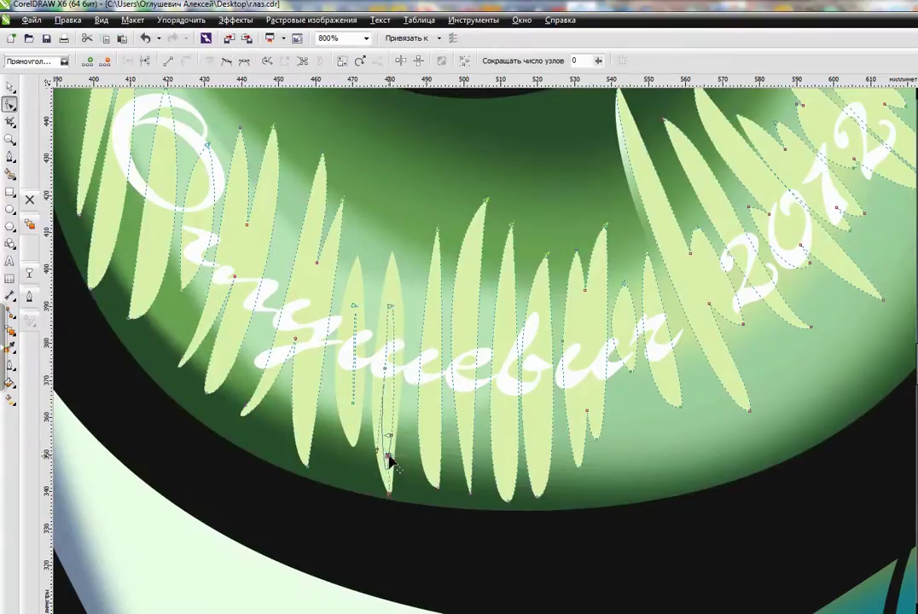
pyautogui.click(390, 436)
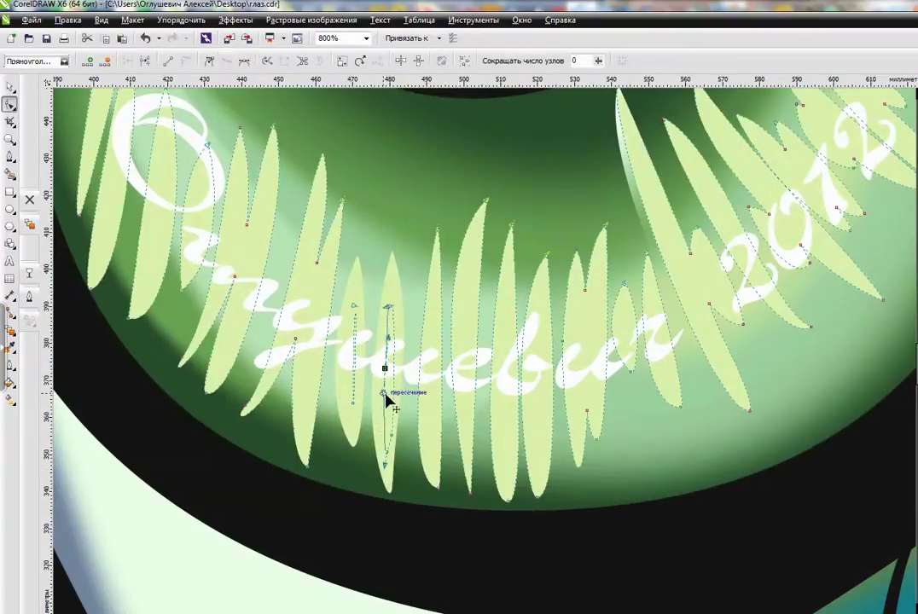
pyautogui.moveTo(386, 396); pyautogui.dragTo(391, 426)
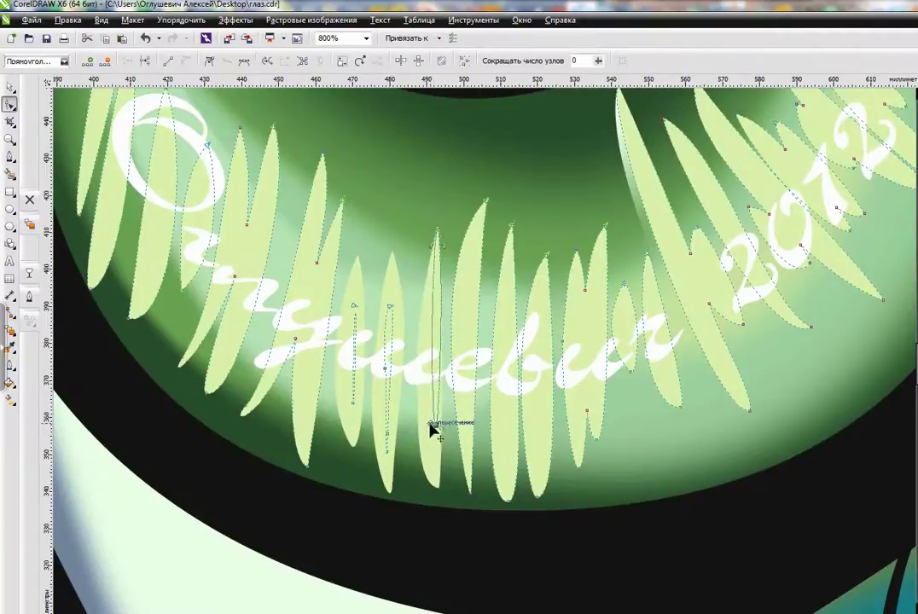
# - Pull the copy's nodes inward to form thin slivers inside the next three single rays at the iris's lower centre
pyautogui.moveTo(430, 326)
pyautogui.mouseDown()
pyautogui.moveTo(451, 323)
pyautogui.moveTo(429, 329)
pyautogui.mouseUp()
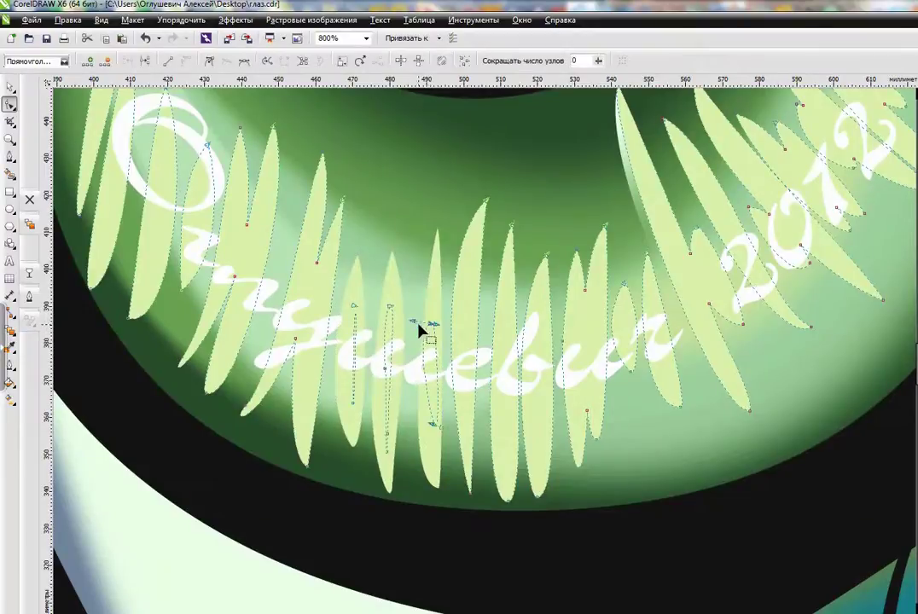
pyautogui.moveTo(432, 424); pyautogui.dragTo(465, 405)
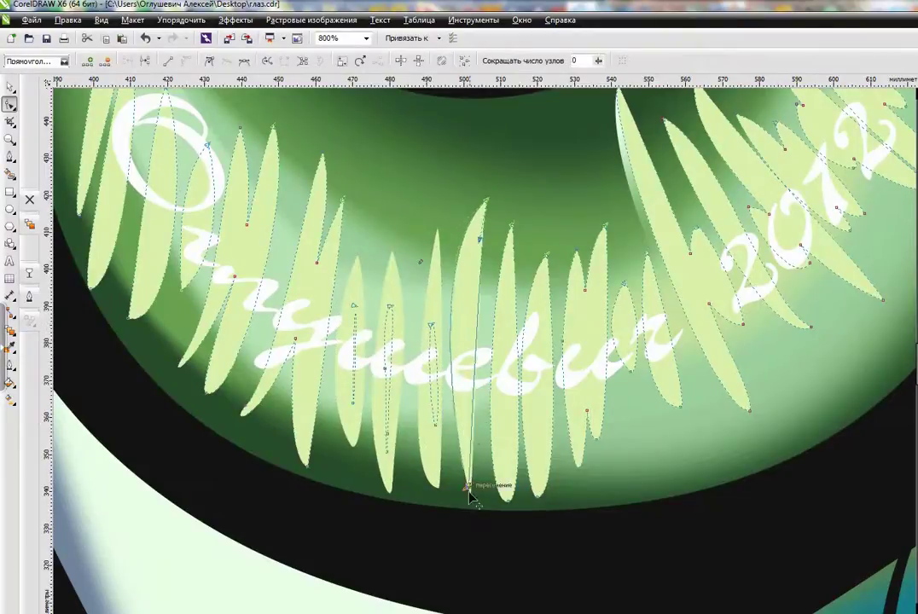
pyautogui.moveTo(432, 325); pyautogui.dragTo(483, 243)
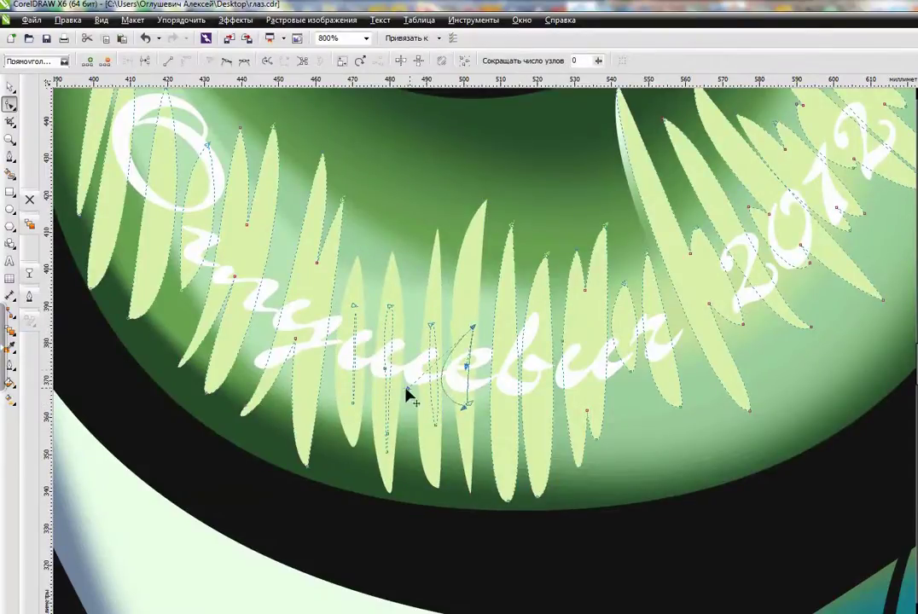
pyautogui.moveTo(410, 389); pyautogui.dragTo(478, 327)
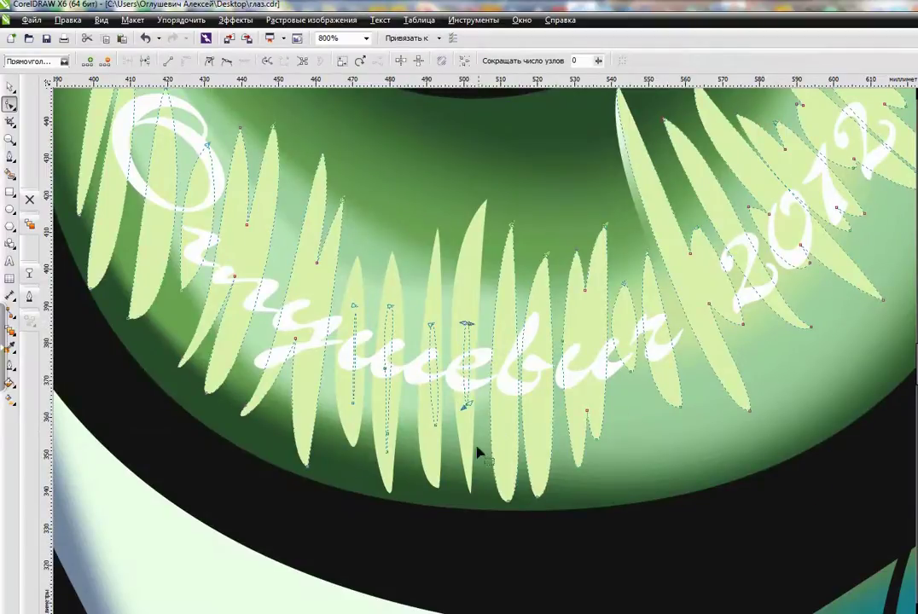
pyautogui.moveTo(492, 432); pyautogui.dragTo(505, 424)
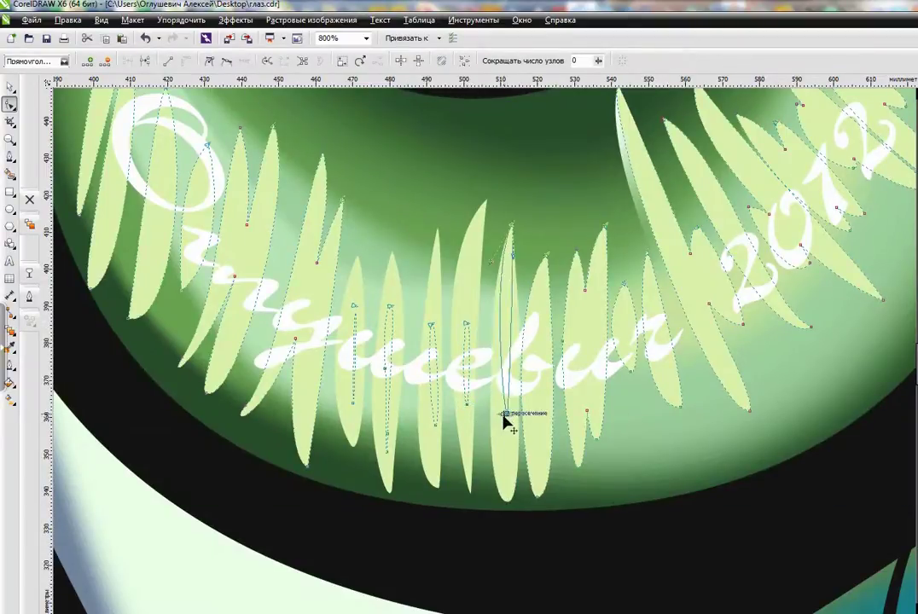
pyautogui.moveTo(513, 230); pyautogui.dragTo(458, 339)
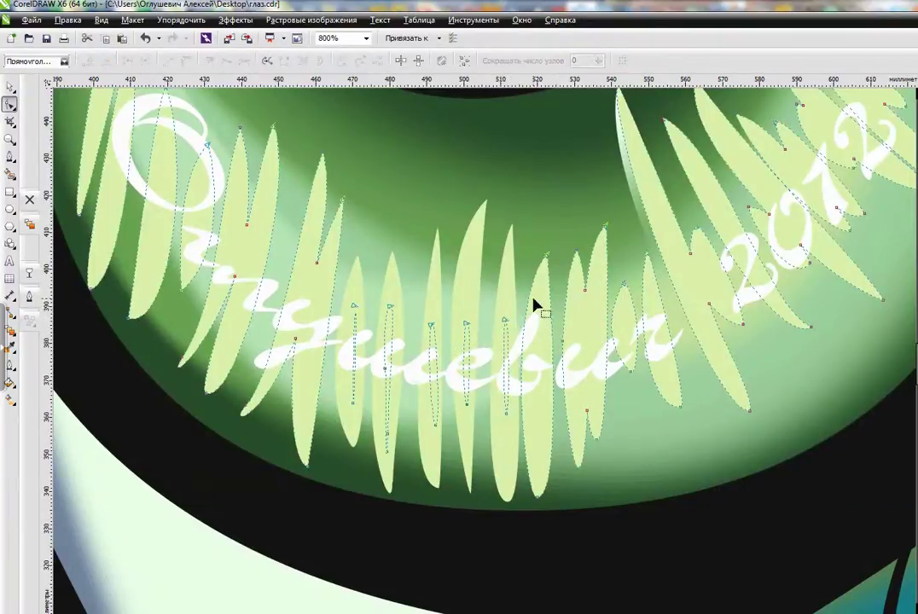
# - Shrink the copy's outline inside the following single ray, the joined pair of rays and the two short rays beside them
pyautogui.click(547, 311)
pyautogui.click(571, 346)
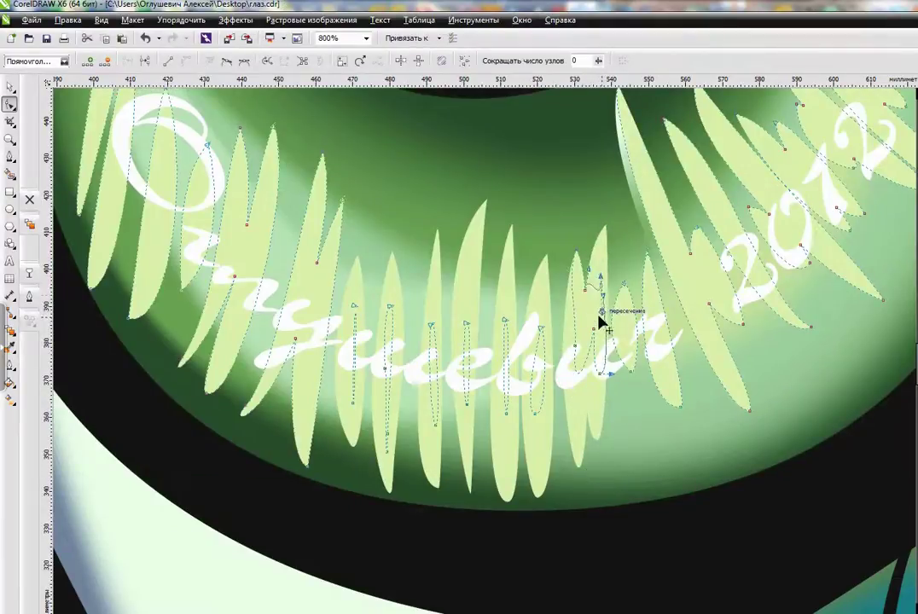
pyautogui.click(579, 266)
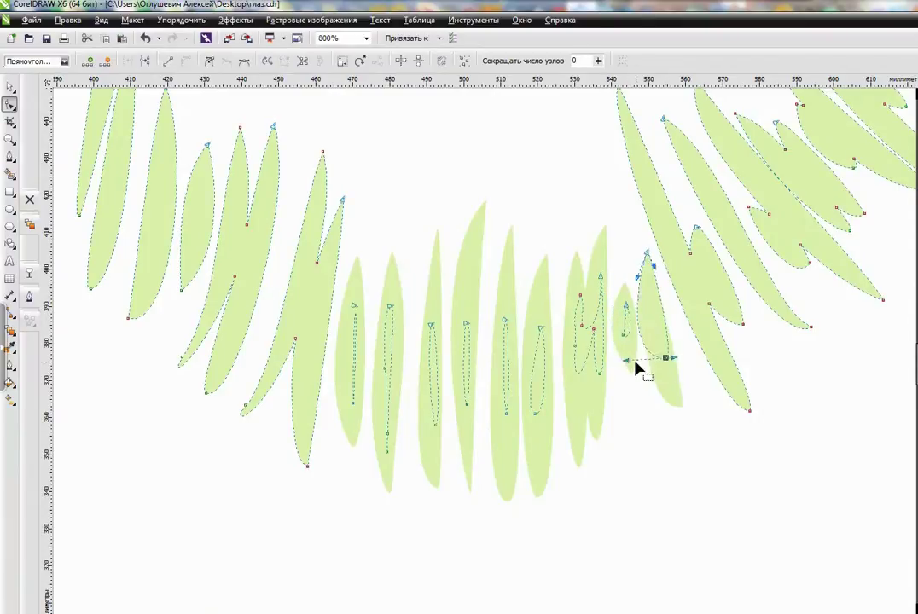
# - Reshape the copy's outline to sit inside the long slanted ray with its side branch and the long single ray beside it
pyautogui.moveTo(652, 316); pyautogui.dragTo(704, 285)
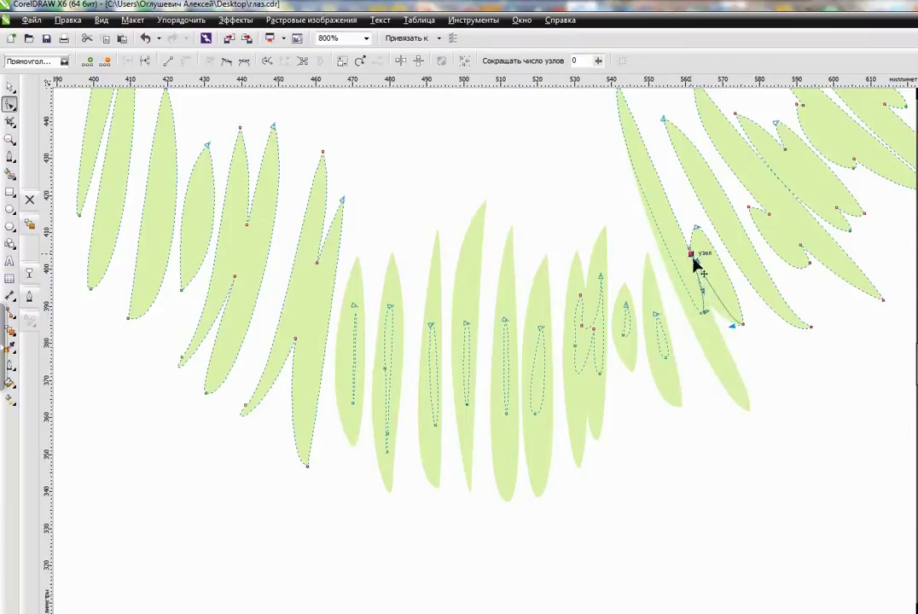
pyautogui.scroll(1, 705, 264)
pyautogui.scroll(-1, 459, 373)
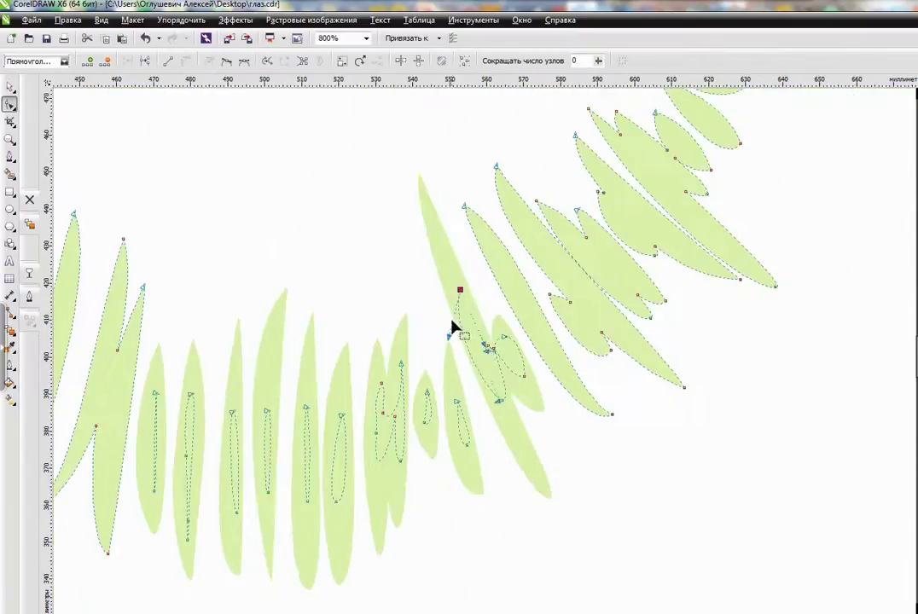
pyautogui.scroll(2, 462, 296)
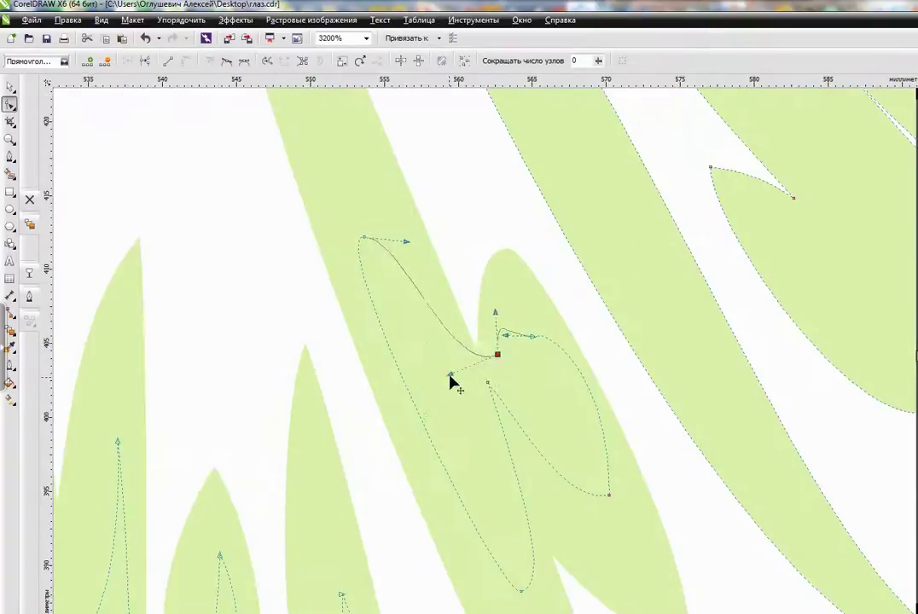
pyautogui.scroll(-2, 436, 358)
pyautogui.moveTo(473, 388); pyautogui.dragTo(531, 422)
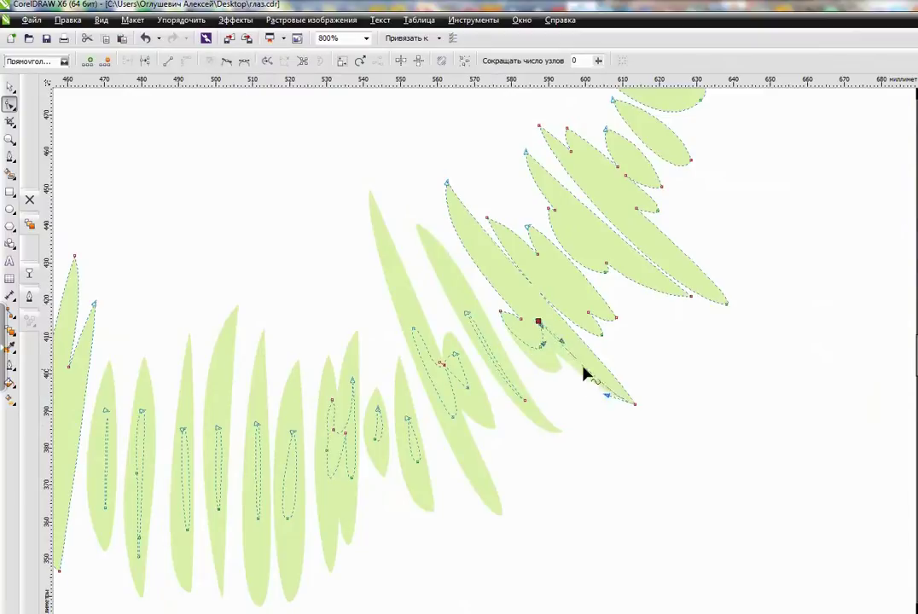
# - Contract the copy's outline inside the next long branched ray and the neighbouring joined pair of slanted rays
pyautogui.moveTo(485, 264); pyautogui.dragTo(531, 339)
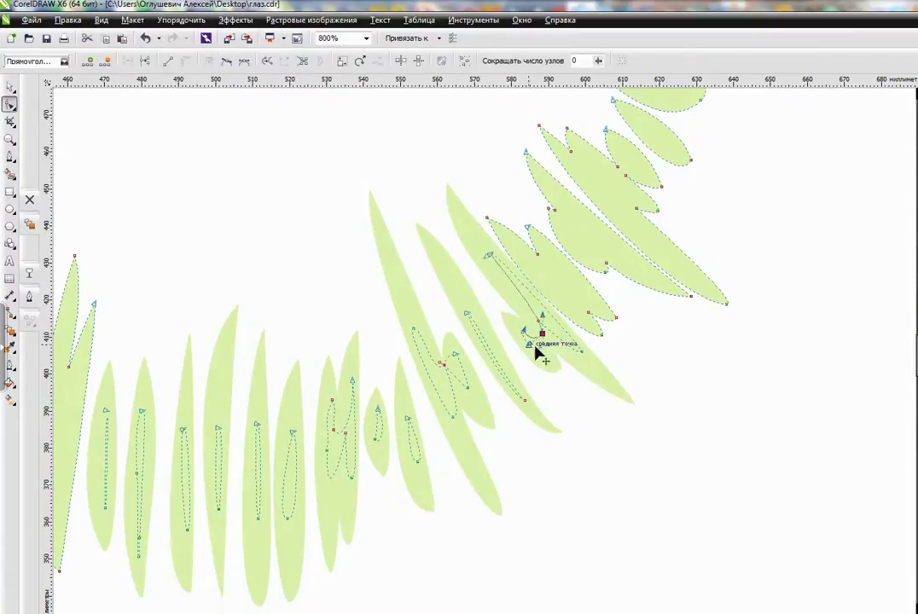
pyautogui.scroll(2, 538, 343)
pyautogui.scroll(-1, 350, 159)
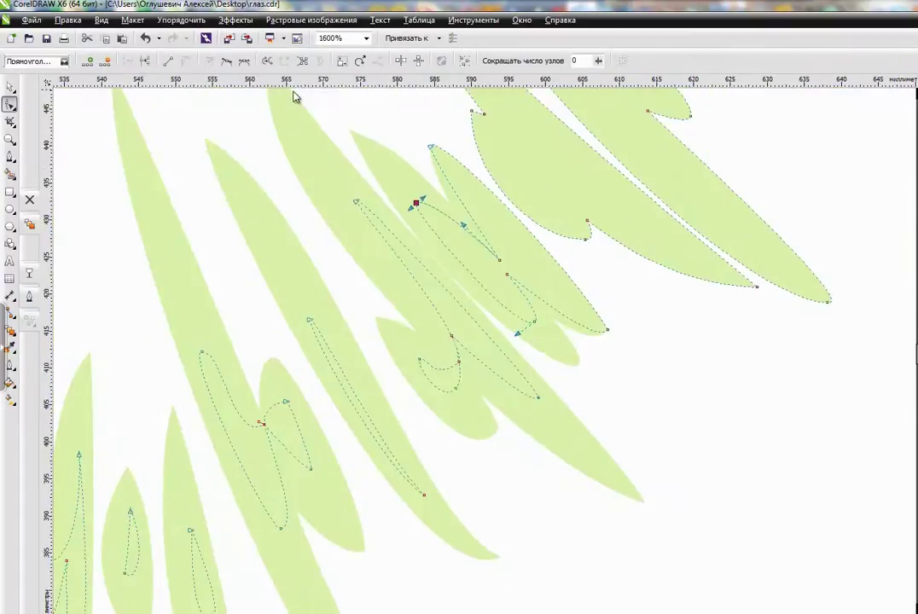
pyautogui.moveTo(511, 331); pyautogui.dragTo(530, 294)
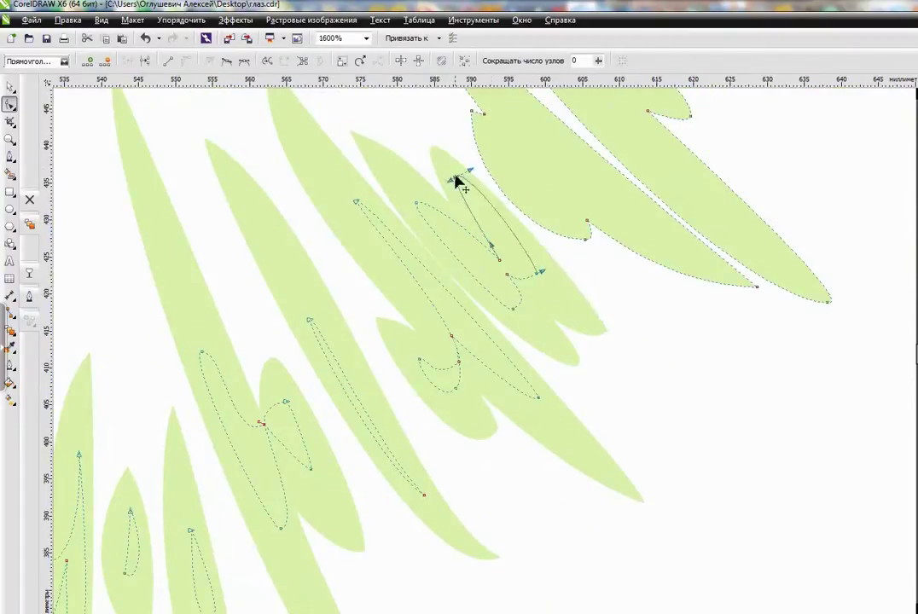
# - Move the copy's nodes and handles inward so its outline fits within the broad slanted ray and its lower lobe
pyautogui.click(512, 357)
pyautogui.scroll(2, 480, 343)
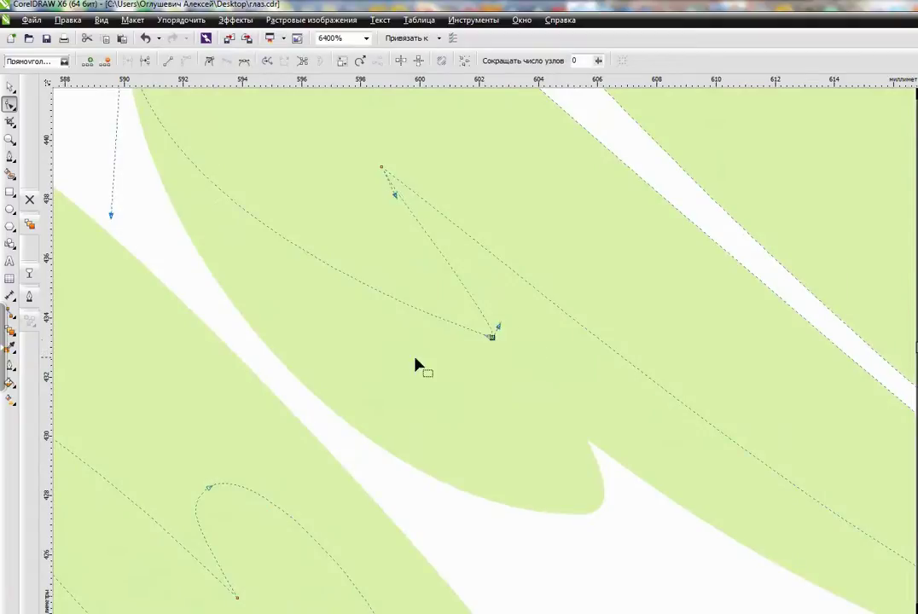
pyautogui.scroll(-1, 497, 336)
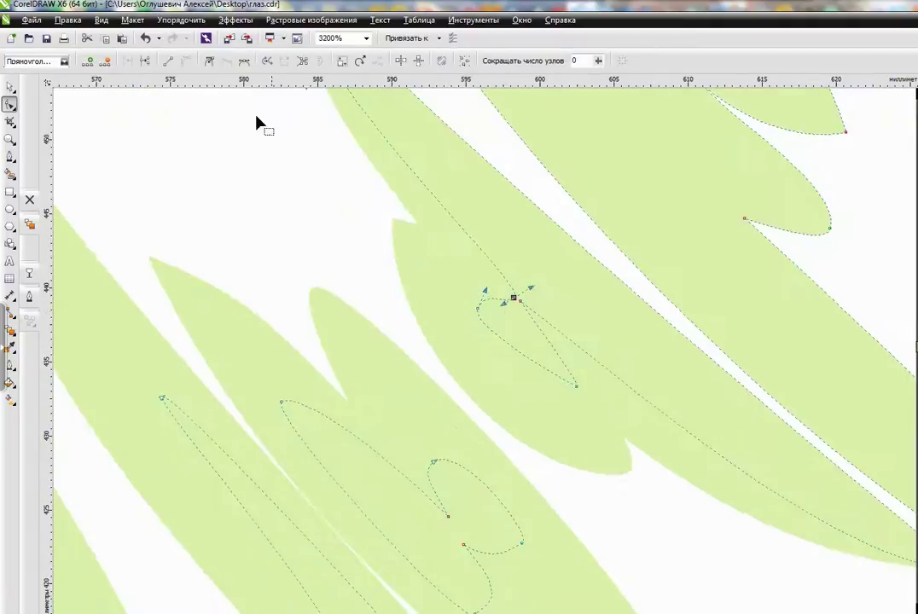
pyautogui.scroll(-1, 424, 275)
pyautogui.moveTo(435, 321); pyautogui.dragTo(637, 456)
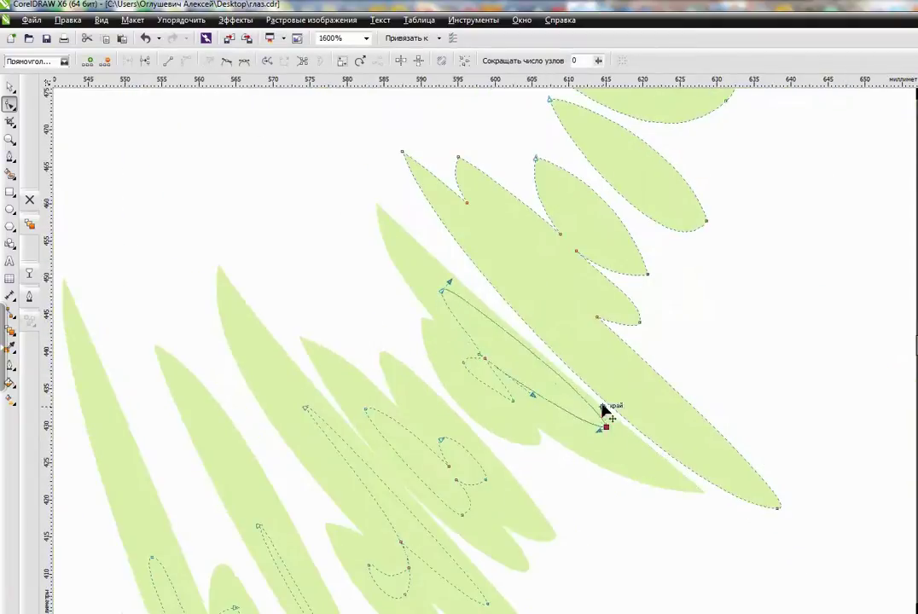
pyautogui.click(484, 358)
pyautogui.scroll(2, 487, 358)
pyautogui.moveTo(482, 353); pyautogui.dragTo(505, 469)
# - Draw the copy's outline inside the large multi-pointed ray cluster on the right side of the iris
pyautogui.scroll(-3, 505, 464)
pyautogui.scroll(2, 549, 360)
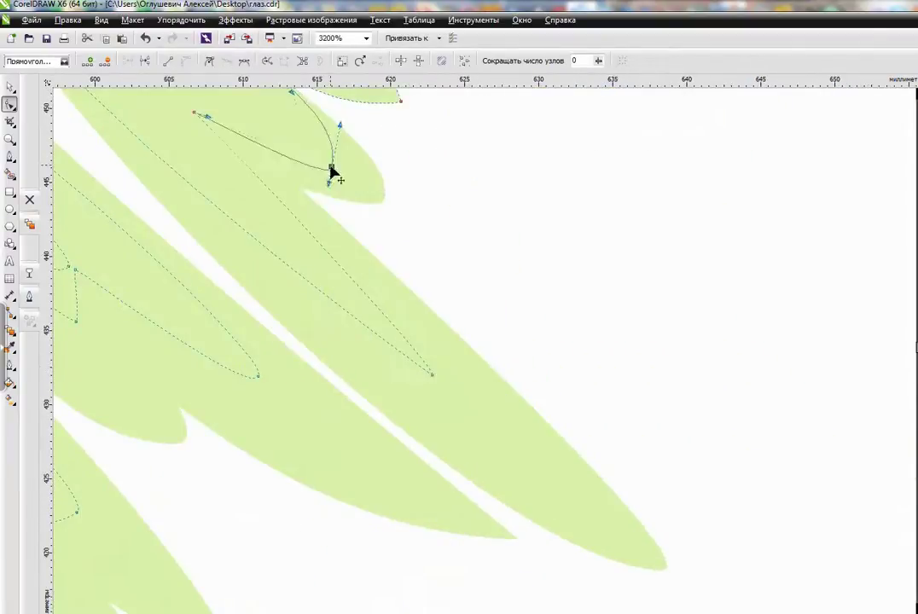
pyautogui.scroll(-1, 367, 204)
pyautogui.scroll(1, 493, 404)
pyautogui.moveTo(587, 362); pyautogui.dragTo(518, 324)
pyautogui.moveTo(362, 127); pyautogui.dragTo(420, 293)
pyautogui.moveTo(96, 117); pyautogui.dragTo(275, 319)
pyautogui.moveTo(499, 385); pyautogui.dragTo(419, 313)
pyautogui.moveTo(195, 139); pyautogui.dragTo(348, 208)
# - Shrink the copy's outline inside the uppermost forked ray on the right side of the iris
pyautogui.scroll(-2, 482, 381)
pyautogui.moveTo(373, 278); pyautogui.dragTo(483, 336)
pyautogui.moveTo(491, 284); pyautogui.dragTo(328, 242)
pyautogui.scroll(2, 475, 424)
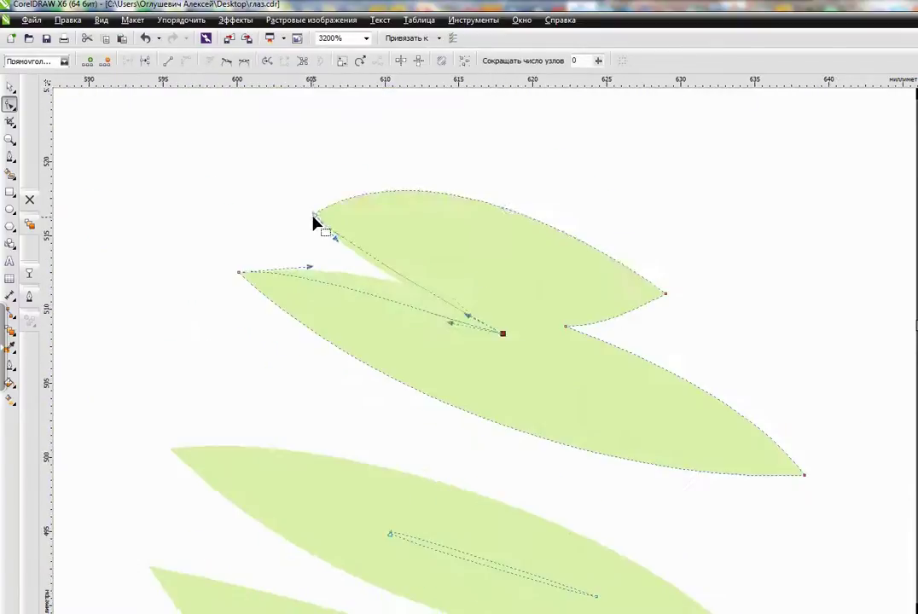
pyautogui.moveTo(429, 275); pyautogui.dragTo(253, 266)
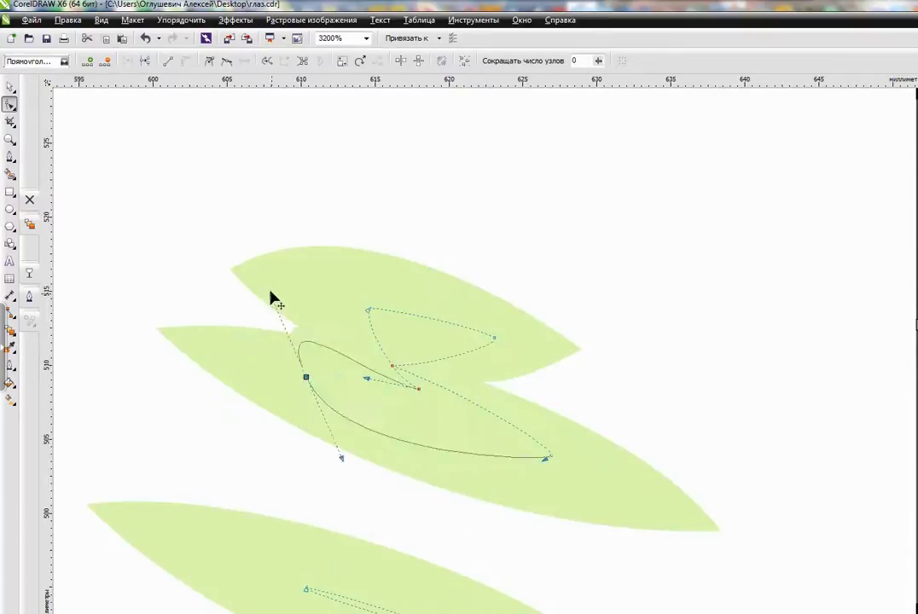
# - Contract the copy's outline inside the joined pair of slanted rays beside the single upright rays at the iris's lower left
pyautogui.scroll(-2, 253, 266)
pyautogui.scroll(1, 475, 354)
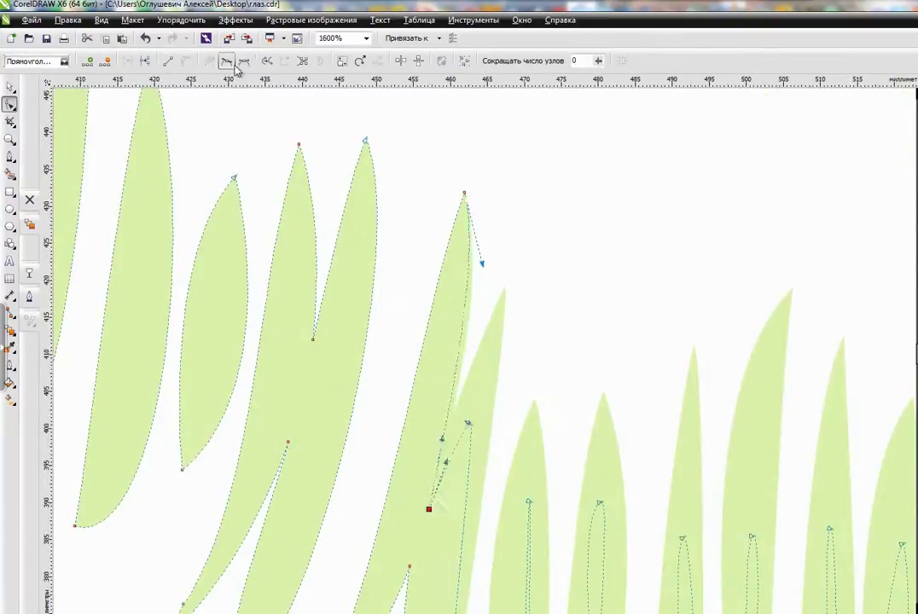
pyautogui.moveTo(426, 501); pyautogui.dragTo(435, 417)
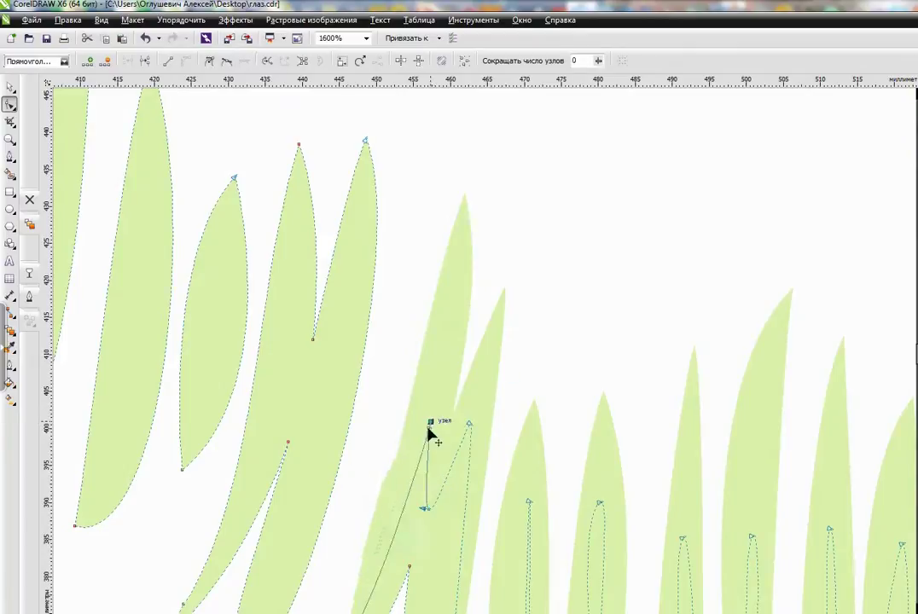
pyautogui.scroll(-1, 420, 446)
pyautogui.scroll(1, 515, 300)
pyautogui.moveTo(513, 300)
pyautogui.mouseDown()
pyautogui.moveTo(368, 236)
pyautogui.moveTo(542, 245)
pyautogui.moveTo(544, 366)
pyautogui.mouseUp()
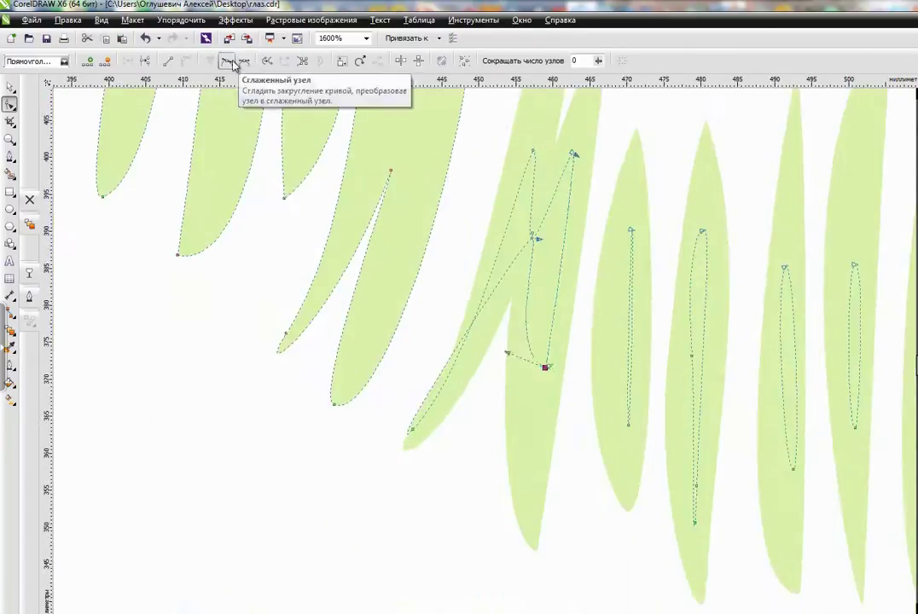
# - Move the copy's nodes inward so its outline fits within the next forked ray cluster toward the iris's left side
pyautogui.moveTo(342, 408)
pyautogui.mouseDown()
pyautogui.moveTo(401, 247)
pyautogui.moveTo(409, 110)
pyautogui.mouseUp()
pyautogui.moveTo(381, 152); pyautogui.dragTo(322, 282)
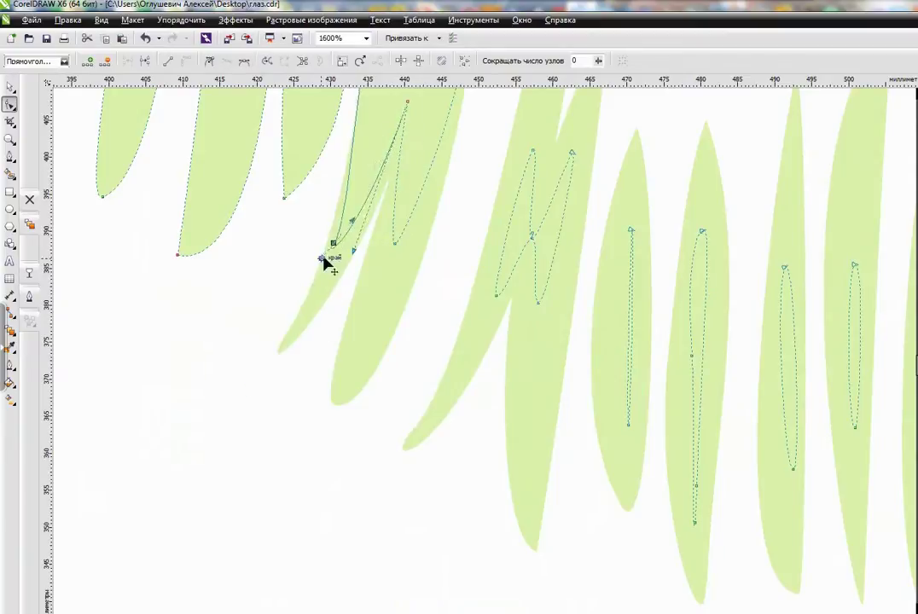
pyautogui.scroll(-1, 515, 300)
pyautogui.scroll(2, 509, 298)
pyautogui.moveTo(549, 348)
pyautogui.mouseDown()
pyautogui.moveTo(565, 372)
pyautogui.moveTo(410, 311)
pyautogui.mouseUp()
# - Shrink the copy's outline to slim shapes inside the short oval ray and the two long single rays to its left
pyautogui.scroll(-1, 509, 301)
pyautogui.moveTo(336, 503); pyautogui.dragTo(354, 474)
pyautogui.scroll(-2, 378, 424)
pyautogui.scroll(1, 440, 348)
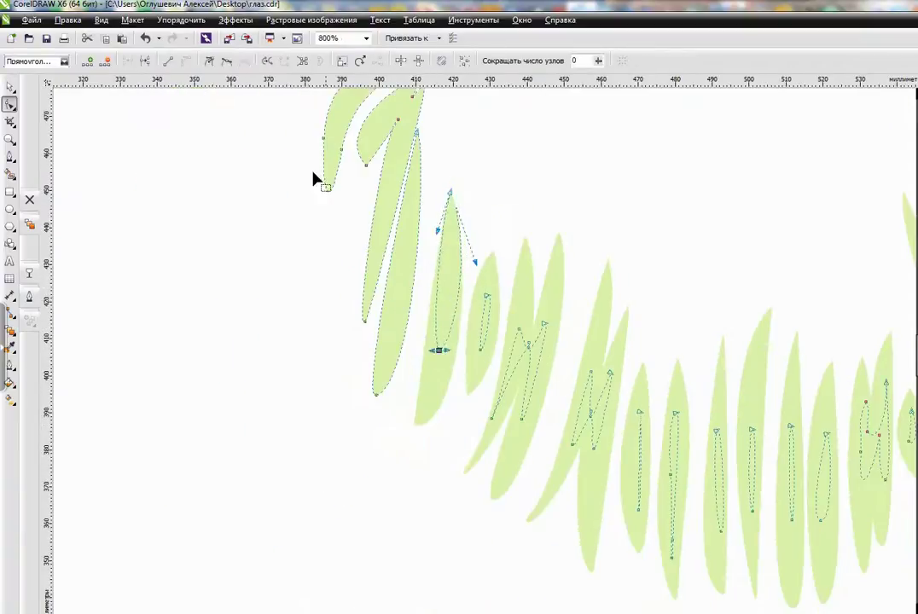
pyautogui.click(418, 262)
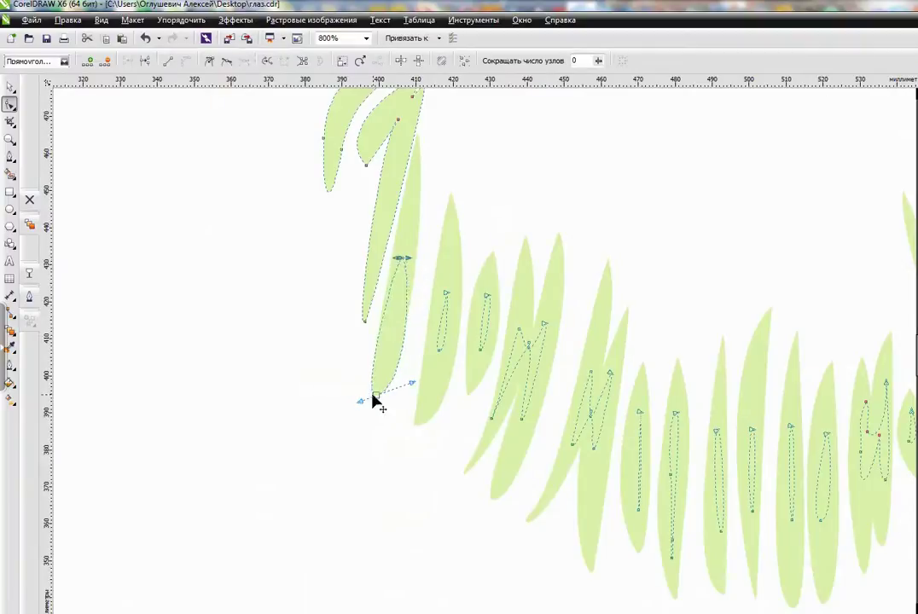
# - Narrow the copy's outline inside the leftmost branched ray and the curved ray above it
pyautogui.scroll(2, 388, 215)
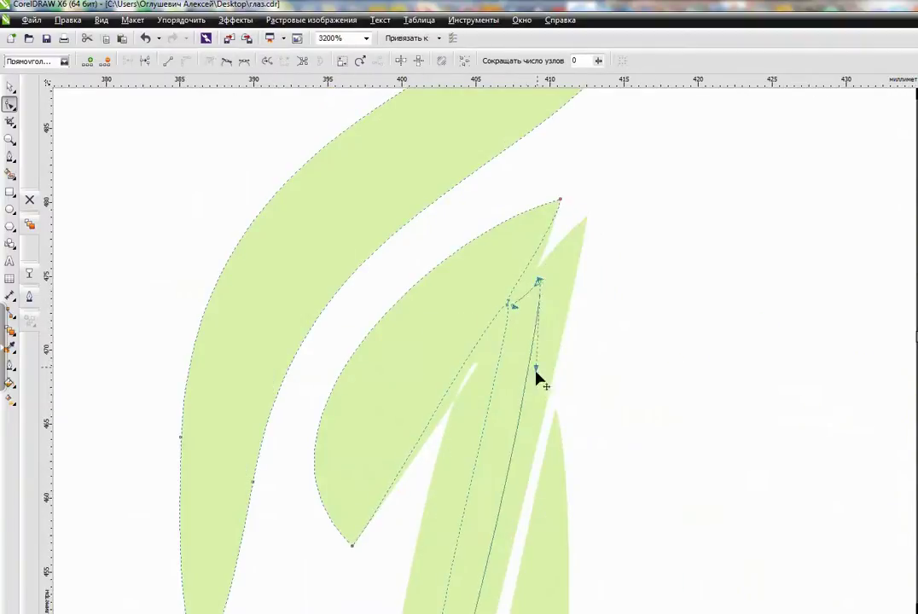
pyautogui.moveTo(528, 475); pyautogui.dragTo(511, 296)
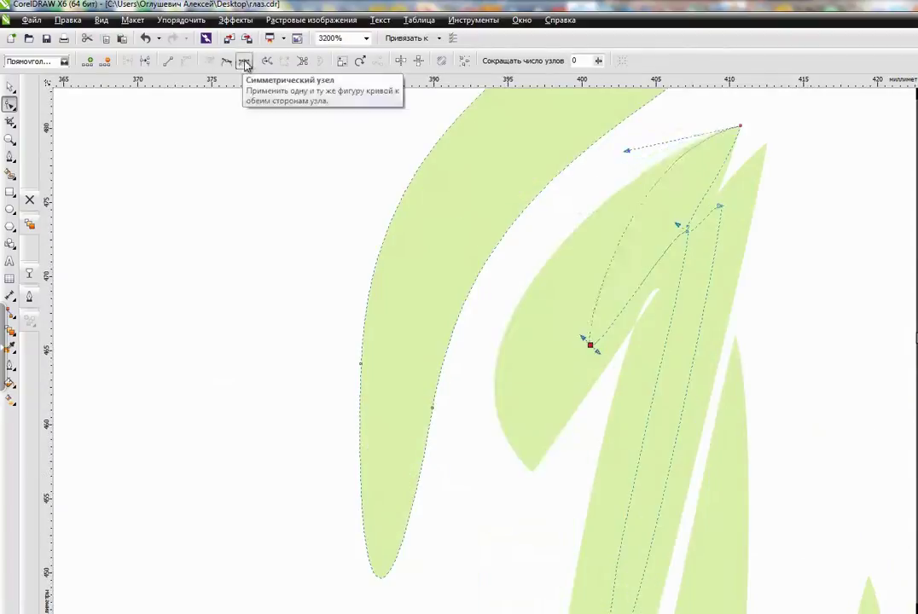
pyautogui.scroll(-1, 358, 402)
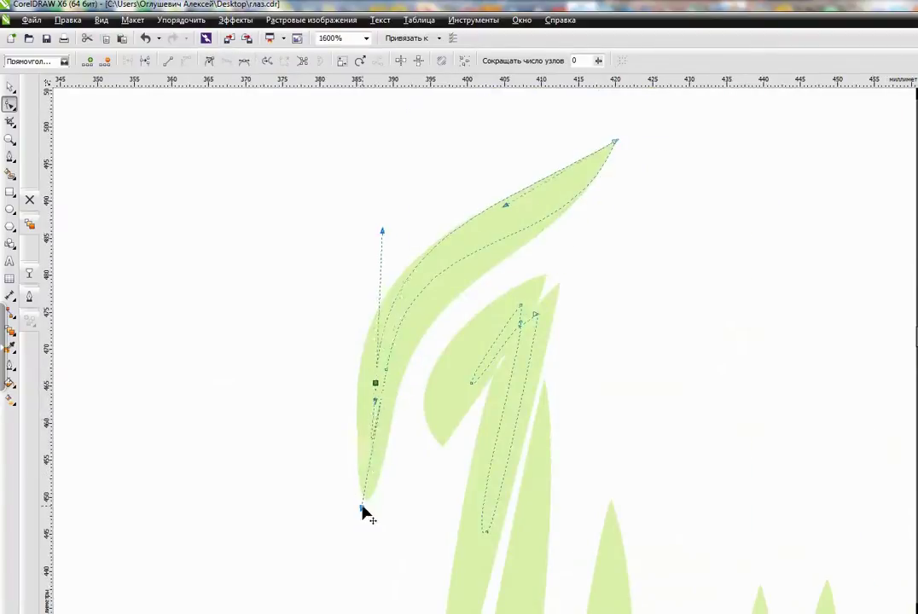
pyautogui.moveTo(617, 146); pyautogui.dragTo(497, 218)
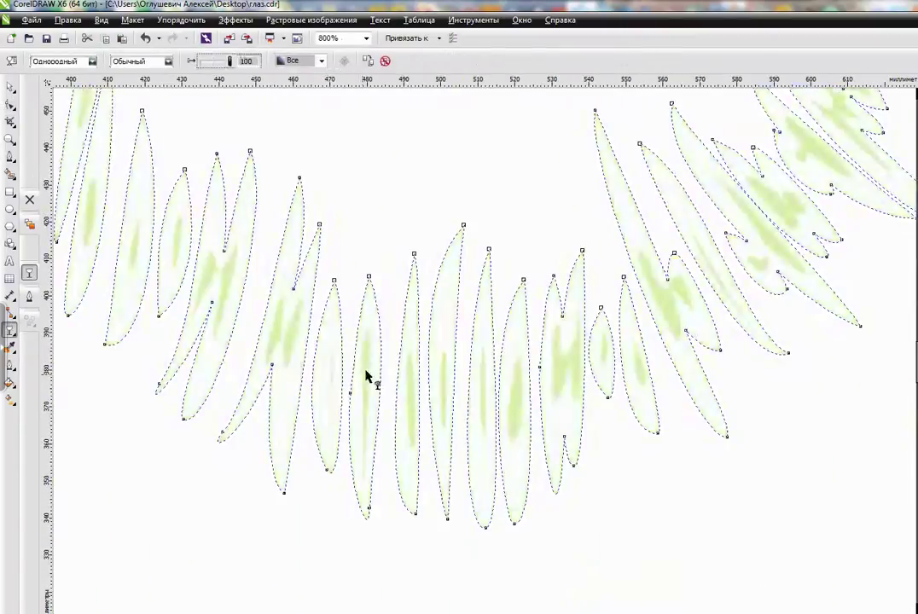
# - Blend the shrunken copy with the fully transparent original rays in 20 steps and clear the selection
pyautogui.scroll(-2, 410, 389)
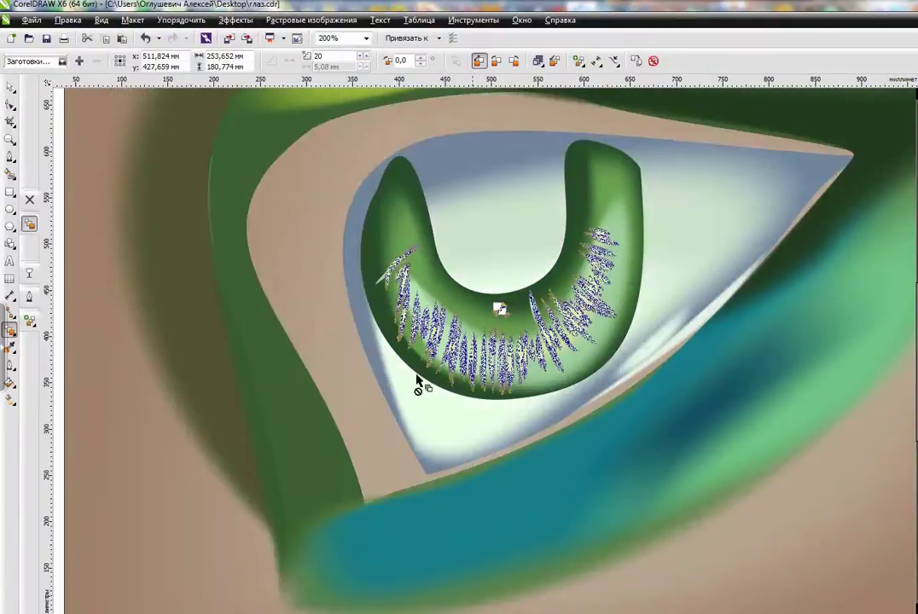
pyautogui.press('space')
pyautogui.press('Escape')
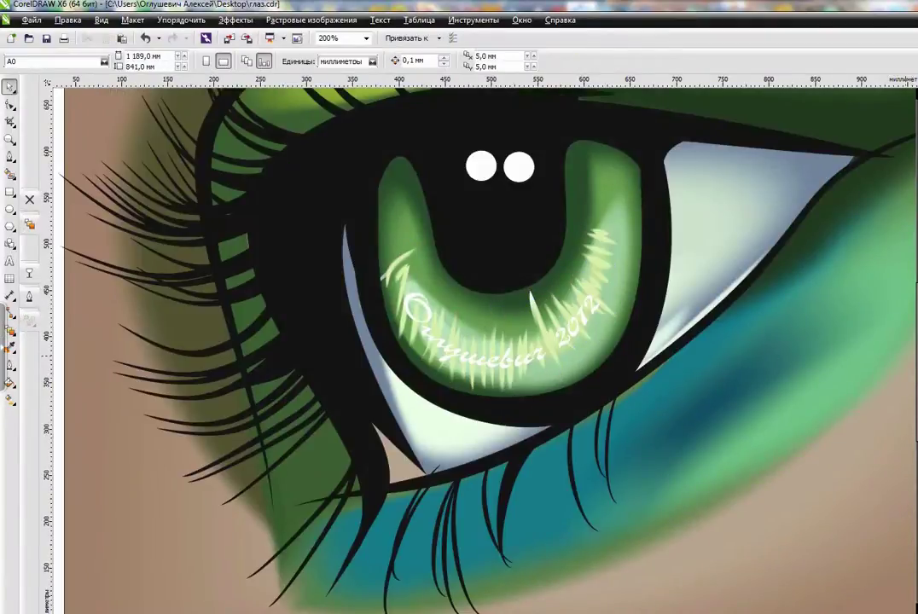
# - Adjust nodes of the blended ray shapes along the lower part of the iris to refine their glow
pyautogui.click(250, 313)
pyautogui.scroll(2, 250, 313)
pyautogui.press('F10')
pyautogui.scroll(2, 557, 455)
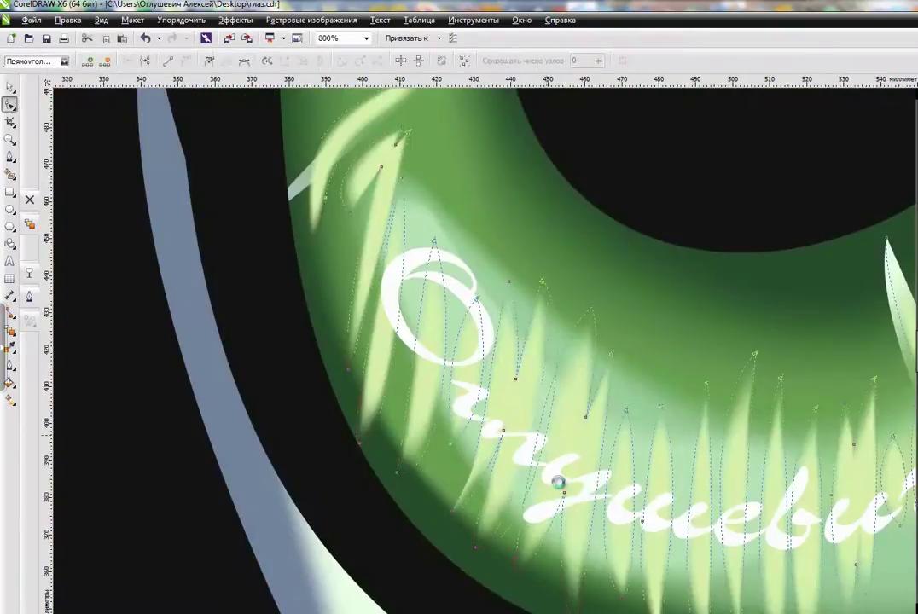
pyautogui.click(629, 510)
pyautogui.moveTo(685, 526); pyautogui.dragTo(748, 536)
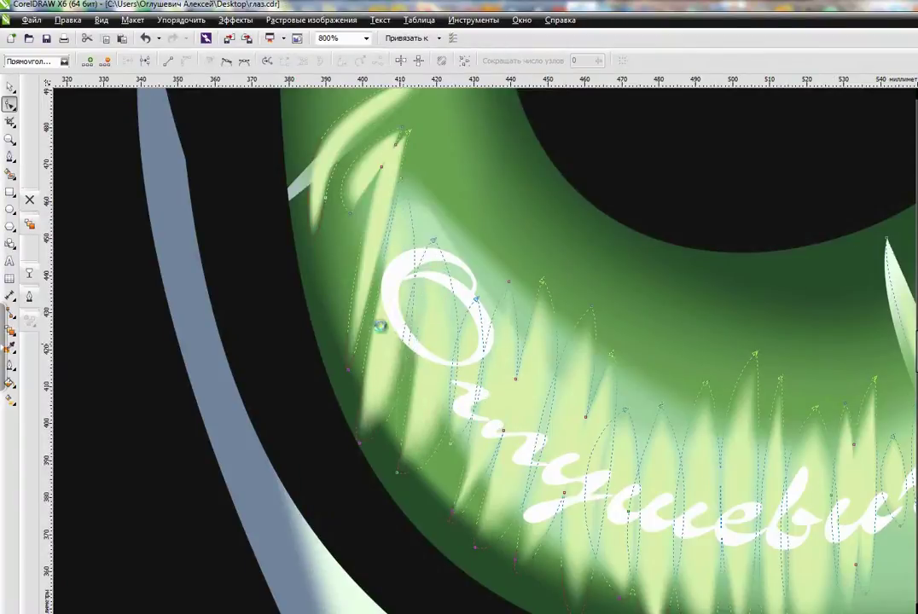
pyautogui.hotkey('shift', 'F4')
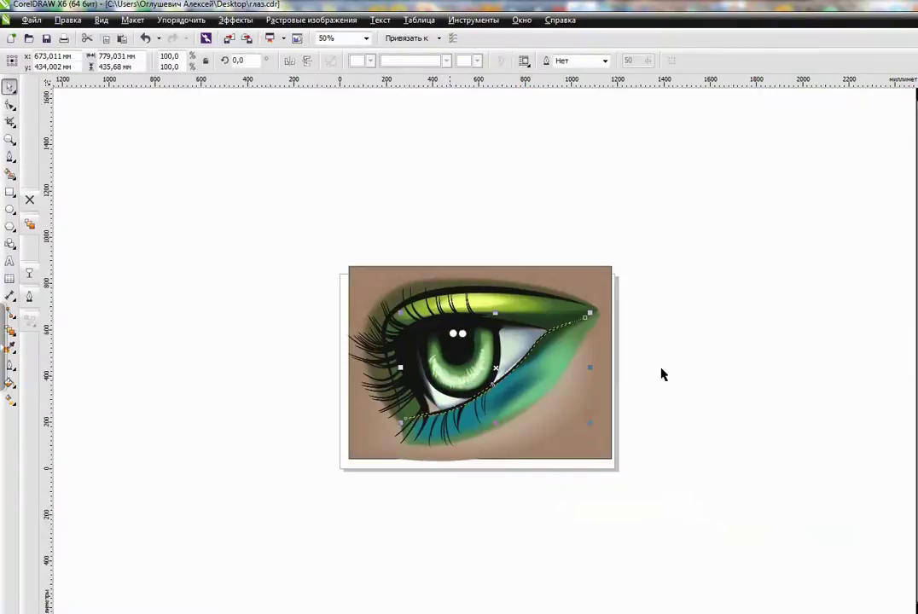
# - Move the copy's nodes and handles inward so its outline fits inside the black lower eyelid line
pyautogui.click(452, 401)
pyautogui.scroll(4, 452, 401)
pyautogui.press('F10')
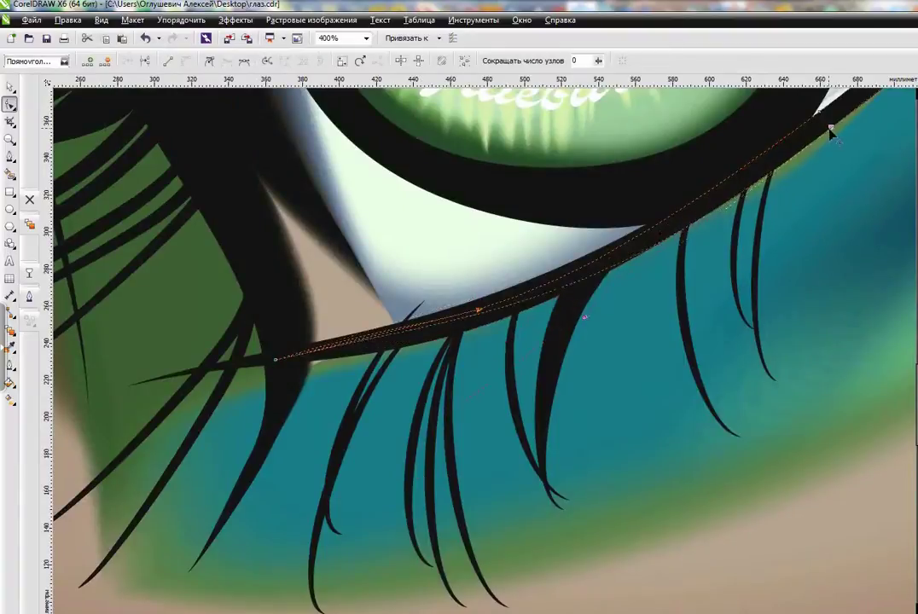
pyautogui.moveTo(498, 299); pyautogui.dragTo(446, 313)
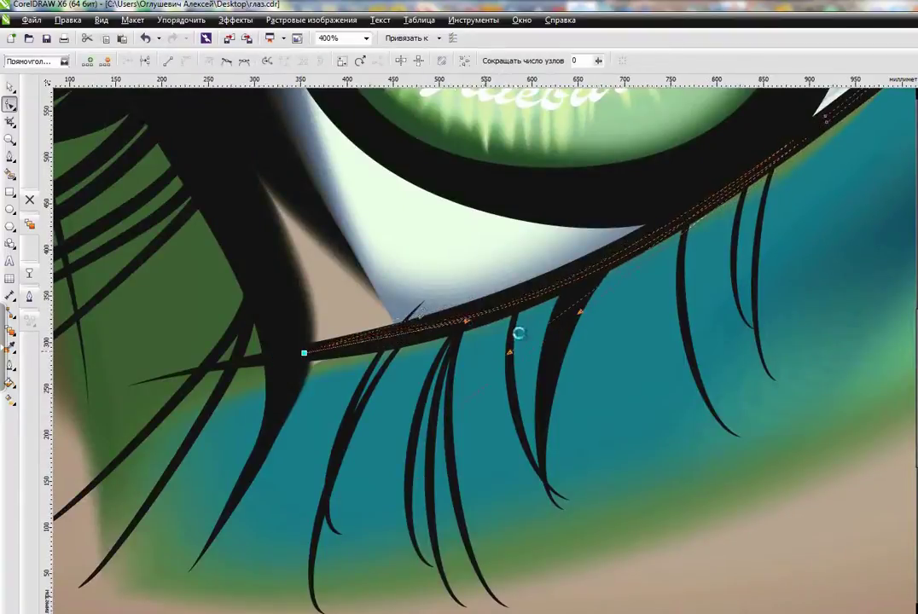
pyautogui.scroll(-3, 446, 312)
pyautogui.moveTo(701, 182); pyautogui.dragTo(440, 272)
# - Apply uniform transparency to the outer lower eyelid line so that it fades in its blend
pyautogui.press('space')
pyautogui.click(26, 273)
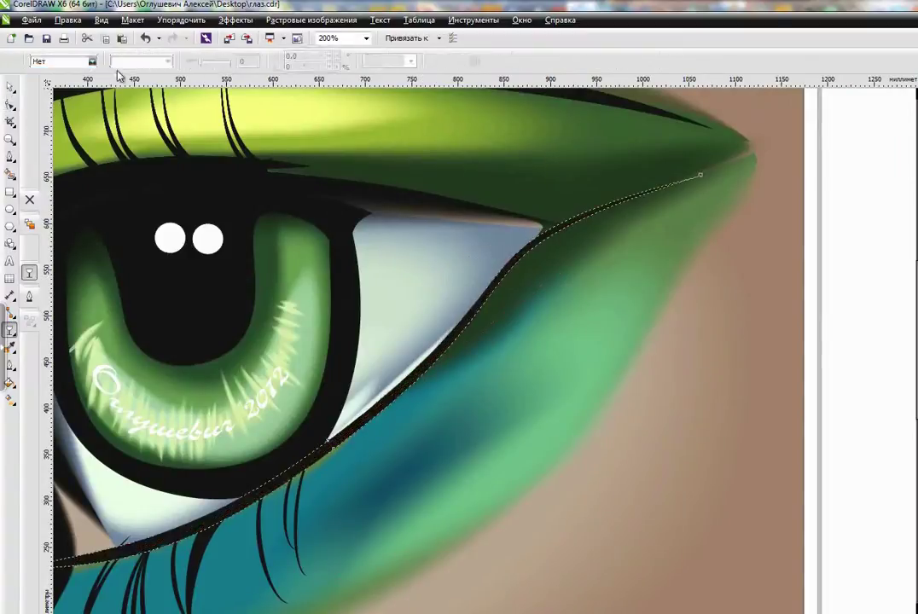
pyautogui.click(34, 61)
pyautogui.click(34, 85)
pyautogui.click(10, 87)
# - Refine the outlines of the softened lower eyelid line and the black upper lid shape around the outer eye corner
pyautogui.press('F10')
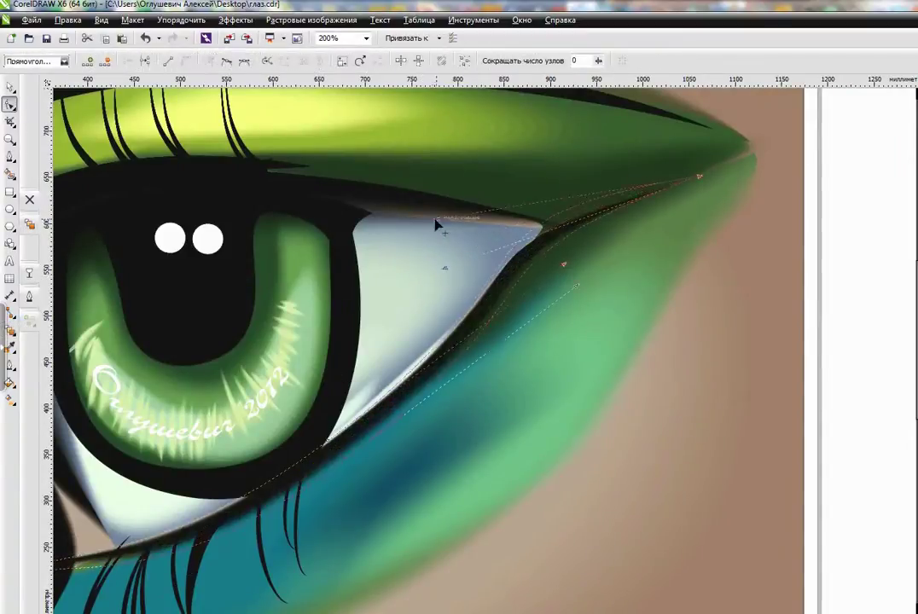
pyautogui.click(433, 241)
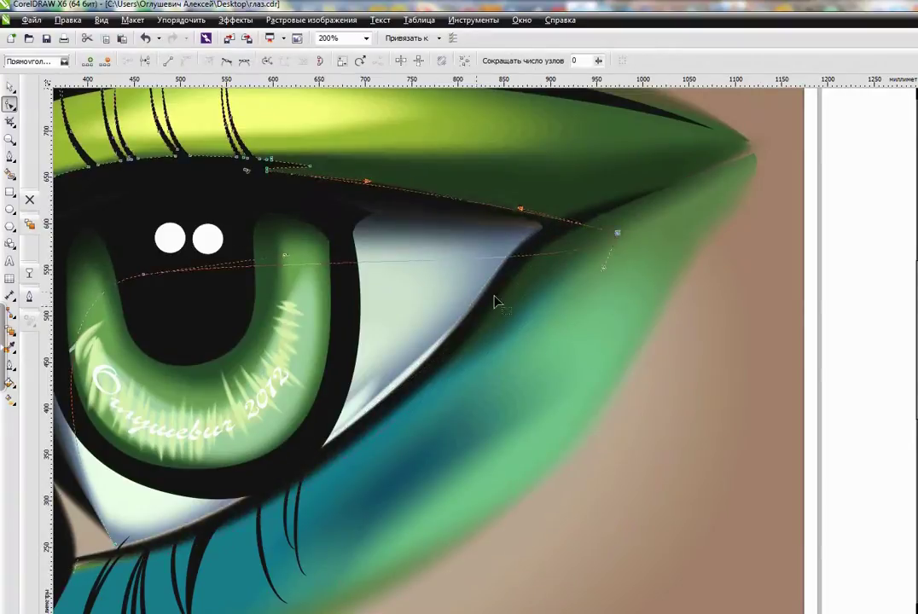
pyautogui.press('space')
pyautogui.scroll(-2, 473, 379)
pyautogui.scroll(3, 514, 336)
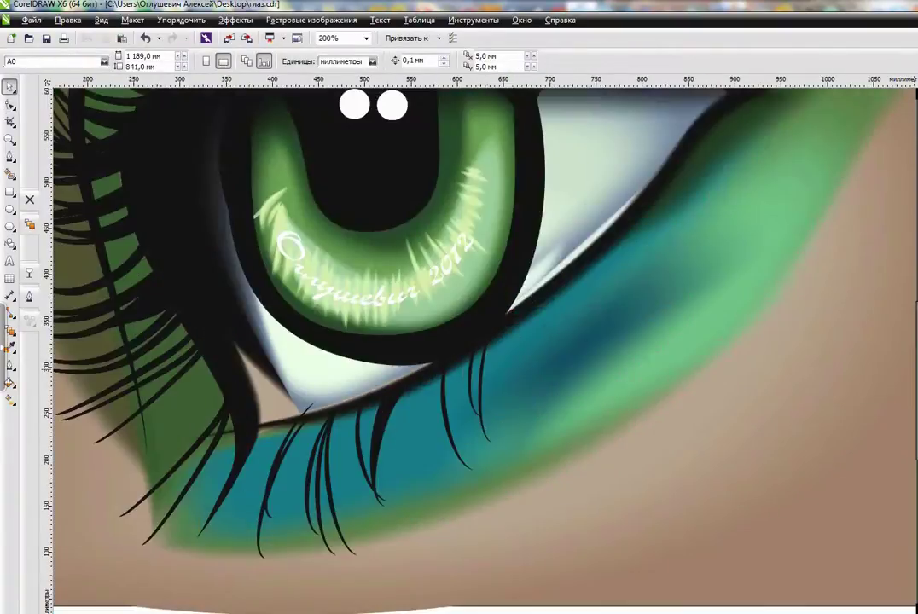
# - Adjust the outer outline of the lower eyelid line's blend at the inner eye corner
pyautogui.click(367, 394)
pyautogui.press('F10')
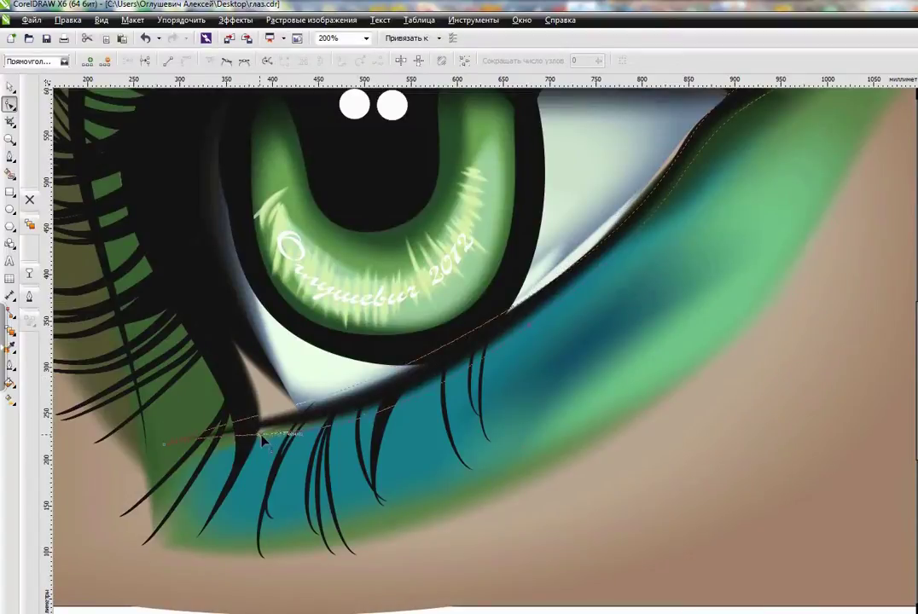
pyautogui.scroll(-2, 514, 333)
pyautogui.press('space')
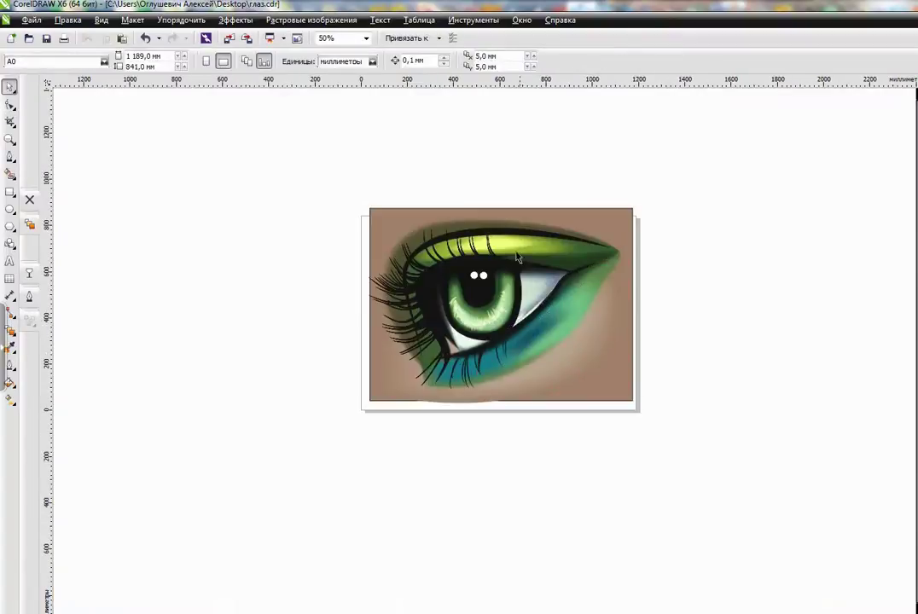
# - Reshape the copy's outline to a shorter, slimmer arc inside the black crease line above the eyelid
pyautogui.click(480, 242)
pyautogui.scroll(2, 501, 393)
pyautogui.press('F10')
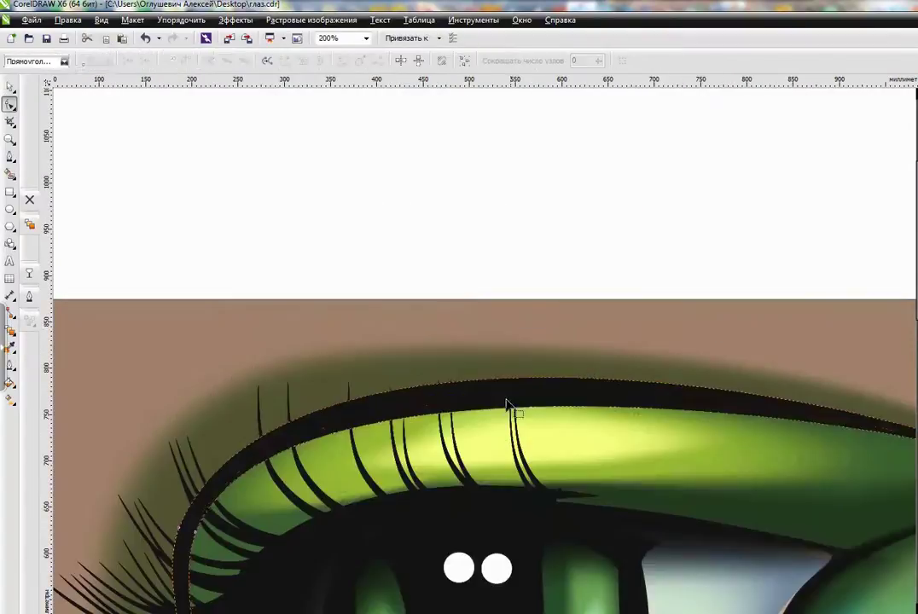
pyautogui.scroll(-1, 826, 301)
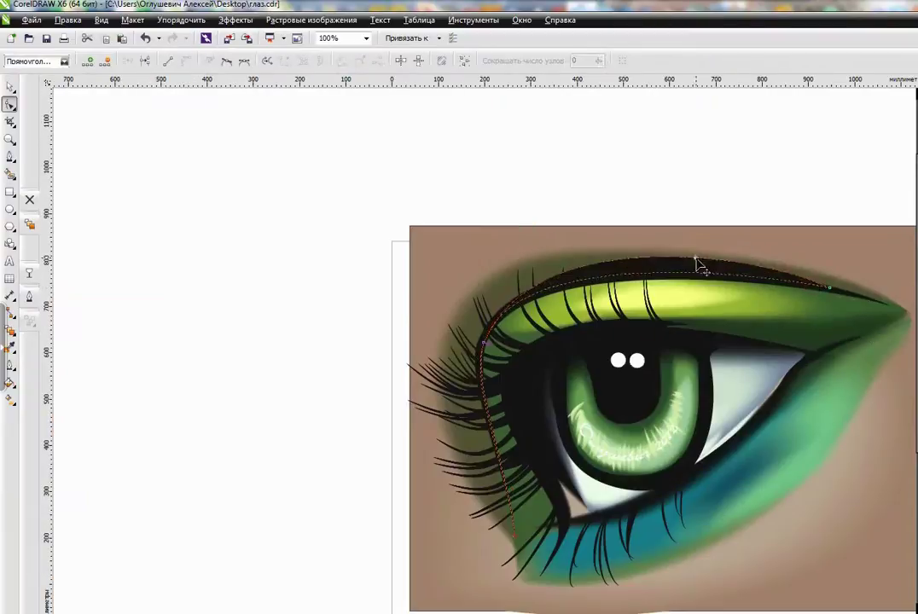
# - Blend the crease line with its copy to soften the line's edges
pyautogui.click(9, 330)
pyautogui.scroll(2, 617, 281)
pyautogui.press('space')
pyautogui.scroll(-1, 539, 375)
pyautogui.press('Escape')
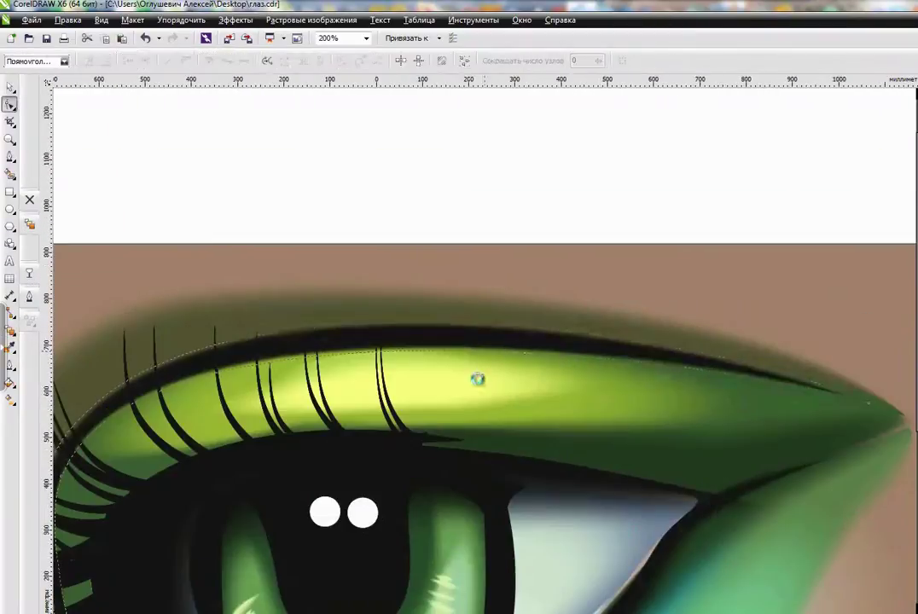
# - Set the uniform transparency of the inner crease line shape to 76
pyautogui.scroll(-1, 879, 285)
pyautogui.press('space')
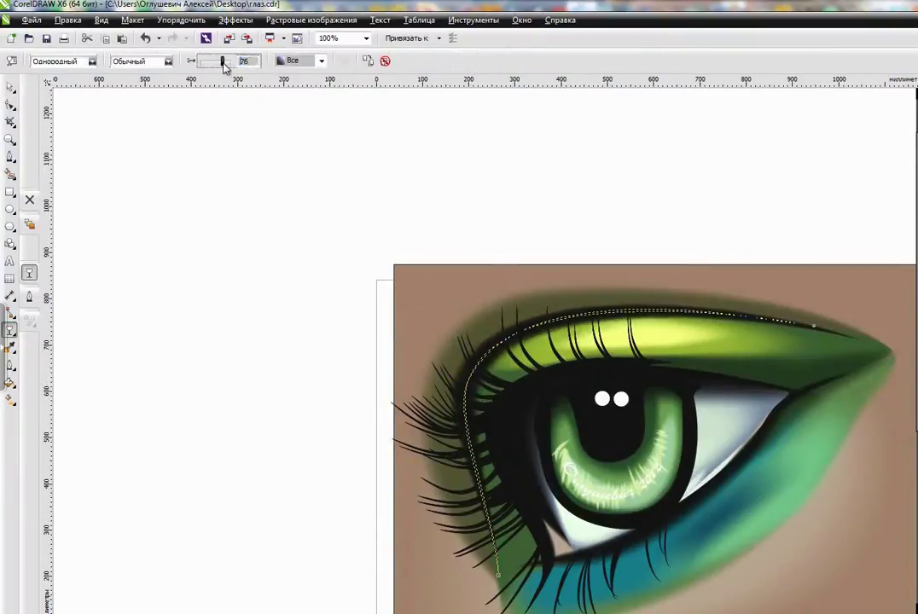
pyautogui.press('space')
# - Pull the copy's ends and bottom nodes inward so its outline fits inside the black ring around the iris
pyautogui.press('Tab')
pyautogui.press('F10')
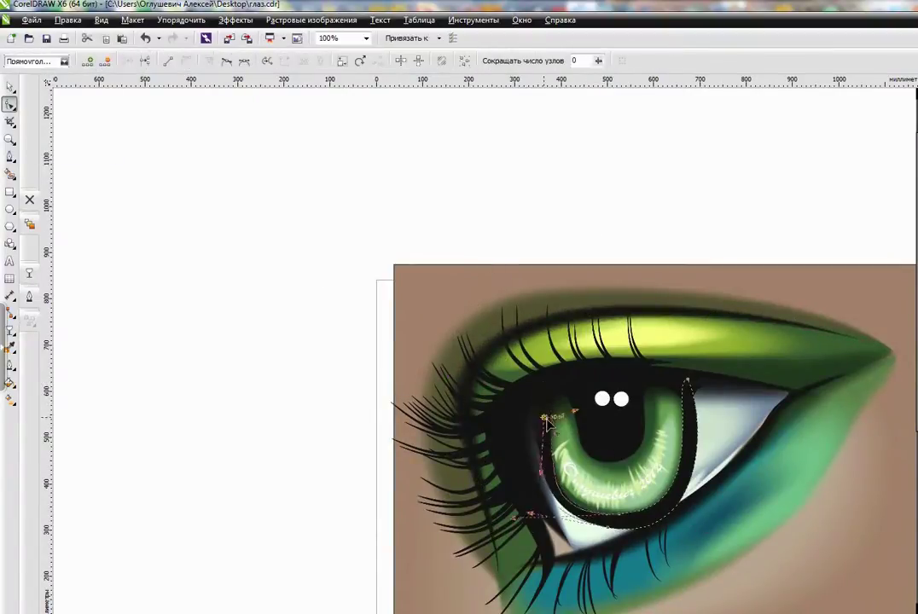
pyautogui.scroll(2, 475, 369)
pyautogui.scroll(-1, 691, 435)
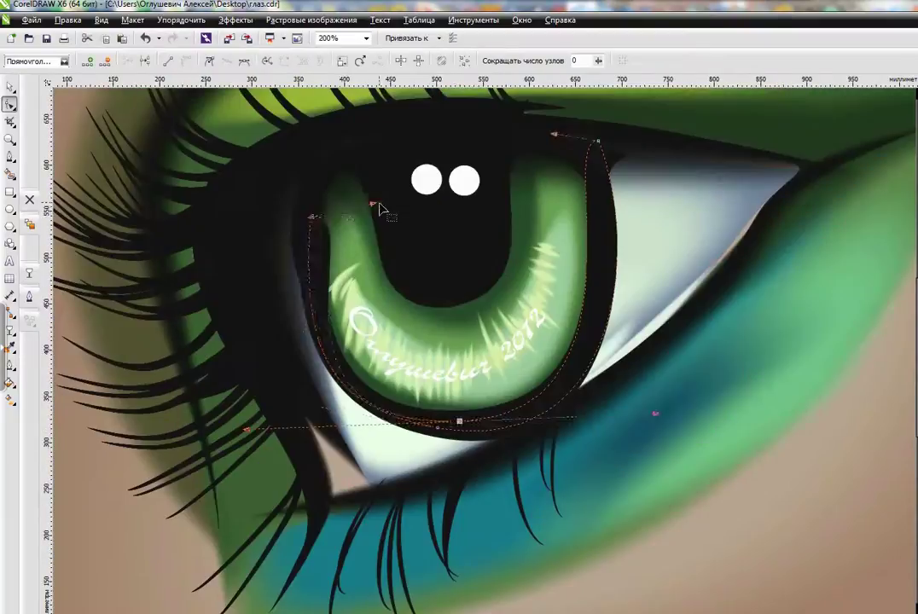
pyautogui.click(600, 181)
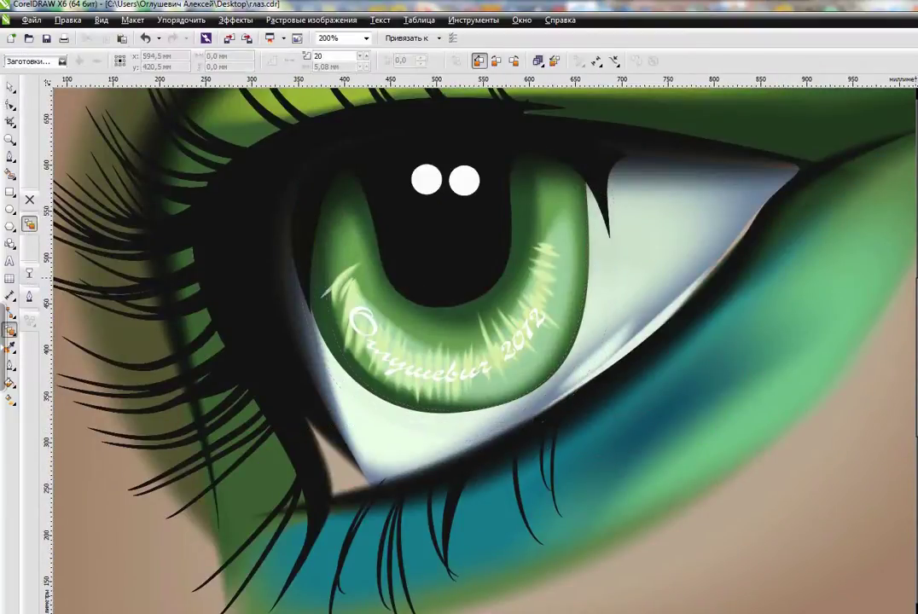
# - Refine the outer outline of the iris ring's 20-step blend along its lower edge
pyautogui.press('space')
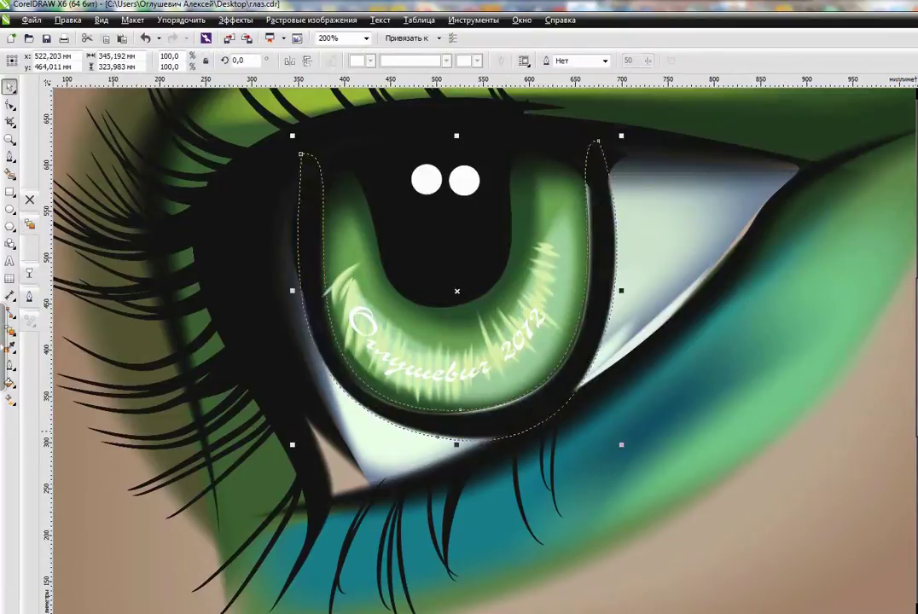
pyautogui.press('F10')
pyautogui.press('Escape')
pyautogui.click(558, 407)
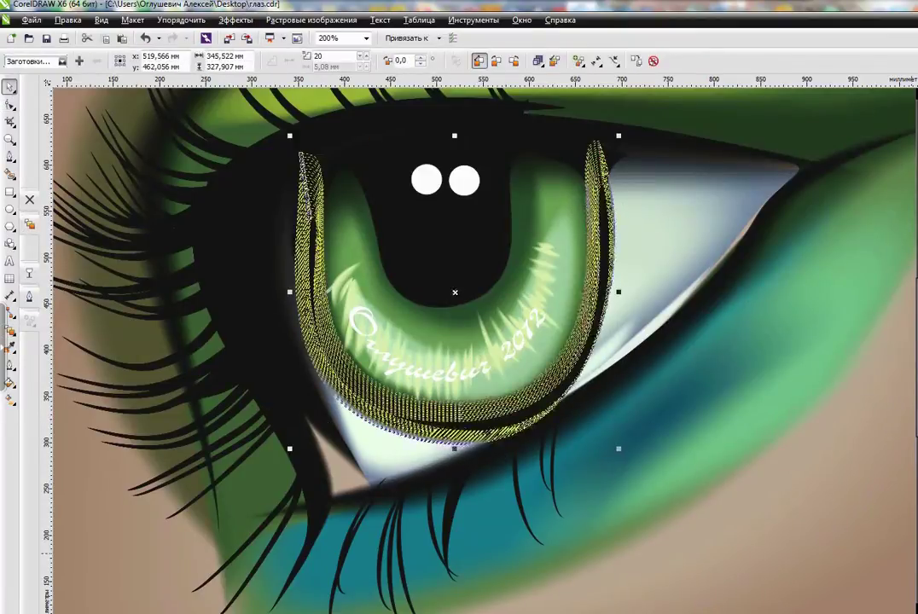
# - Fill the inner shape of the iris ring's blend with a uniform dark green
pyautogui.hotkey('shift', 'F11')
pyautogui.click(491, 390)
pyautogui.press('Return')
pyautogui.press('t')
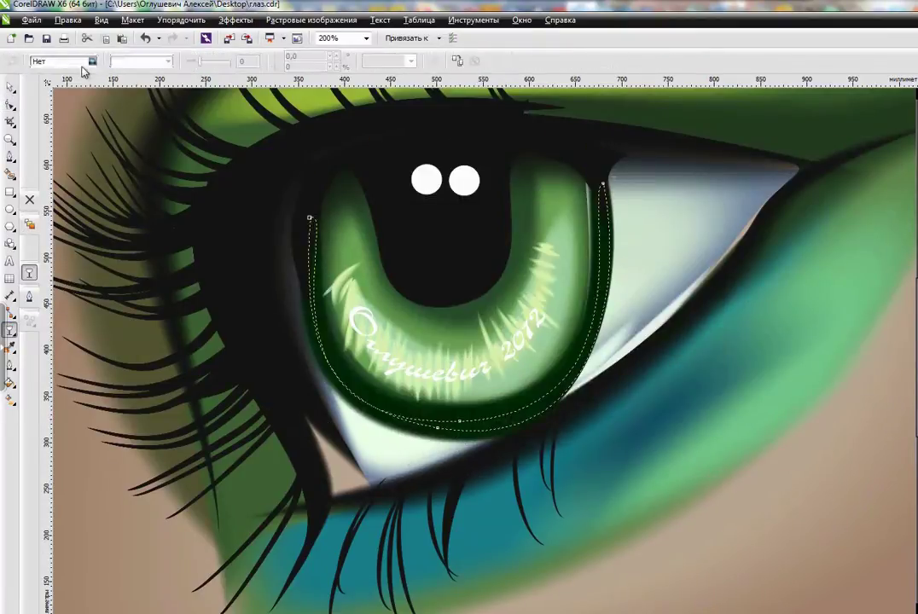
# - Pull the inner edge of the iris ring's transparent outer outline up into the iris and widen its end near the outer corner
pyautogui.click(430, 436)
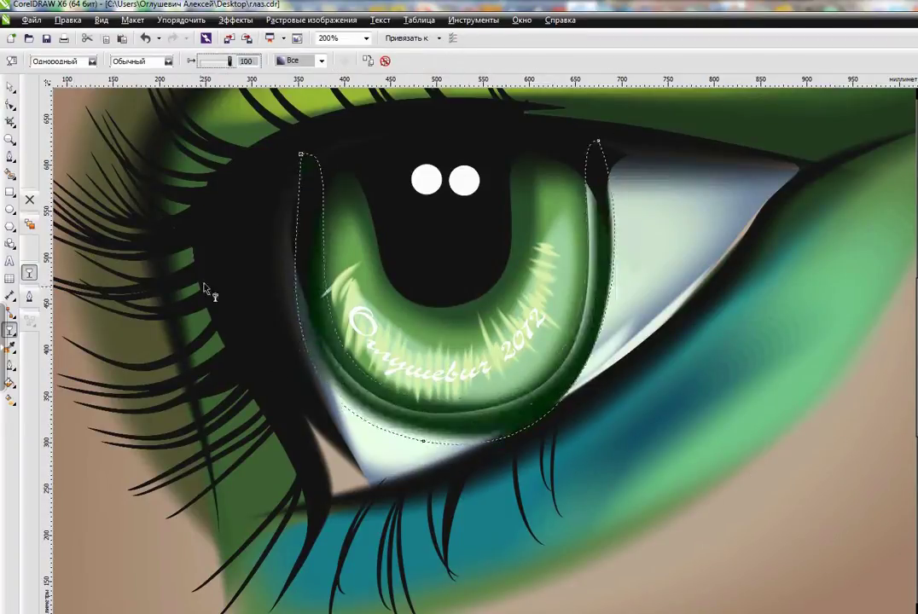
pyautogui.press('F10')
pyautogui.click(459, 421)
pyautogui.moveTo(458, 421); pyautogui.dragTo(450, 377)
pyautogui.click(598, 141)
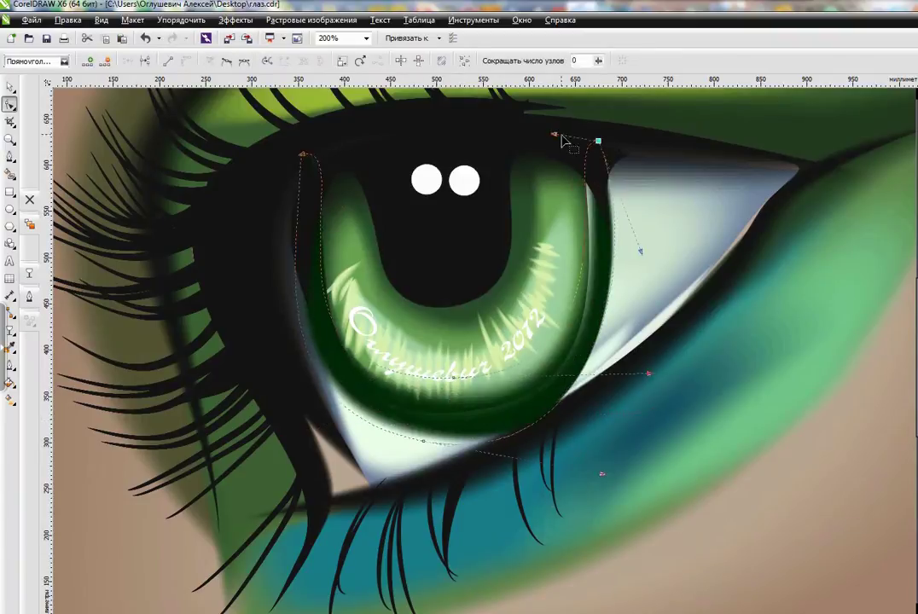
pyautogui.click(495, 375)
pyautogui.click(462, 440)
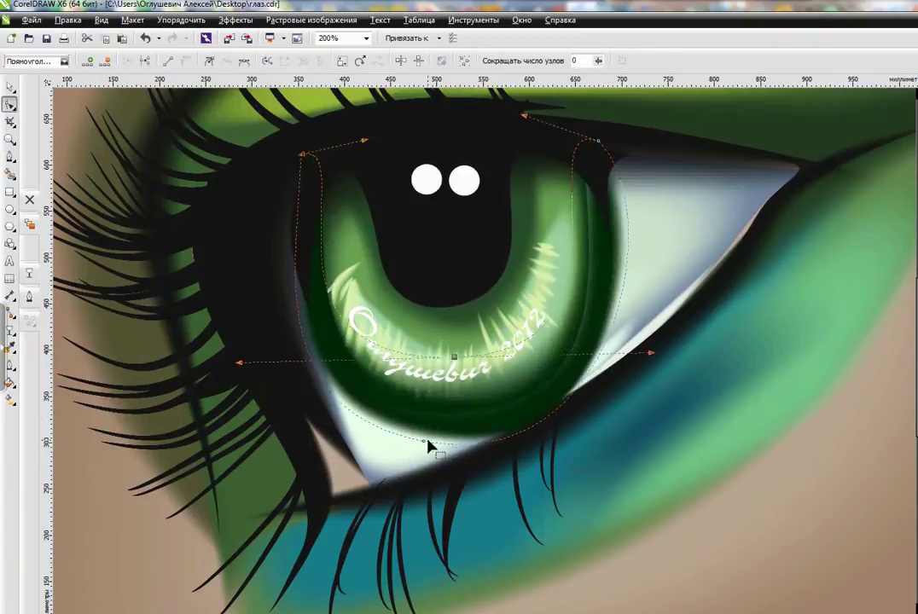
pyautogui.click(409, 418)
pyautogui.click(507, 156)
pyautogui.click(445, 470)
# - Narrow the dark green inner shape of the iris ring's blend along its lower edge and its outer-corner side
pyautogui.press('F3')
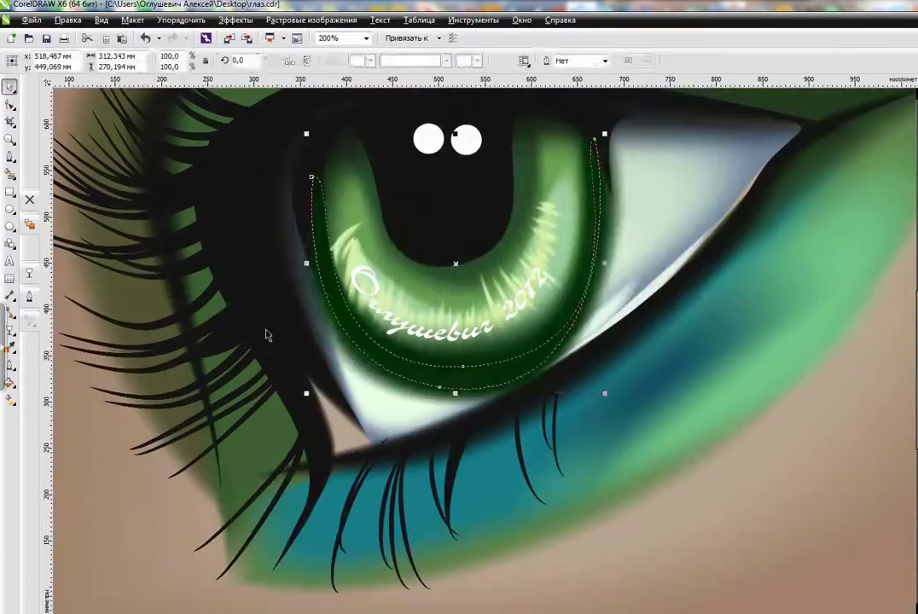
pyautogui.press('F10')
pyautogui.click(453, 375)
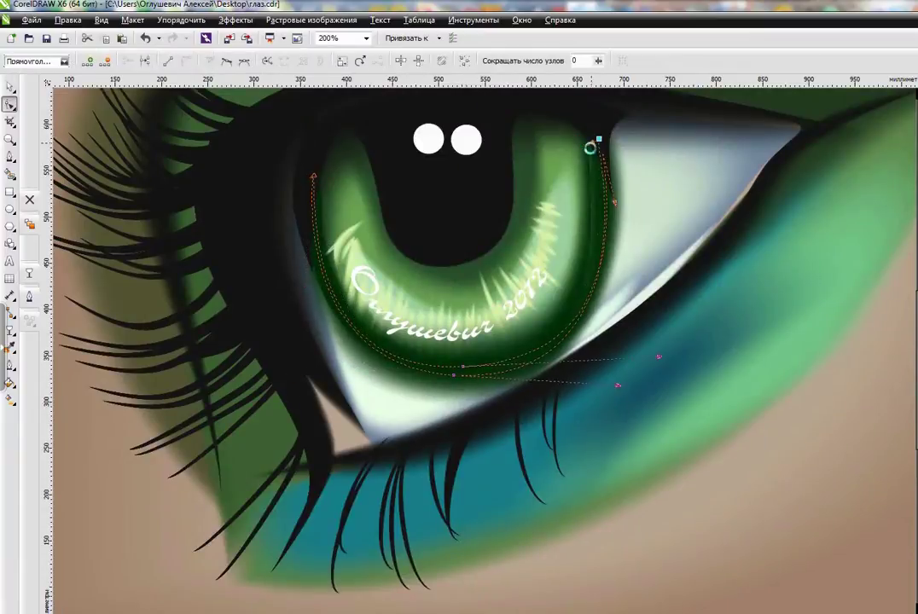
pyautogui.press('space')
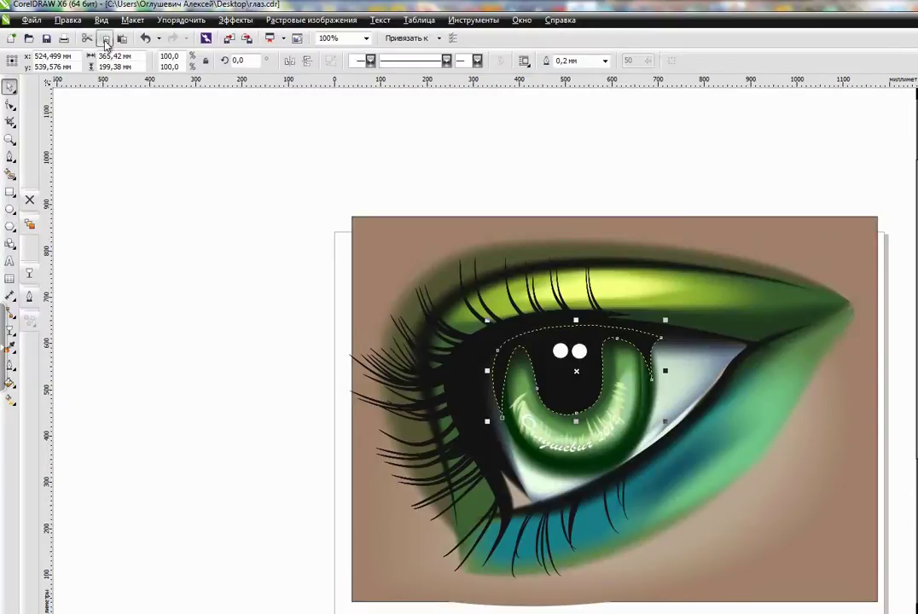
# - Soften the pupil's edge by blending a shrunken copy with the transparent original and extending the outer outline over the iris
pyautogui.press('F10')
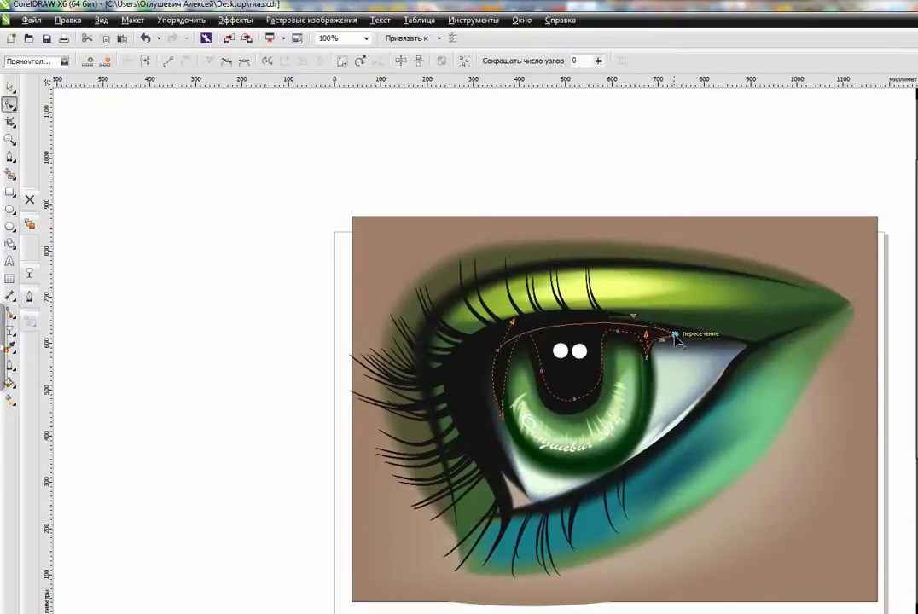
pyautogui.click(29, 272)
pyautogui.press('space')
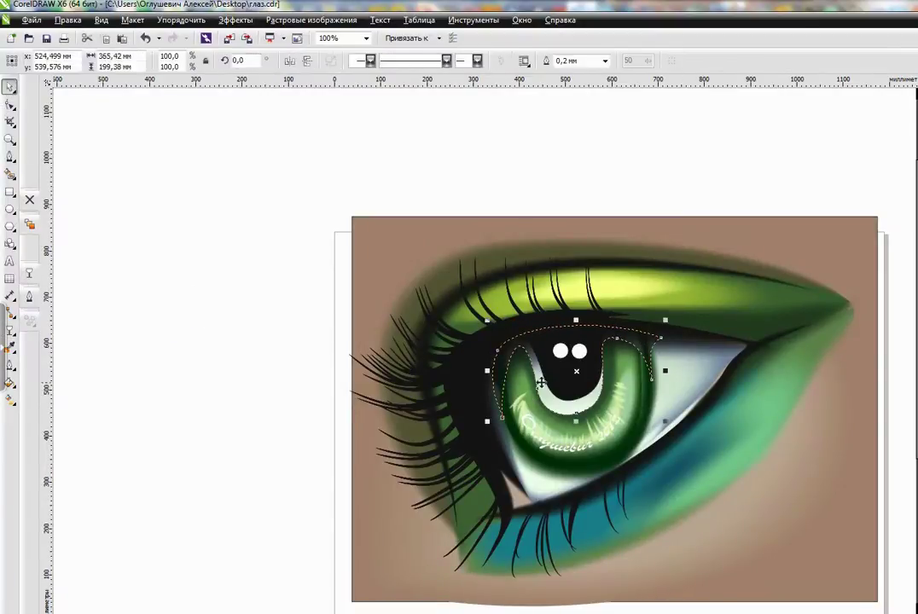
pyautogui.hscroll(5, 101, 258)
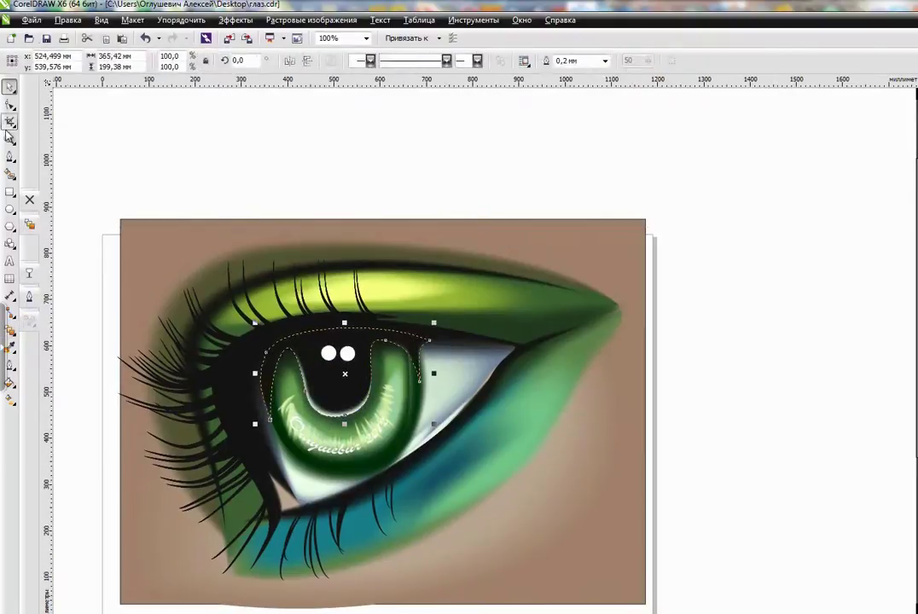
pyautogui.press('F10')
pyautogui.press('Escape')
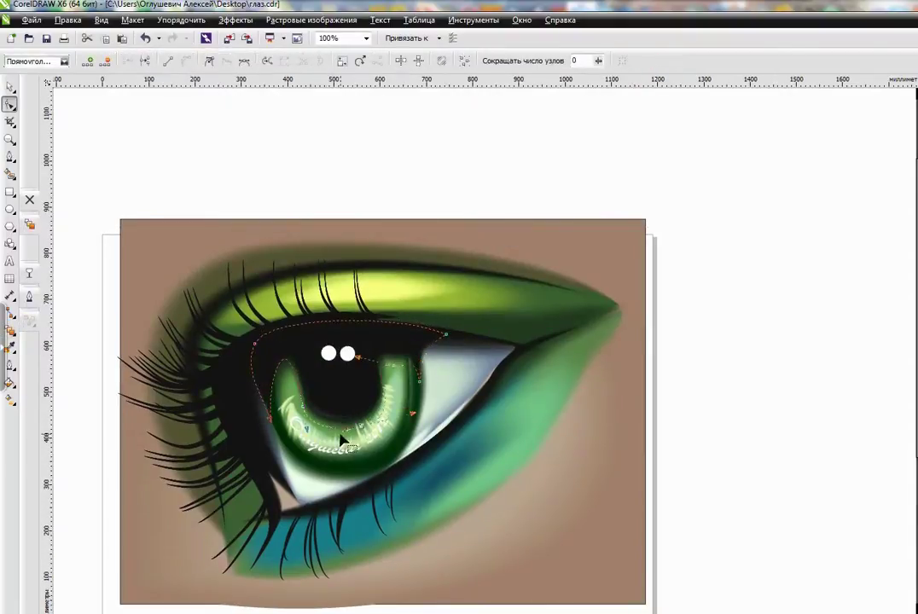
# - Convert the left white highlight circle to curves and stretch it sideways to about 131 mm wide
pyautogui.press('F3')
pyautogui.click(484, 317)
pyautogui.scroll(2, 479, 303)
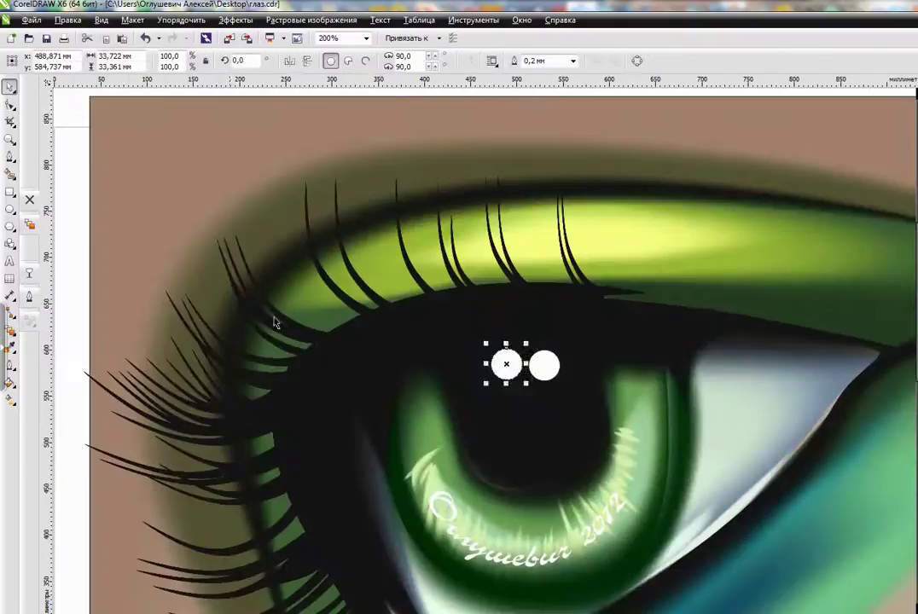
pyautogui.click(181, 20)
pyautogui.click(257, 311)
pyautogui.press('F10')
pyautogui.moveTo(487, 365); pyautogui.dragTo(437, 365)
pyautogui.press('space')
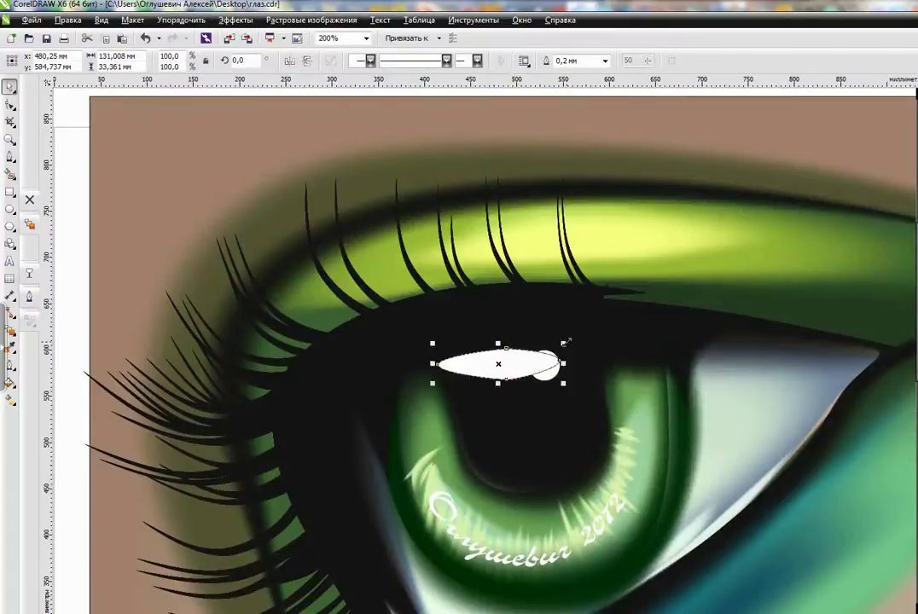
# - Blend the transparent stretched highlight with a small copy about 20 mm wide and 12 mm high placed inside it
pyautogui.click(11, 328)
pyautogui.click(489, 366)
pyautogui.click(29, 224)
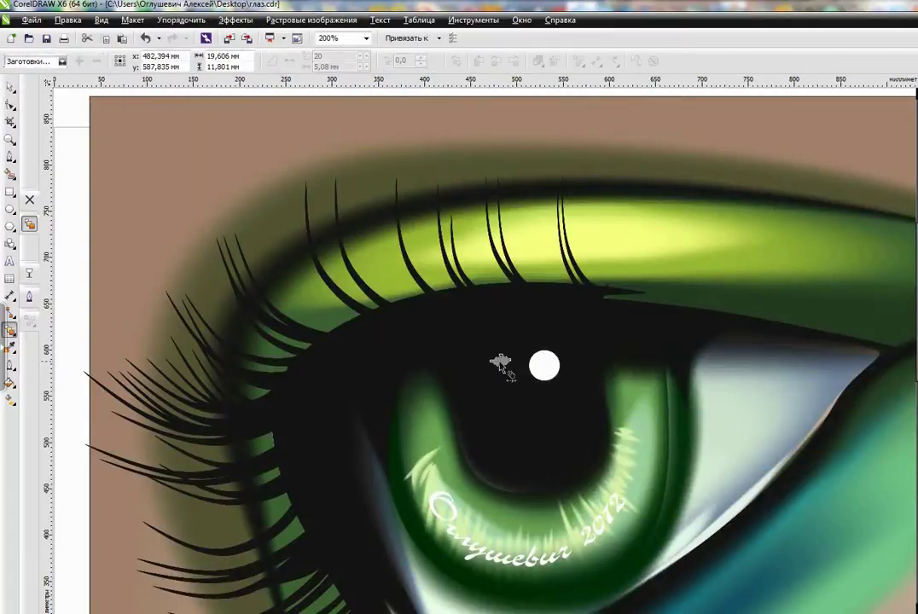
pyautogui.press('space')
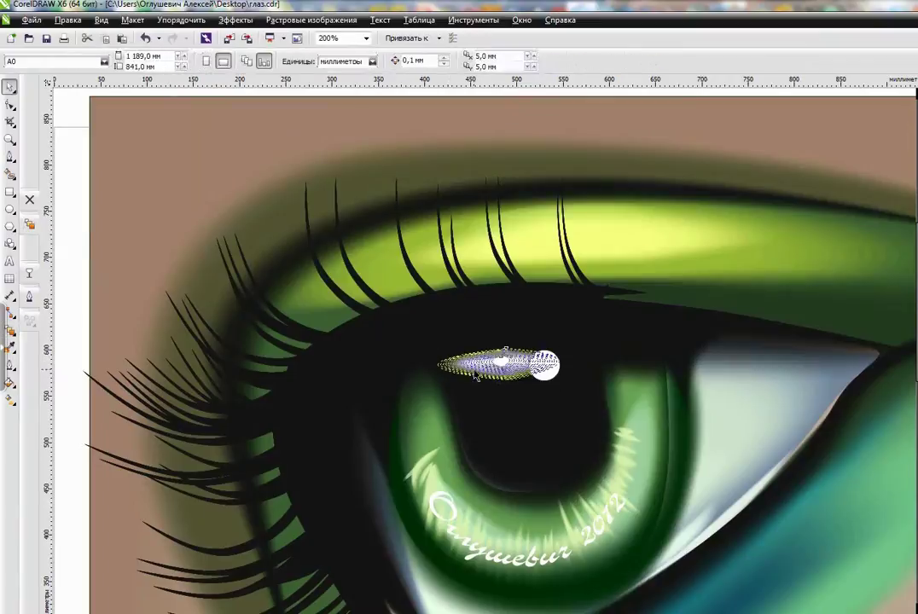
pyautogui.scroll(-2, 379, 347)
pyautogui.scroll(2, 429, 352)
# - Spread the highlight blend's outline over the pupil's upper part and adjust its transparency to make a soft glow
pyautogui.press('Tab')
pyautogui.click(11, 328)
pyautogui.moveTo(409, 337); pyautogui.dragTo(467, 393)
pyautogui.click(93, 61)
pyautogui.click(59, 90)
pyautogui.press('space')
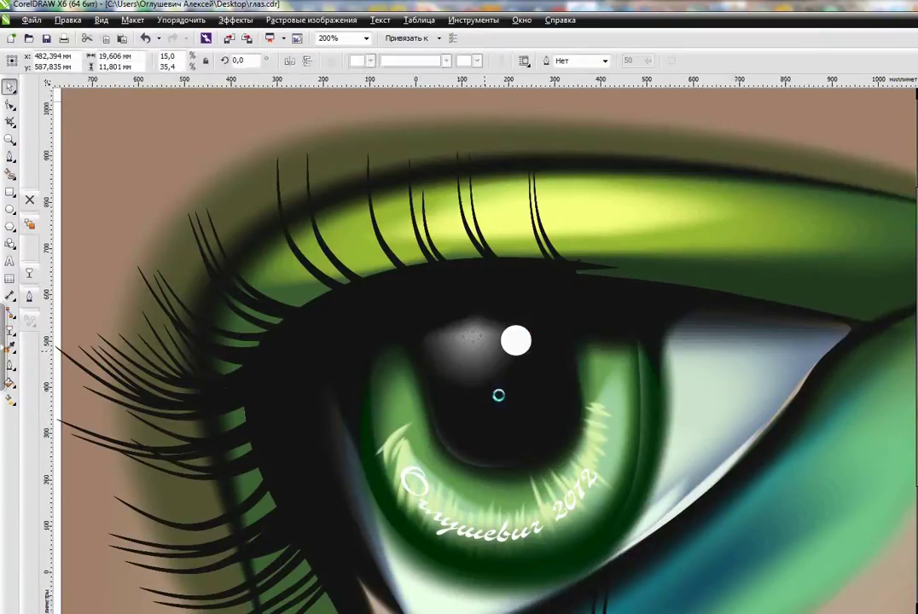
# - Enlarge the remaining white highlight circle to about 45 mm wide and soften it into a blurred spot with a transparent blend
pyautogui.scroll(-2, 476, 389)
pyautogui.scroll(2, 476, 388)
pyautogui.press('Tab')
pyautogui.press('Escape')
pyautogui.click(471, 367)
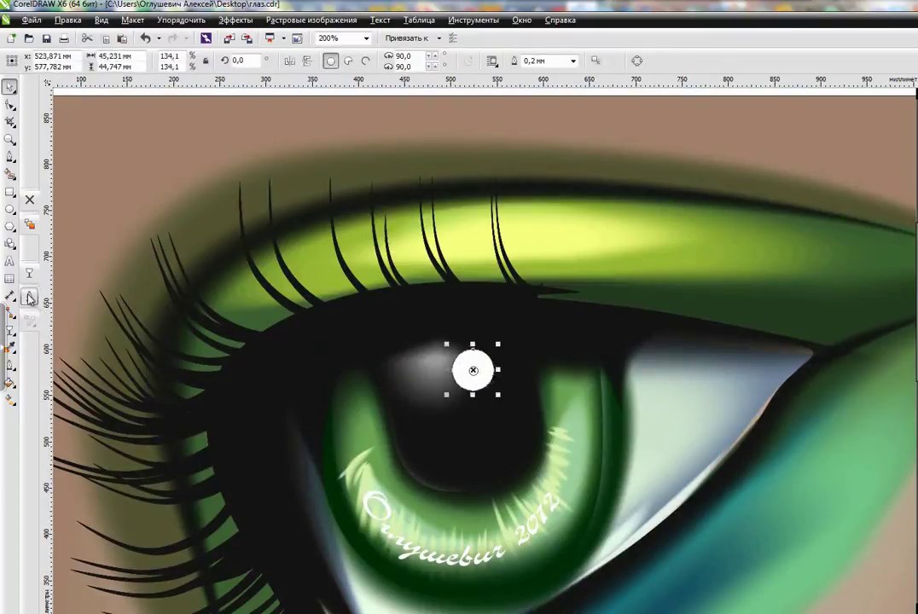
pyautogui.click(11, 328)
pyautogui.scroll(-2, 475, 372)
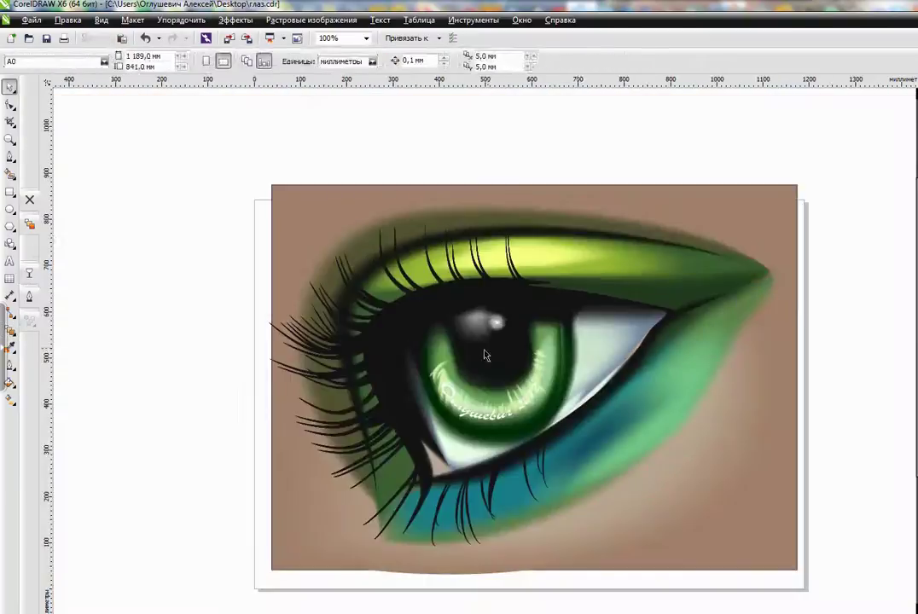
# - Add a second soft white highlight spot beside the first, over the glow on the pupil
pyautogui.scroll(4, 491, 352)
pyautogui.press('space')
pyautogui.scroll(-4, 380, 395)
pyautogui.press('Escape')
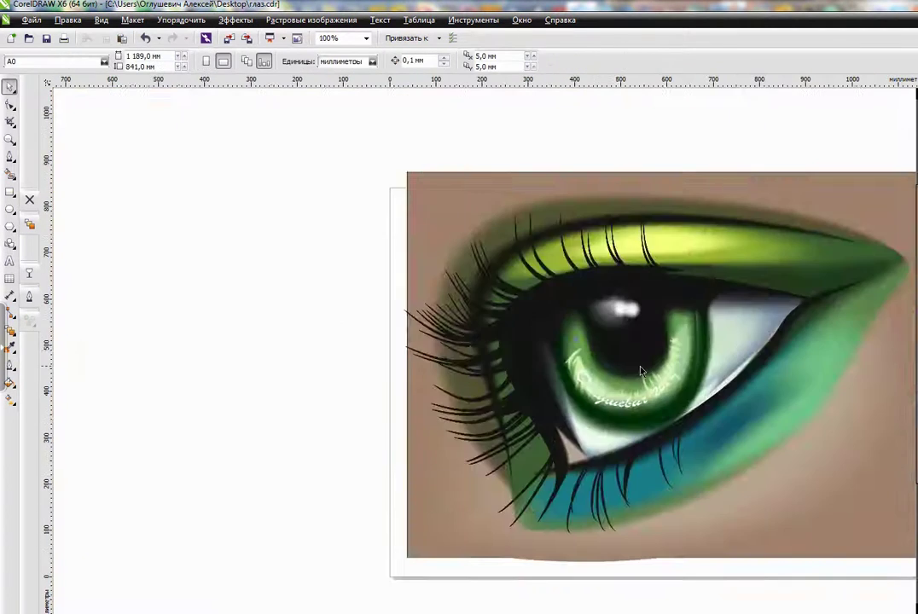
pyautogui.scroll(3, 471, 368)
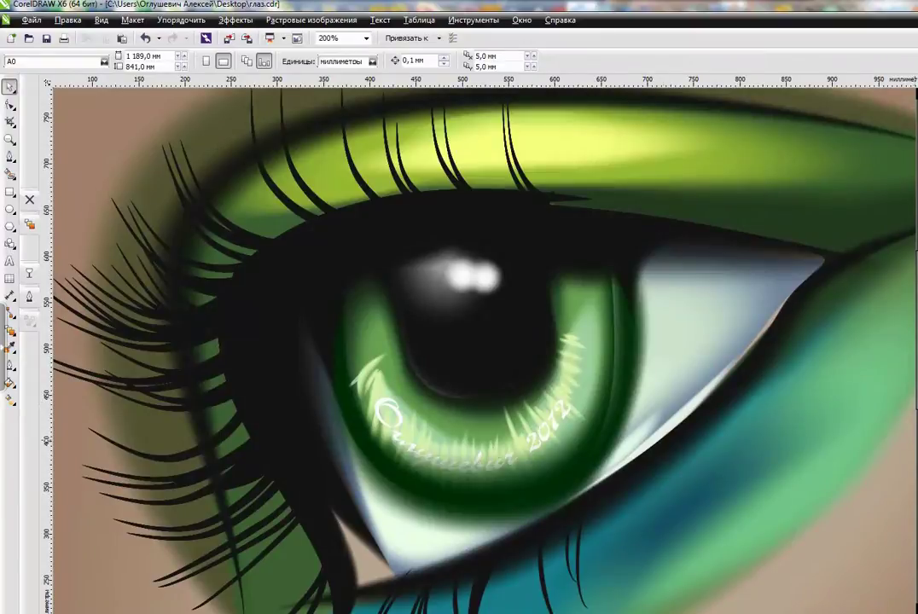
pyautogui.scroll(-1, 488, 359)
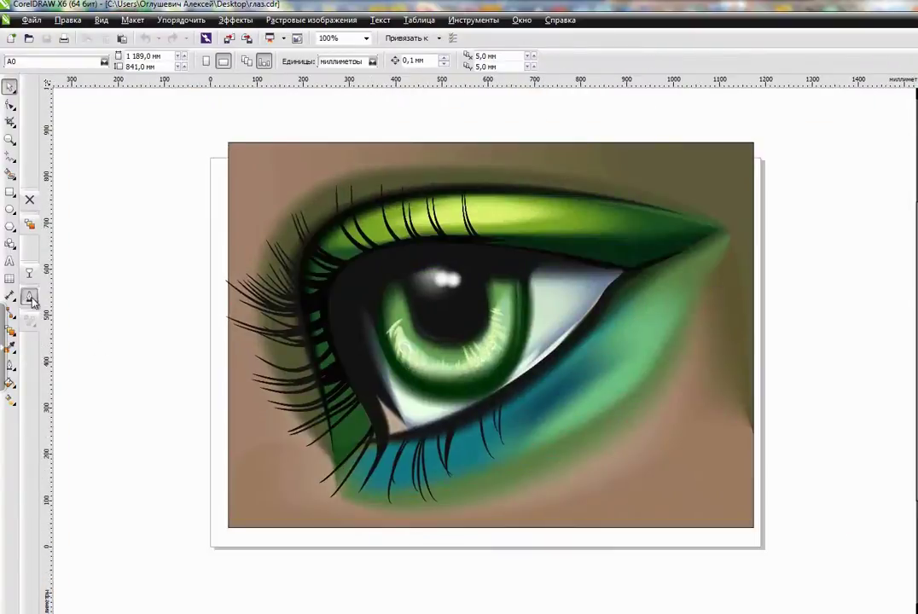
# - Draw a closed outline about 850 mm wide and 630 mm high around the lower eyelid, following the lower lash line
pyautogui.click(25, 296)
pyautogui.click(351, 447)
pyautogui.click(379, 441)
pyautogui.click(481, 401)
pyautogui.click(618, 278)
pyautogui.click(643, 262)
pyautogui.click(736, 228)
pyautogui.click(716, 325)
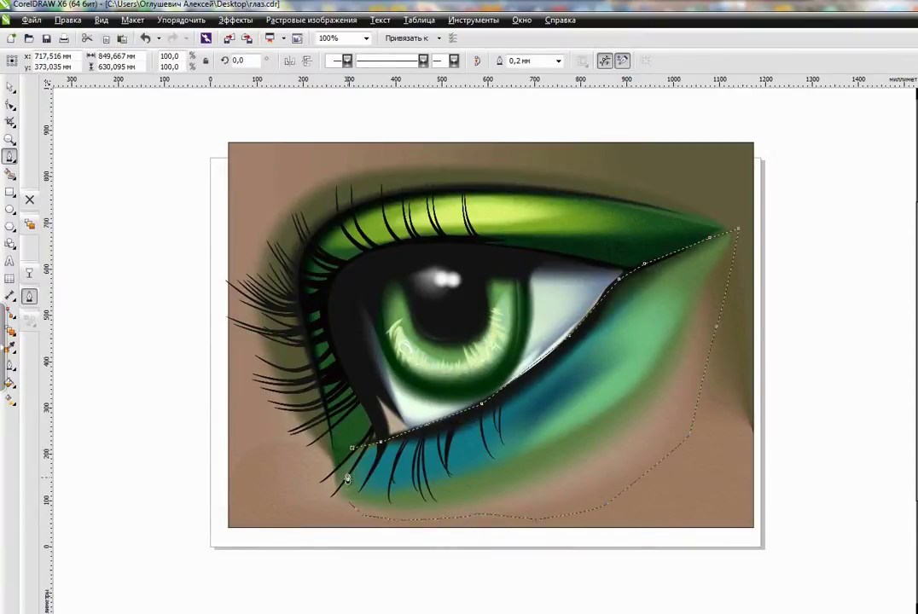
# - Reduce the lower eyelid outline's nodes with a value of 100 and smooth its lower edge and inner-corner end
pyautogui.click(10, 103)
pyautogui.click(598, 60)
pyautogui.moveTo(598, 61); pyautogui.dragTo(646, 104)
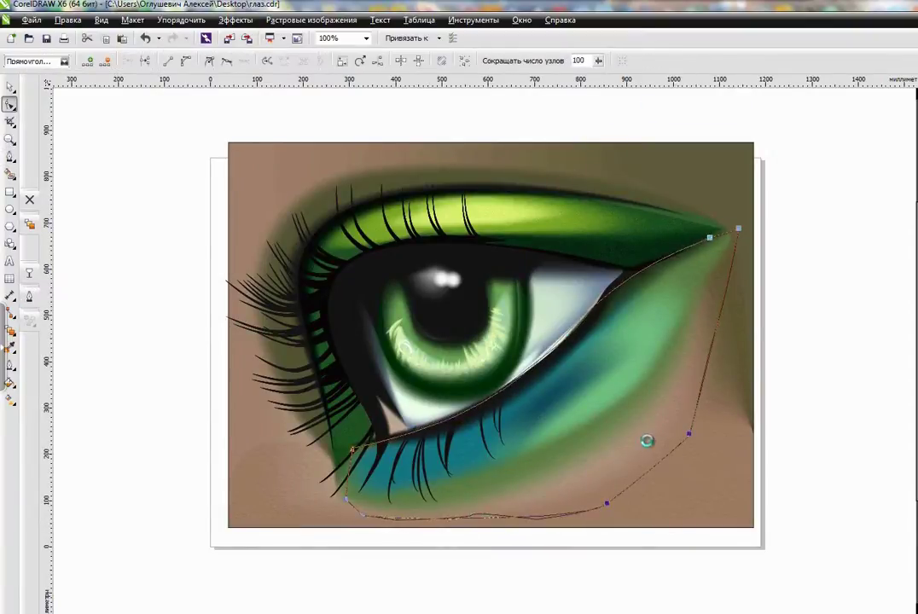
pyautogui.moveTo(679, 442); pyautogui.dragTo(449, 565)
pyautogui.click(348, 487)
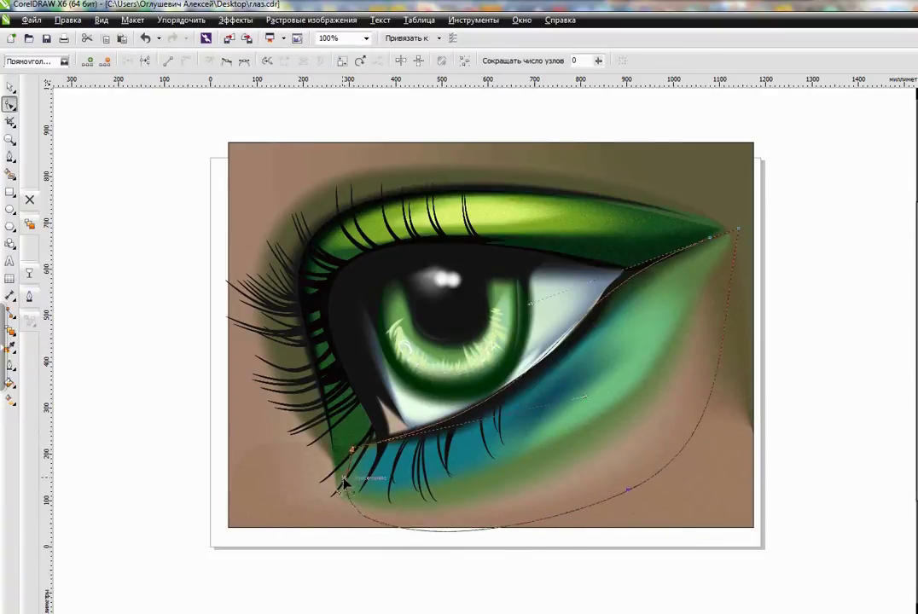
# - Apply a texture fill to the lower eyelid outline
pyautogui.click(10, 397)
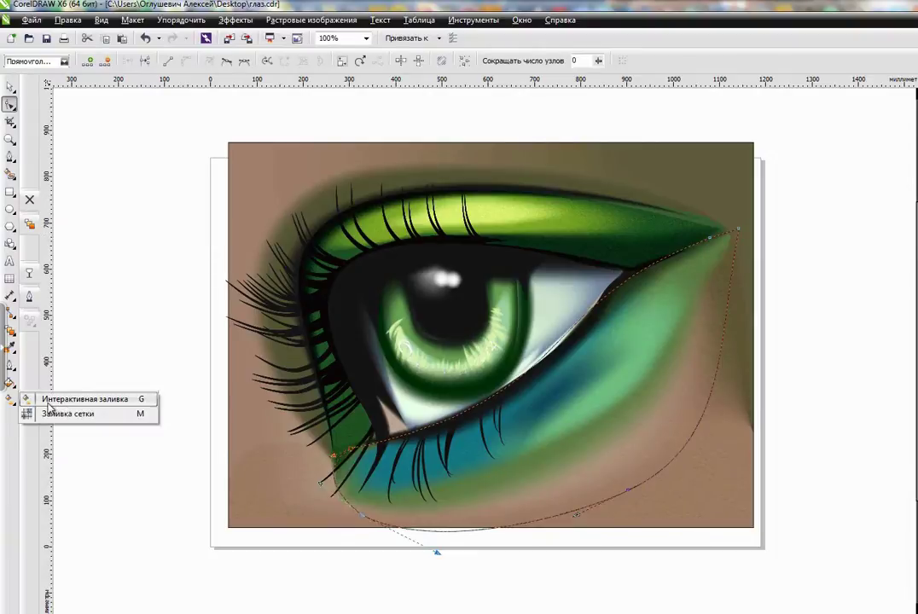
pyautogui.click(92, 394)
pyautogui.click(68, 61)
pyautogui.click(58, 145)
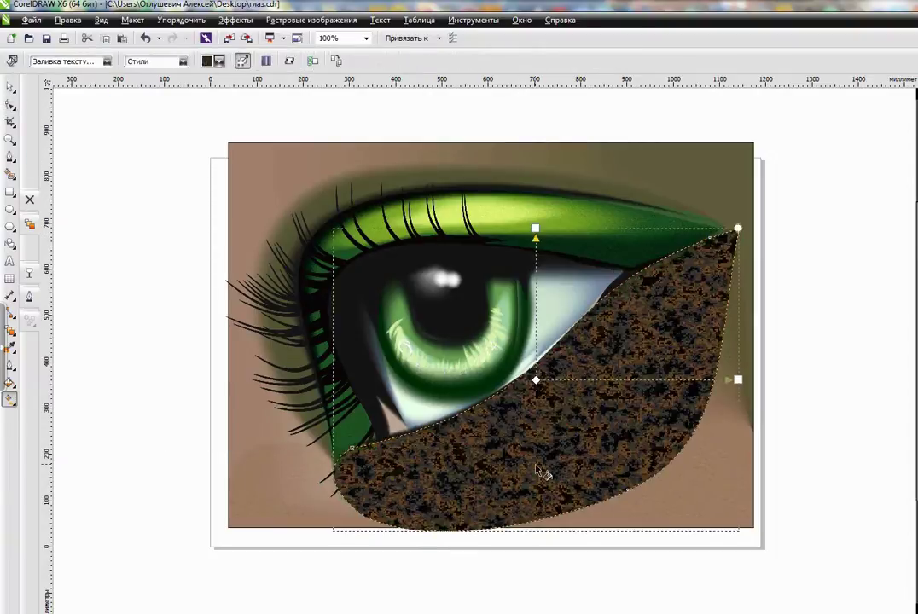
# - Open the texture fill's settings and set the Mineral 1 colour to a very dark brown
pyautogui.click(12, 60)
pyautogui.click(702, 334)
pyautogui.click(687, 433)
pyautogui.click(442, 236)
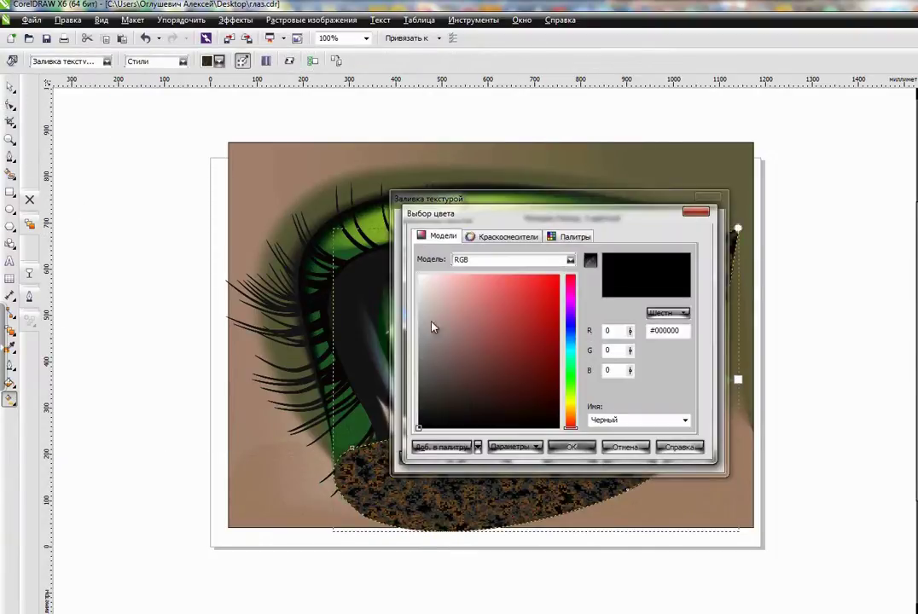
pyautogui.click(477, 406)
pyautogui.click(571, 447)
# - Choose a custom colour for the texture's Mineral 2 and set Mineral 3 to the reddish brown #6E3636
pyautogui.click(702, 352)
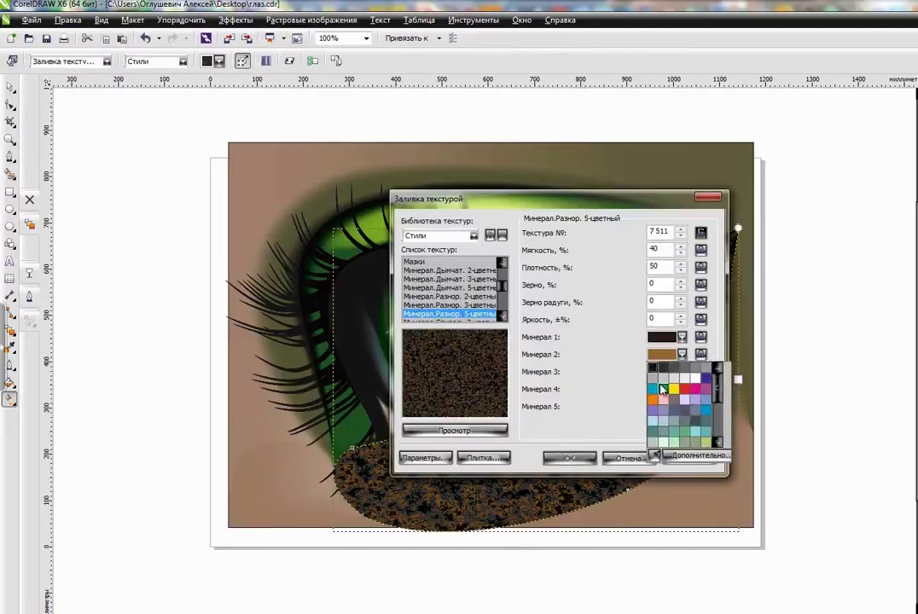
pyautogui.click(716, 454)
pyautogui.click(442, 236)
pyautogui.click(569, 422)
pyautogui.click(572, 447)
pyautogui.click(682, 373)
pyautogui.click(700, 474)
pyautogui.click(491, 364)
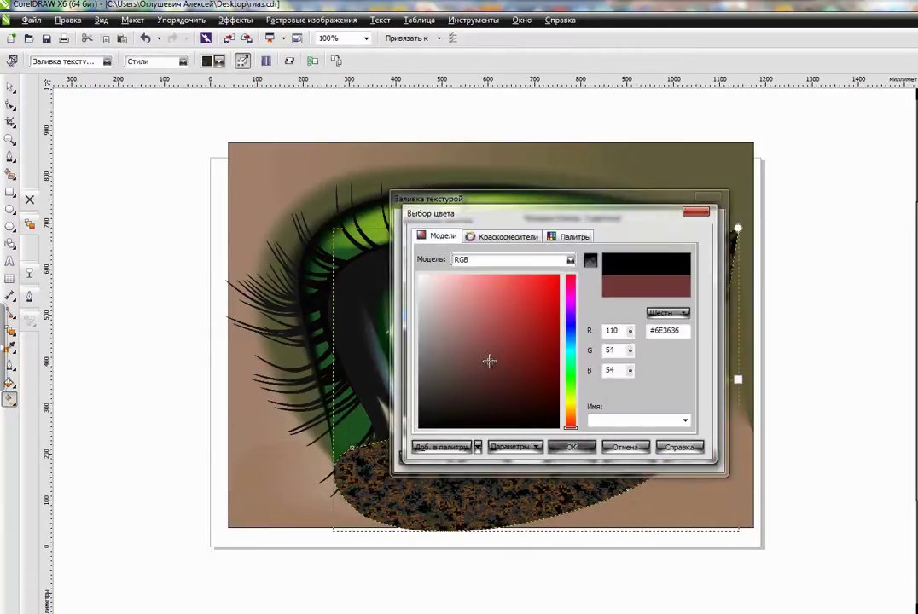
pyautogui.click(571, 447)
# - Choose a colour for the texture's Mineral 4 and apply the edited texture to the lower eyelid shape
pyautogui.click(682, 389)
pyautogui.click(705, 443)
pyautogui.click(595, 368)
pyautogui.click(569, 458)
# - Apply a linear transparency in Divide (Деление) mode to the textured eyelid shape, fading the glitter toward the lid's lower edge
pyautogui.click(29, 272)
pyautogui.moveTo(475, 322); pyautogui.dragTo(575, 491)
pyautogui.moveTo(395, 197); pyautogui.dragTo(572, 490)
pyautogui.click(140, 60)
pyautogui.click(132, 108)
pyautogui.moveTo(577, 461); pyautogui.dragTo(552, 421)
pyautogui.moveTo(498, 447); pyautogui.dragTo(511, 420)
pyautogui.click(11, 86)
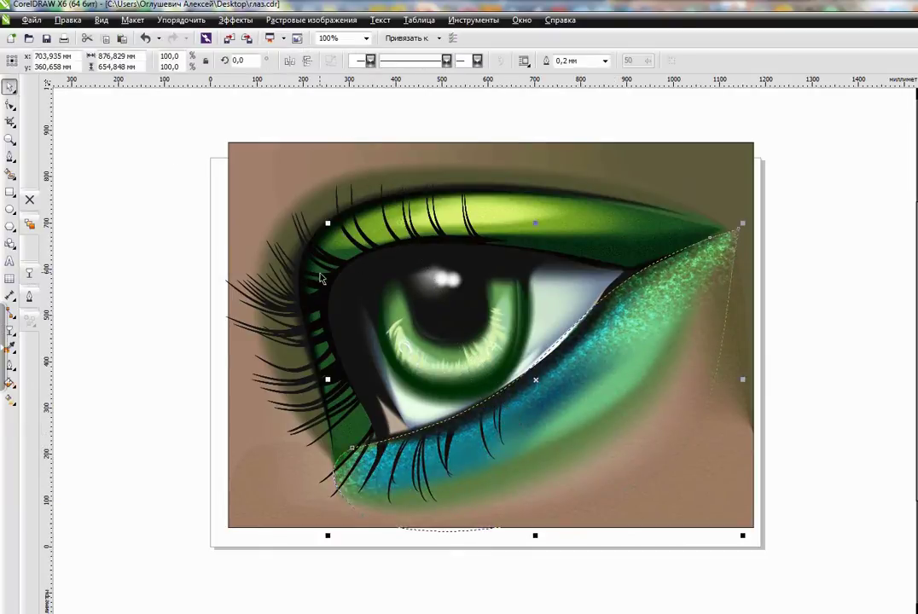
# - Draw a closed outline about 319 mm wide and 254 mm high around the green iris and curve its edges to match
pyautogui.click(10, 158)
pyautogui.moveTo(396, 282)
pyautogui.mouseDown()
pyautogui.moveTo(380, 321)
pyautogui.moveTo(384, 358)
pyautogui.moveTo(402, 385)
pyautogui.moveTo(444, 401)
pyautogui.moveTo(494, 394)
pyautogui.moveTo(512, 361)
pyautogui.moveTo(524, 290)
pyautogui.mouseUp()
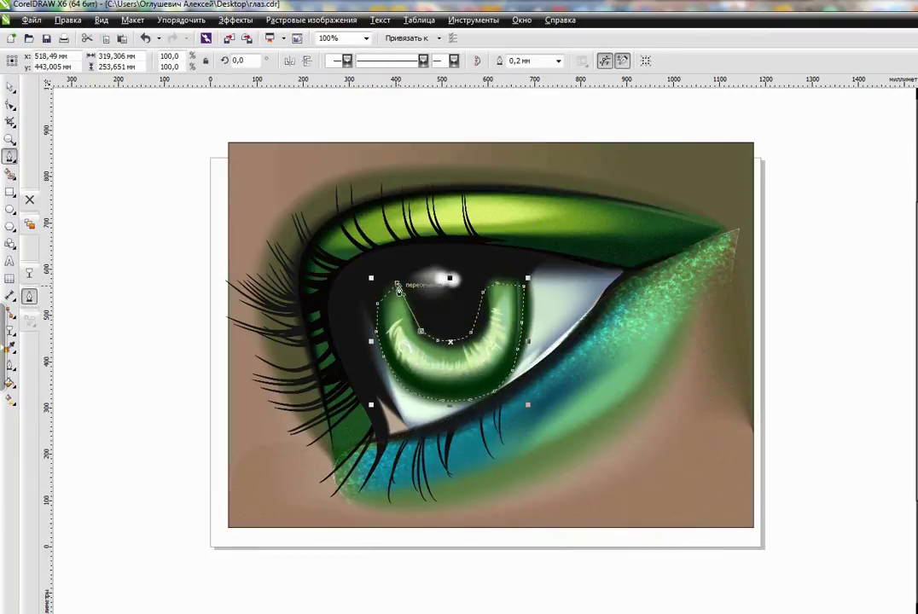
pyautogui.press('F10')
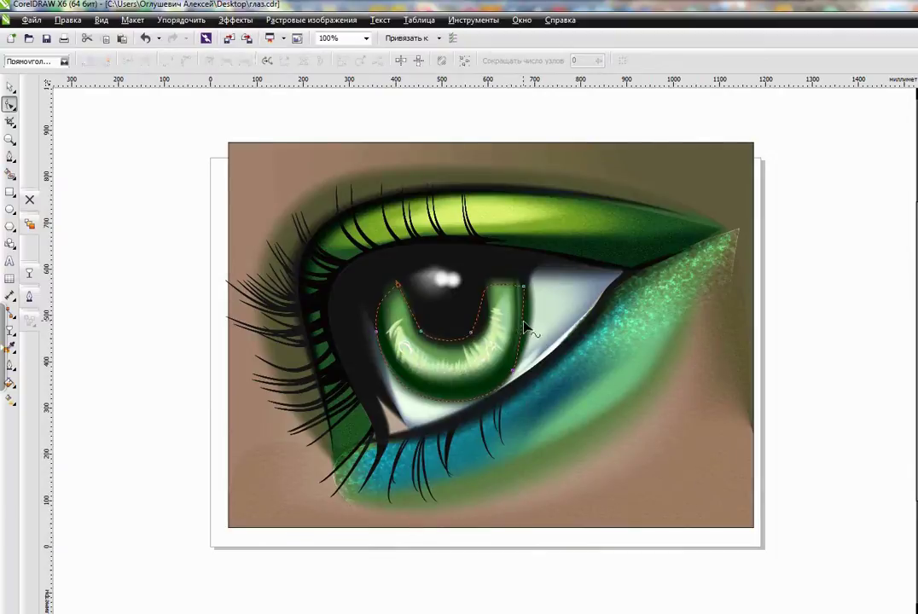
pyautogui.click(376, 330)
pyautogui.moveTo(423, 336); pyautogui.dragTo(470, 346)
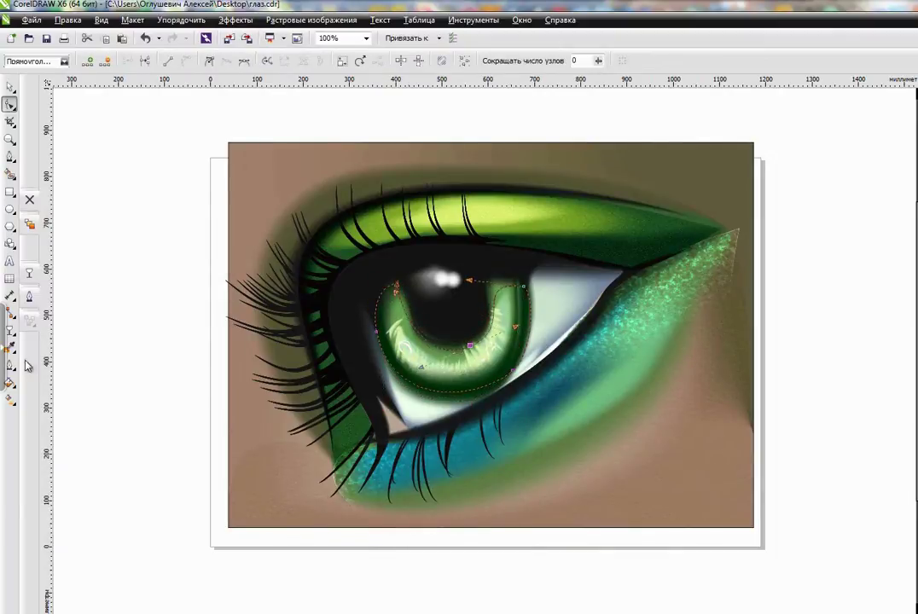
# - Fill the iris outline with the mineral texture and give it a uniform transparency of 93 in Divide (Деление) mode
pyautogui.click(11, 398)
pyautogui.click(68, 365)
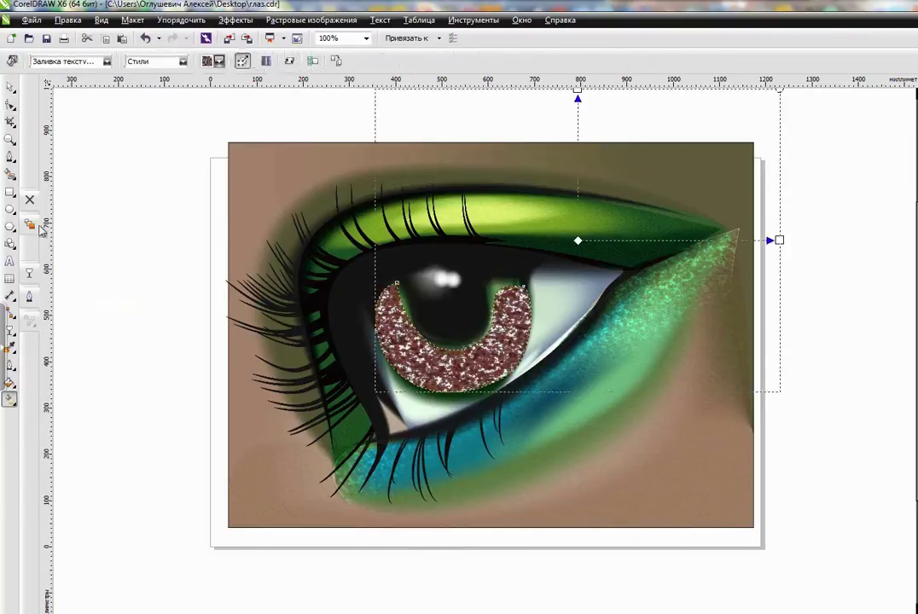
pyautogui.click(29, 273)
pyautogui.click(61, 61)
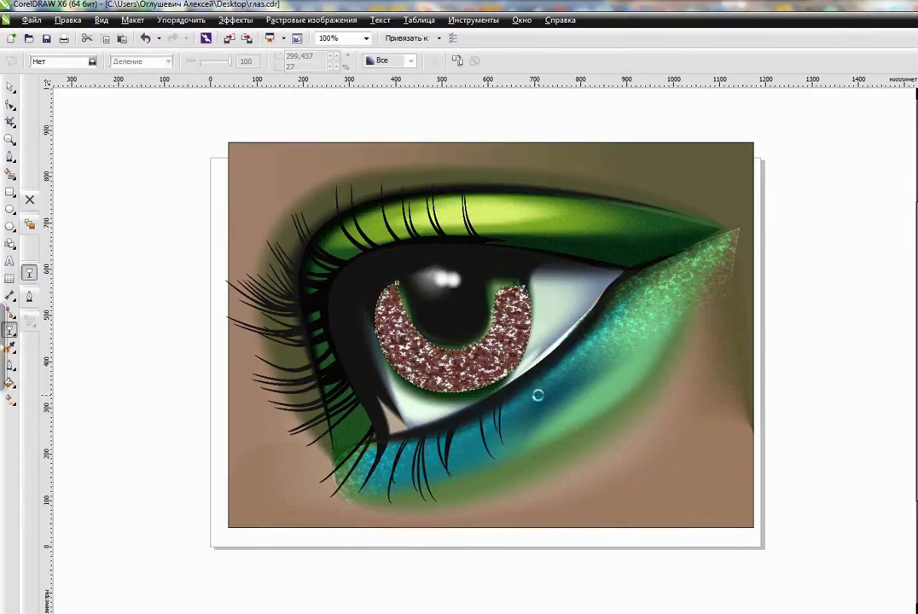
pyautogui.moveTo(379, 246); pyautogui.dragTo(443, 351)
pyautogui.click(67, 62)
pyautogui.click(64, 76)
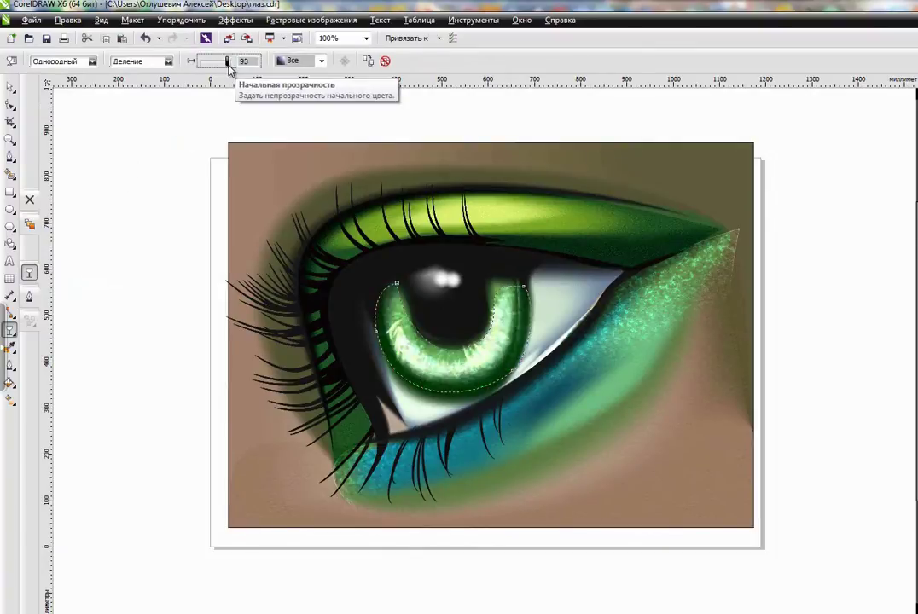
# - Draw a closed outline about 927 mm wide and 292 mm high around the upper eyelid and curve its edges to match
pyautogui.press('space')
pyautogui.click(75, 177)
pyautogui.scroll(-2, 76, 177)
pyautogui.scroll(2, 234, 298)
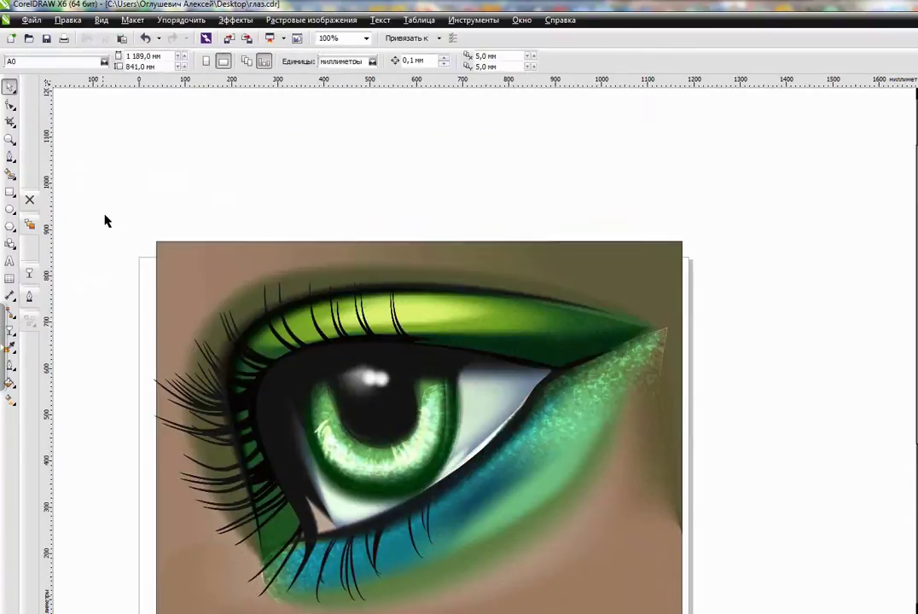
pyautogui.press('F5')
pyautogui.click(273, 316)
pyautogui.click(235, 425)
pyautogui.click(255, 396)
pyautogui.click(276, 364)
pyautogui.click(308, 348)
pyautogui.click(353, 338)
pyautogui.click(450, 349)
pyautogui.click(487, 356)
pyautogui.click(532, 365)
pyautogui.click(517, 295)
pyautogui.click(429, 291)
pyautogui.click(361, 292)
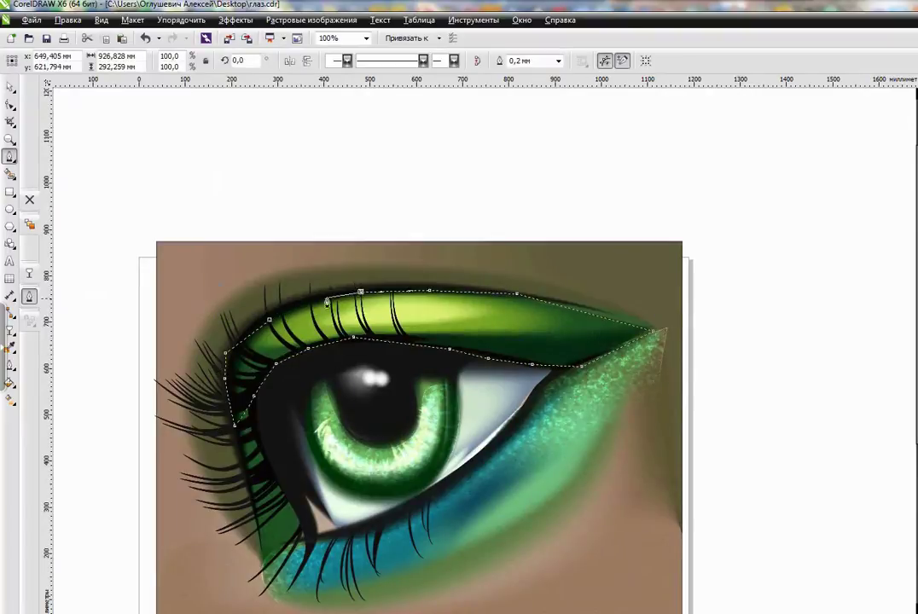
pyautogui.click(269, 323)
pyautogui.press('F10')
pyautogui.click(221, 352)
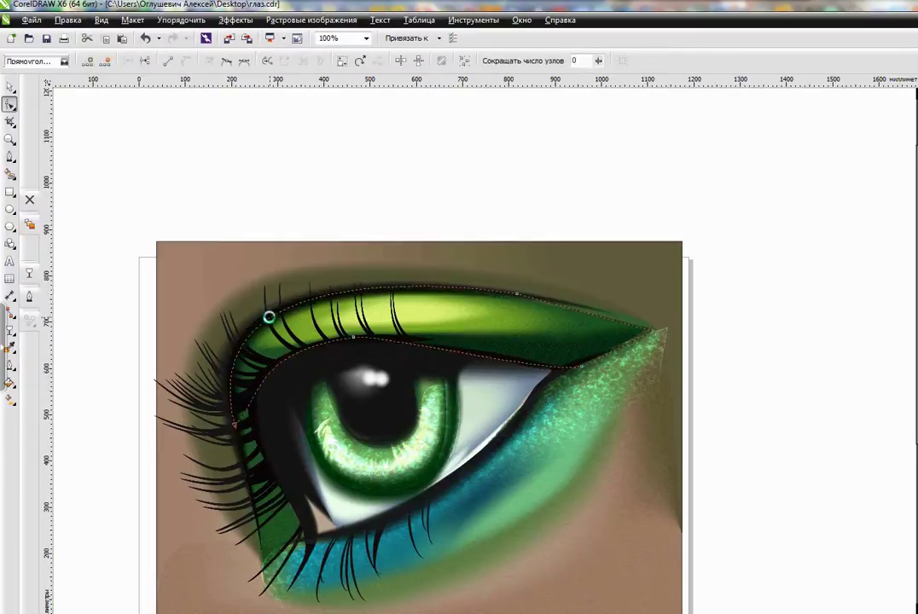
# - Fill the upper eyelid outline with the mineral texture and apply a linear transparency in Divide (Деление) mode
pyautogui.press('g')
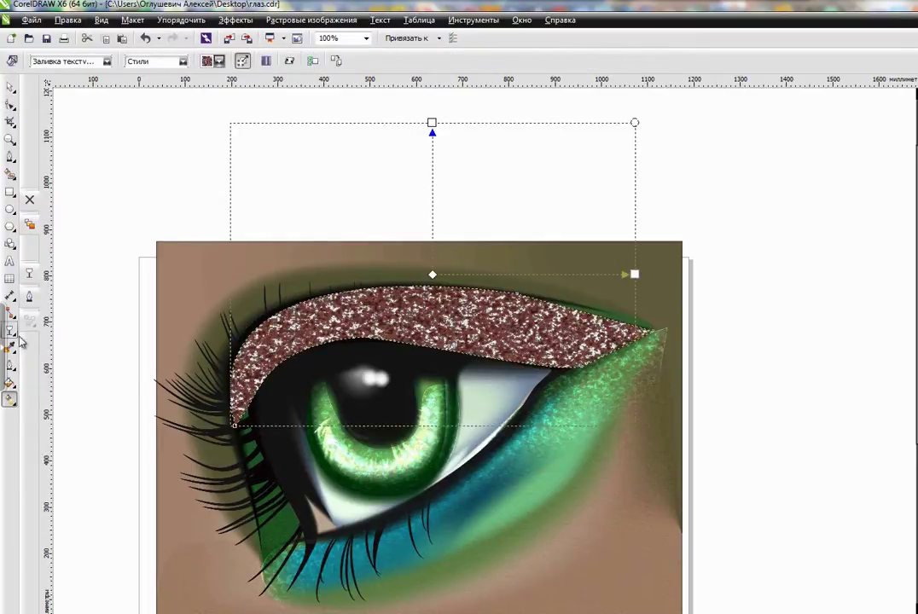
pyautogui.hotkey('ctrl', 'z')
pyautogui.moveTo(417, 373); pyautogui.dragTo(407, 437)
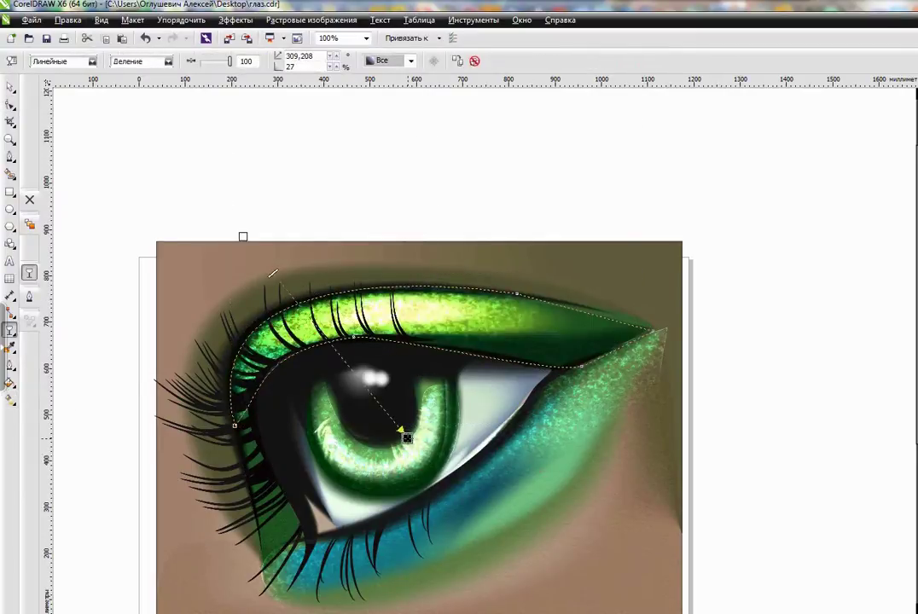
pyautogui.moveTo(264, 274); pyautogui.dragTo(269, 296)
pyautogui.moveTo(370, 429); pyautogui.dragTo(401, 467)
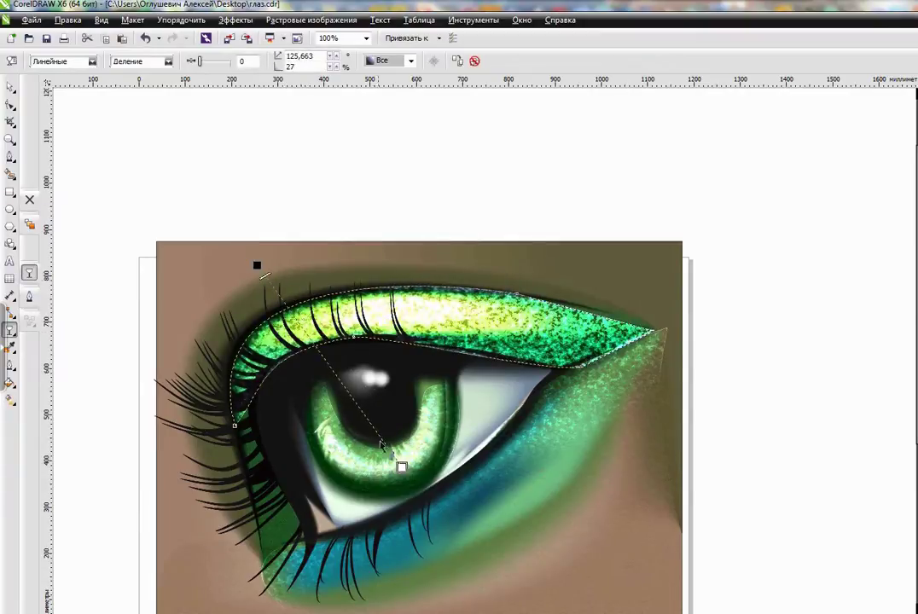
# - Try other merge modes, including Multiply (Умножить), on the upper eyelid texture's transparency, and return to Divide (Деление)
pyautogui.moveTo(335, 369); pyautogui.dragTo(309, 358)
pyautogui.click(168, 61)
pyautogui.click(153, 84)
pyautogui.click(168, 61)
pyautogui.click(156, 93)
pyautogui.click(168, 61)
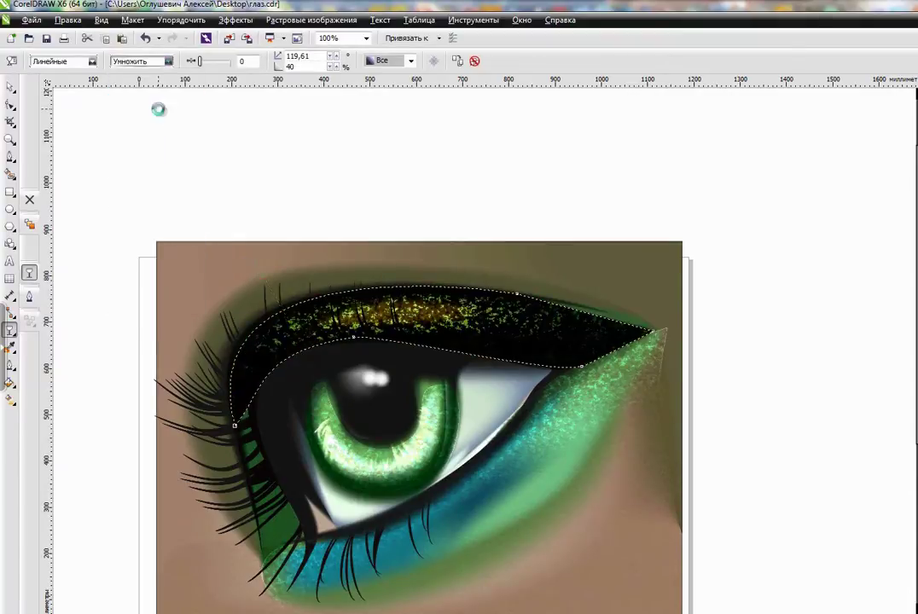
pyautogui.click(184, 104)
pyautogui.click(168, 62)
pyautogui.click(166, 114)
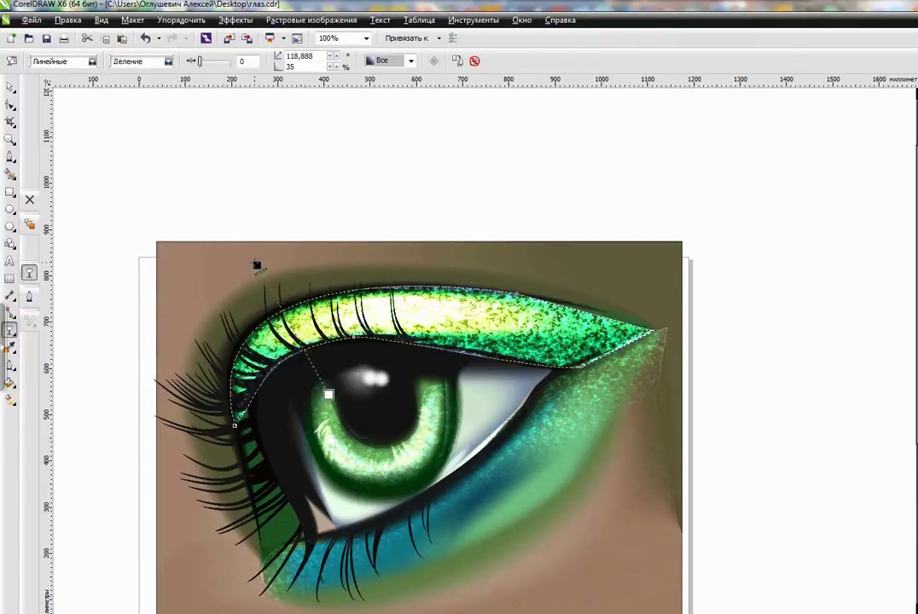
# - Redirect the upper eyelid's linear transparency so the glitter fades out toward the lid's dark tapered corner, and deselect the shape
pyautogui.moveTo(185, 107)
pyautogui.mouseDown()
pyautogui.moveTo(365, 463)
pyautogui.moveTo(321, 371)
pyautogui.moveTo(294, 414)
pyautogui.mouseUp()
pyautogui.press('Escape')
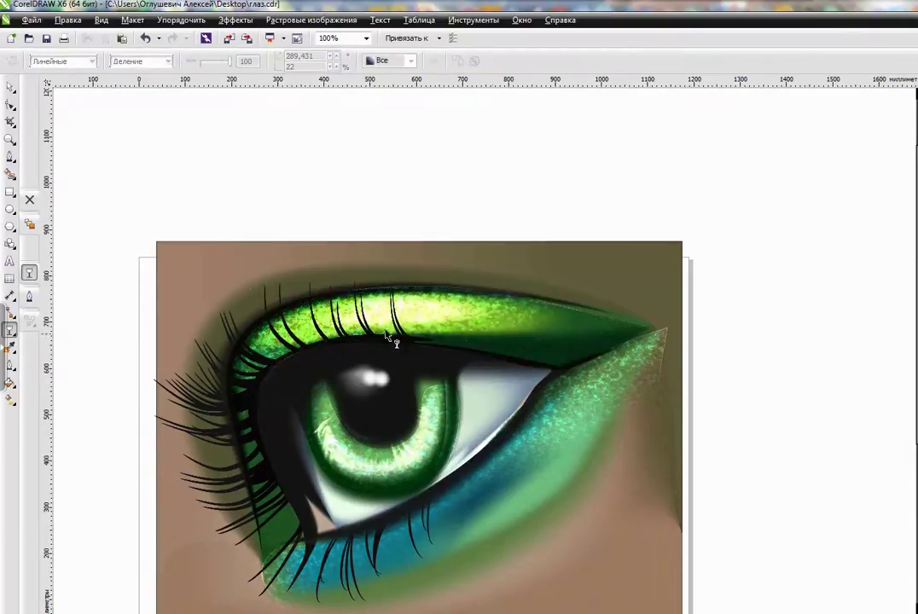